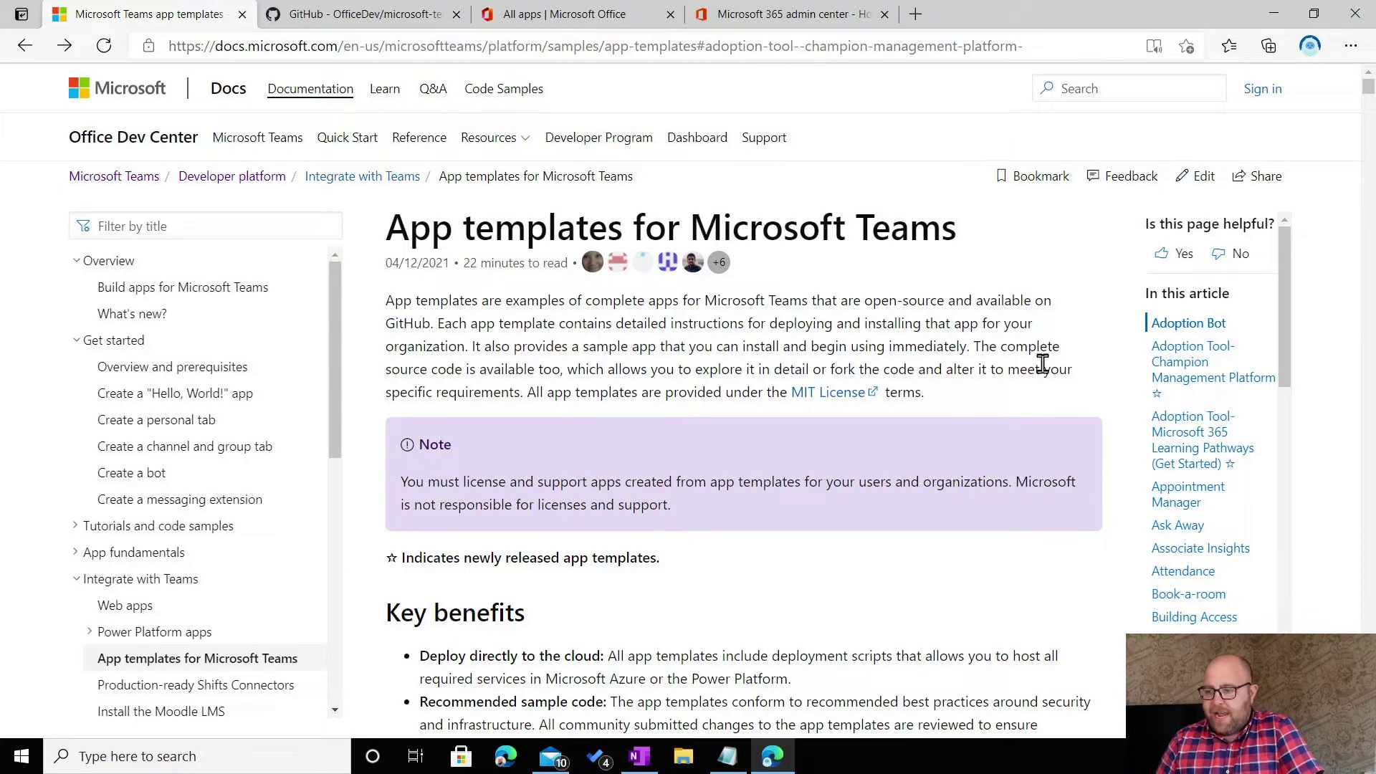
Open the GitHub repository of the Adoption Tool- Champion Management Platform template from the Teams app templates documentation.
{"action": "left_click", "coordinate": [1184, 379]}
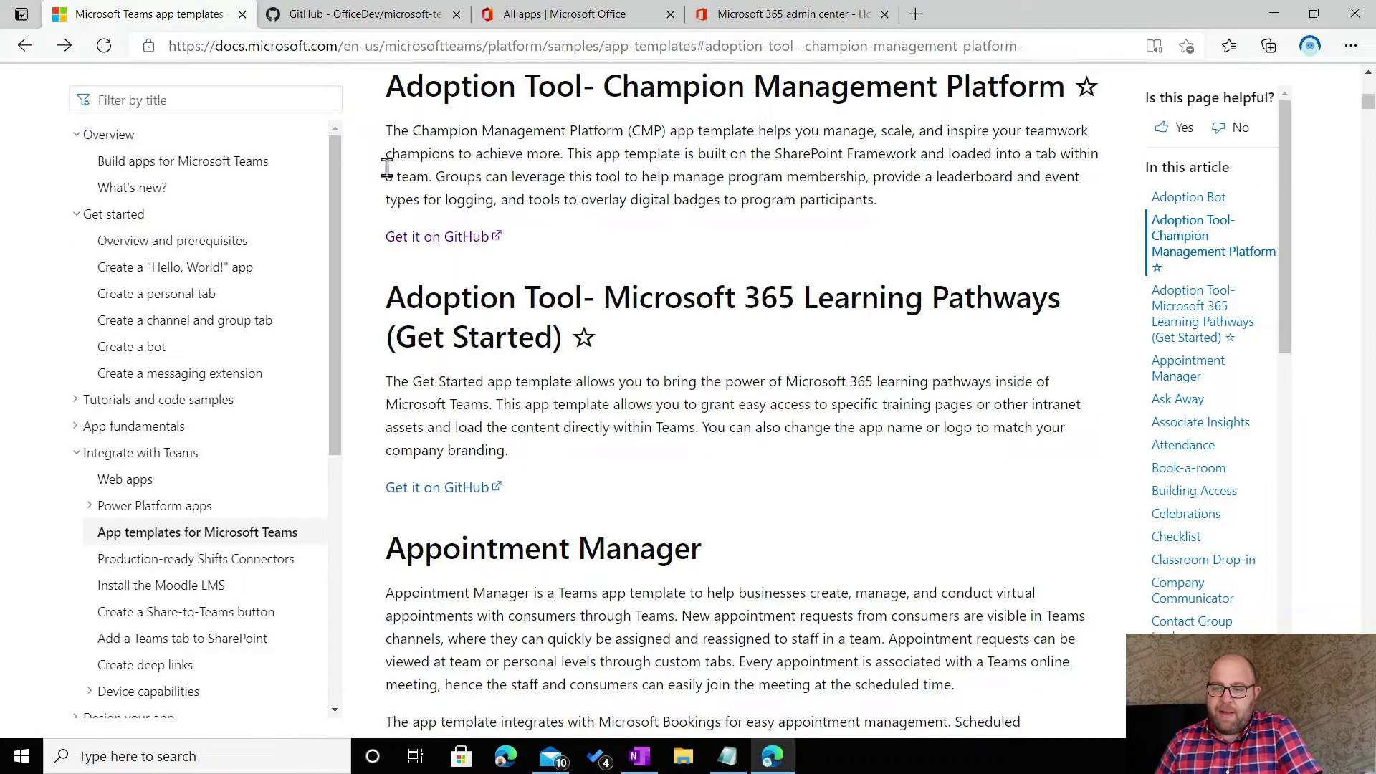
{"action": "left_click", "coordinate": [429, 238]}
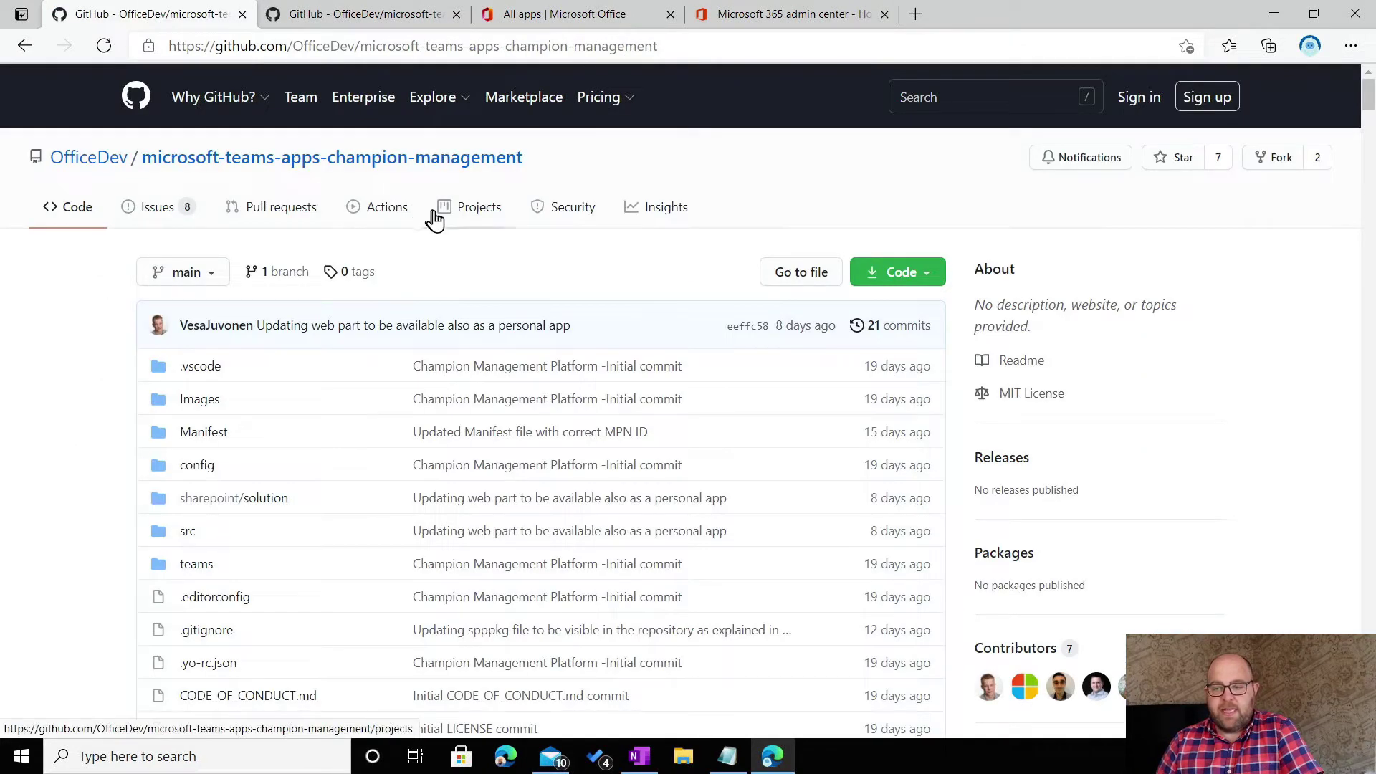
Look through the repository's file list and README, from the introduction and leaderboard views to the installation prerequisites.
{"action": "scroll", "coordinate": [414, 294], "scroll_direction": "down", "scroll_amount": 4}
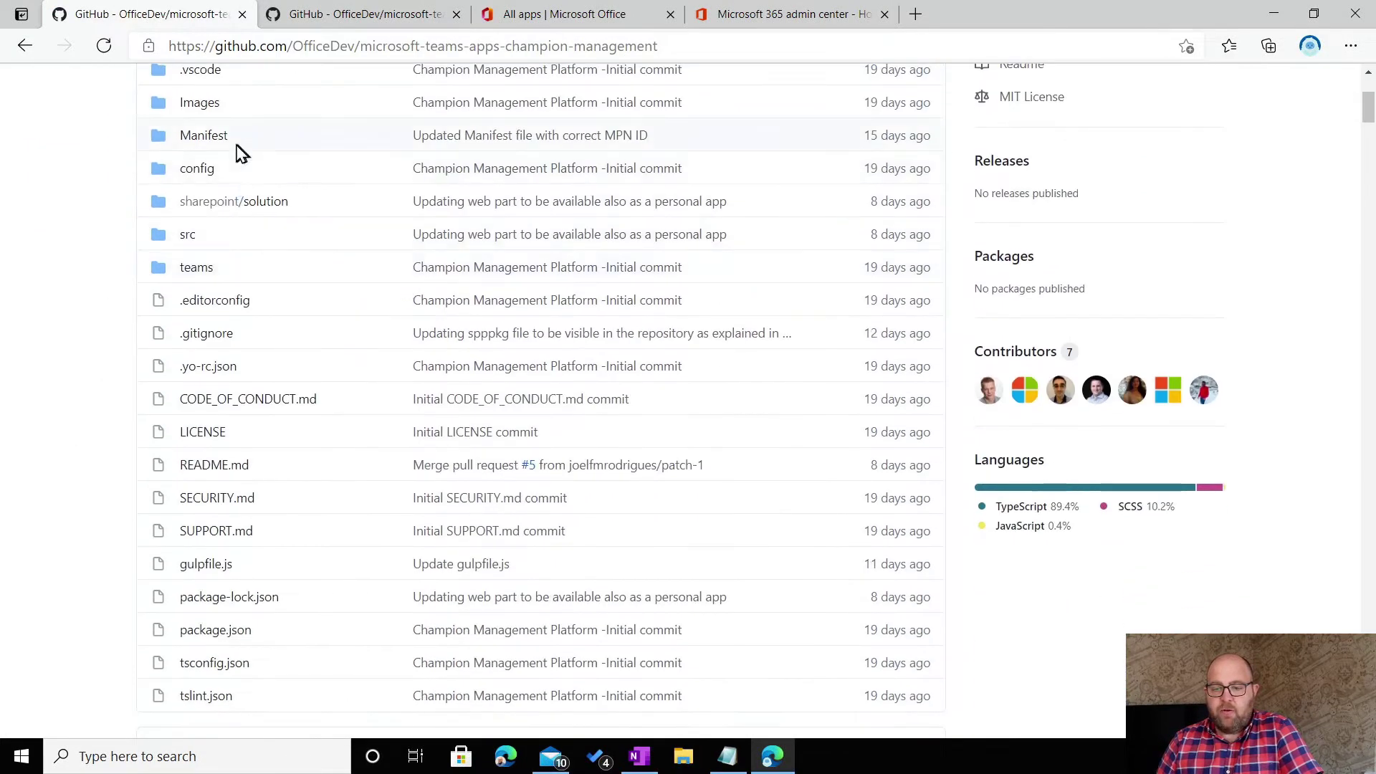
{"action": "scroll", "coordinate": [236, 254], "scroll_direction": "down", "scroll_amount": 4}
{"action": "scroll", "coordinate": [230, 261], "scroll_direction": "down", "scroll_amount": 3}
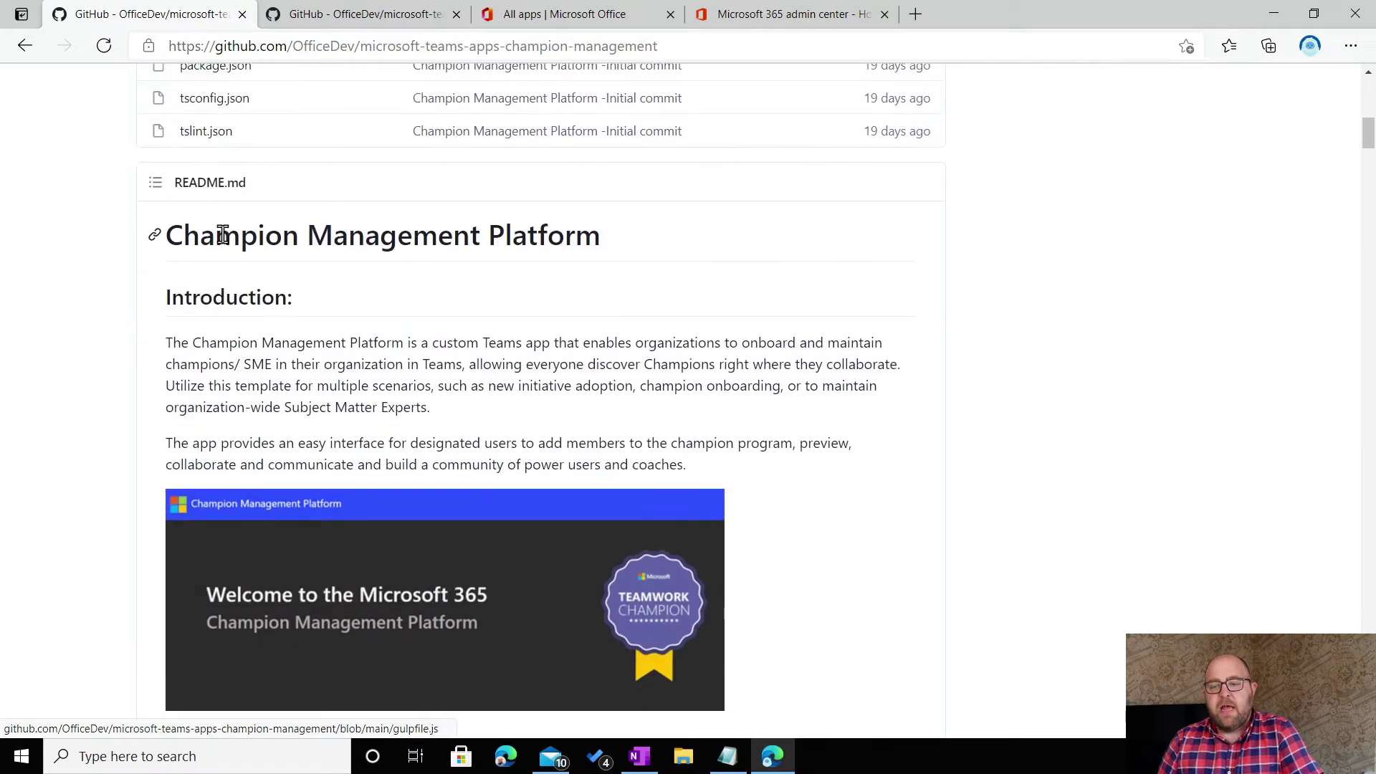
{"action": "scroll", "coordinate": [251, 250], "scroll_direction": "down", "scroll_amount": 1}
{"action": "scroll", "coordinate": [259, 265], "scroll_direction": "down", "scroll_amount": 9}
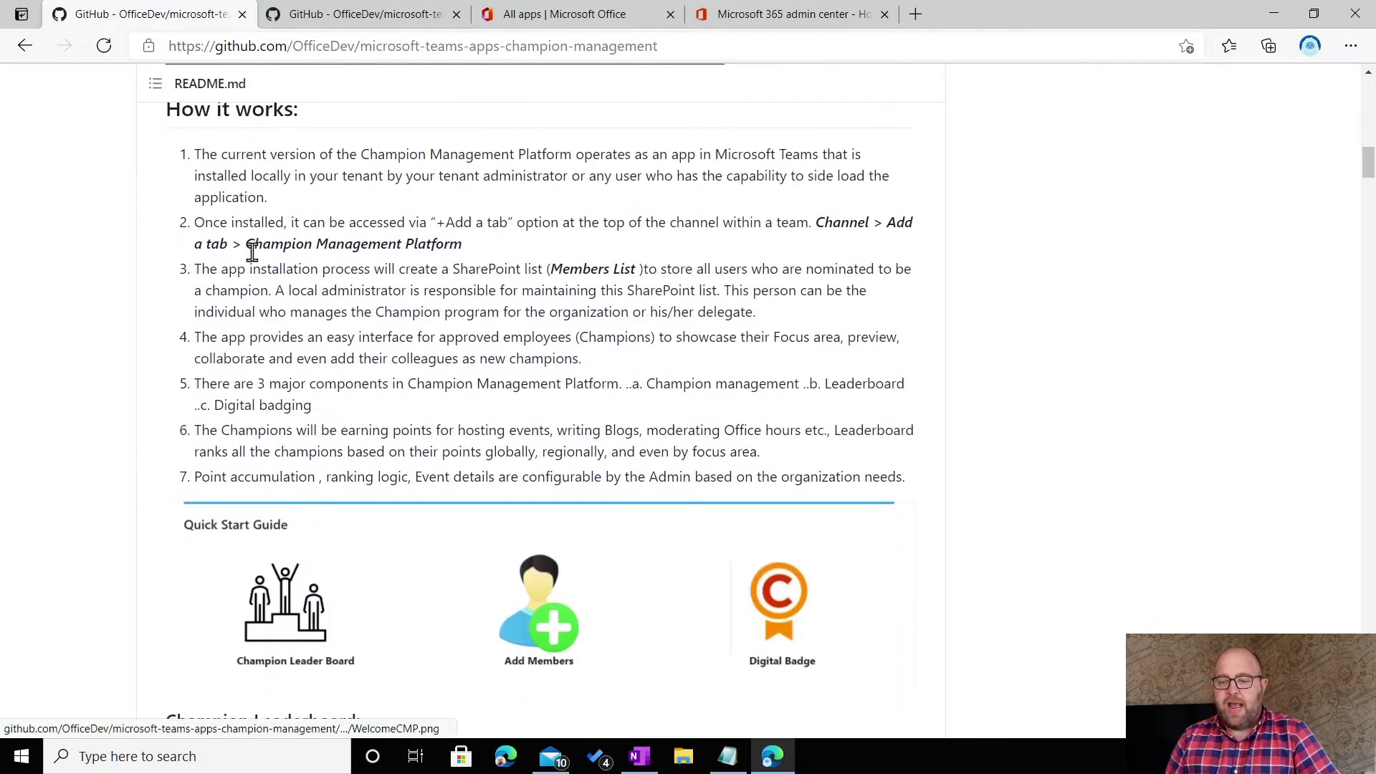
{"action": "scroll", "coordinate": [280, 254], "scroll_direction": "down", "scroll_amount": 2}
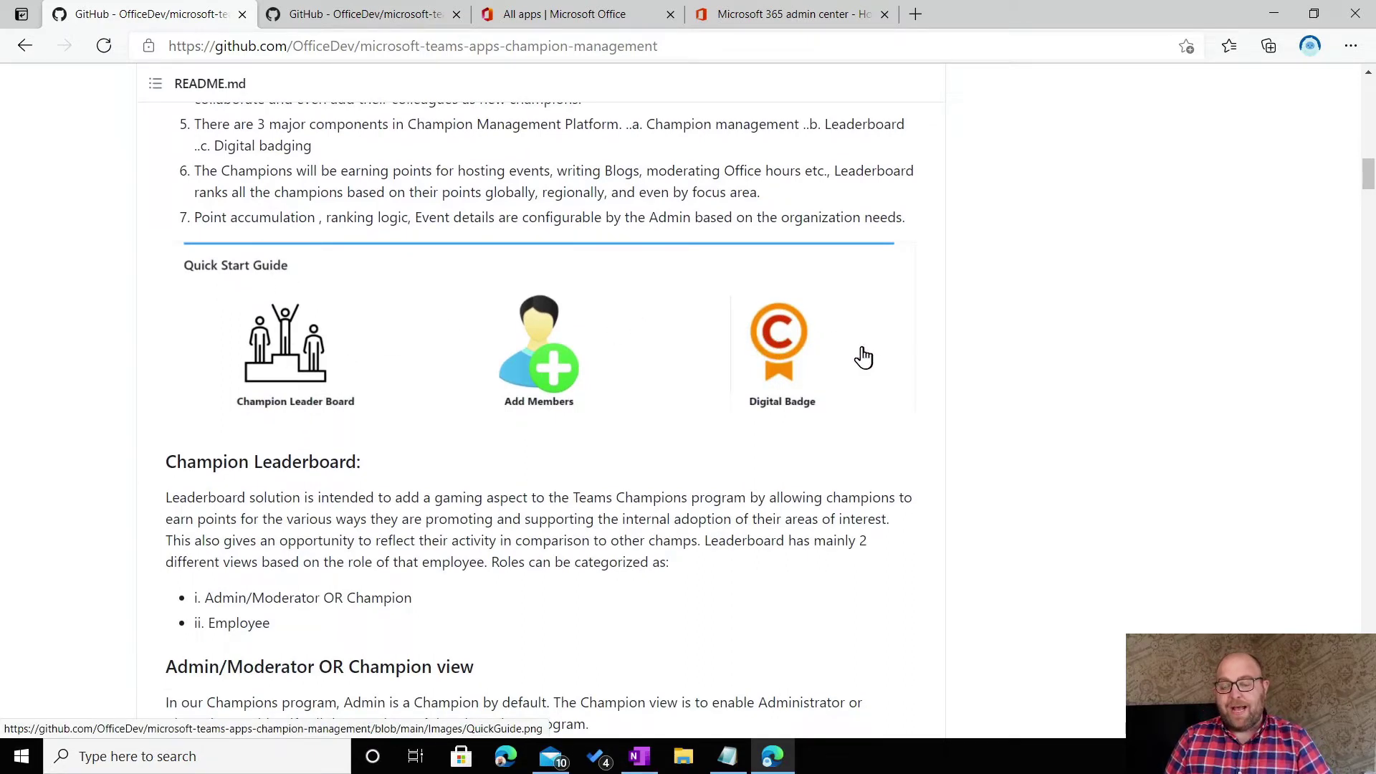
{"action": "scroll", "coordinate": [854, 354], "scroll_direction": "down", "scroll_amount": 4}
{"action": "scroll", "coordinate": [846, 344], "scroll_direction": "down", "scroll_amount": 3}
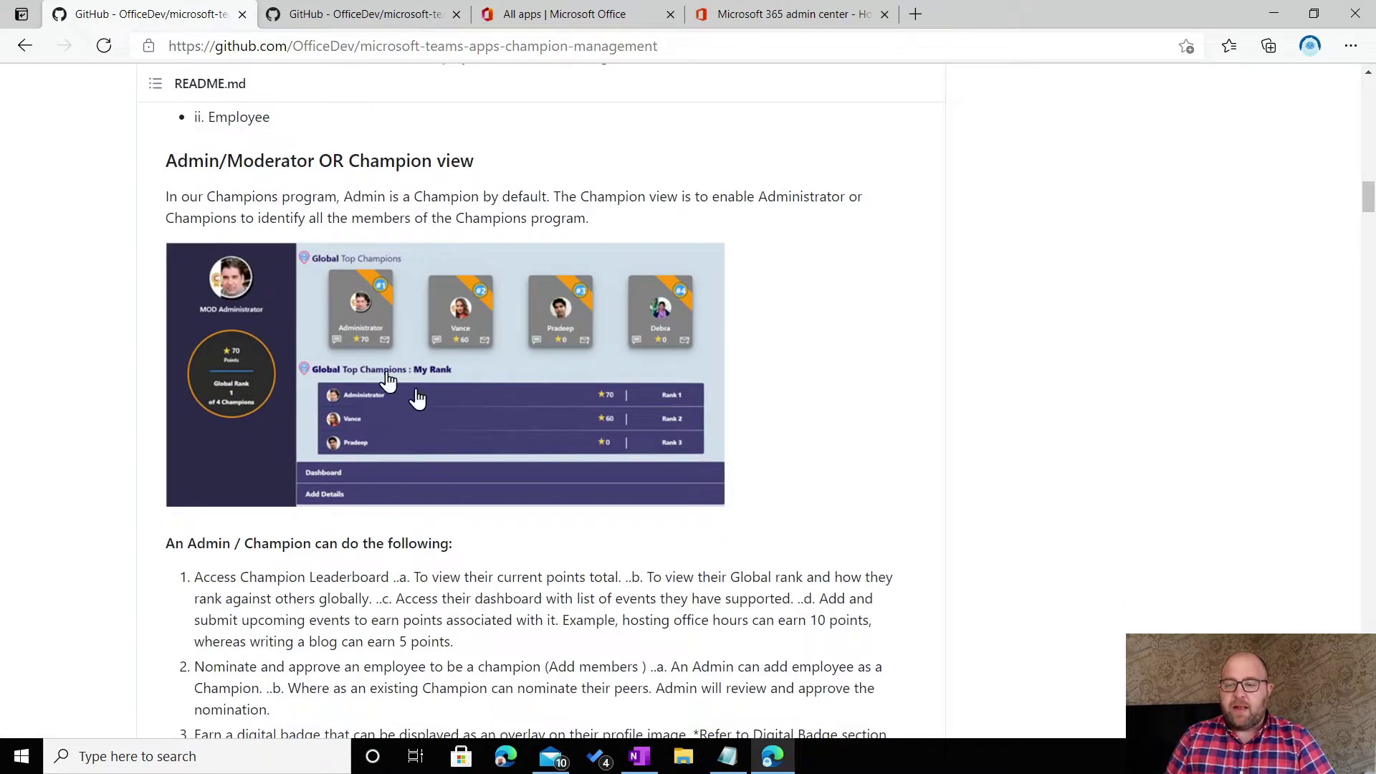
{"action": "scroll", "coordinate": [538, 369], "scroll_direction": "down", "scroll_amount": 11}
{"action": "scroll", "coordinate": [530, 354], "scroll_direction": "down", "scroll_amount": 10}
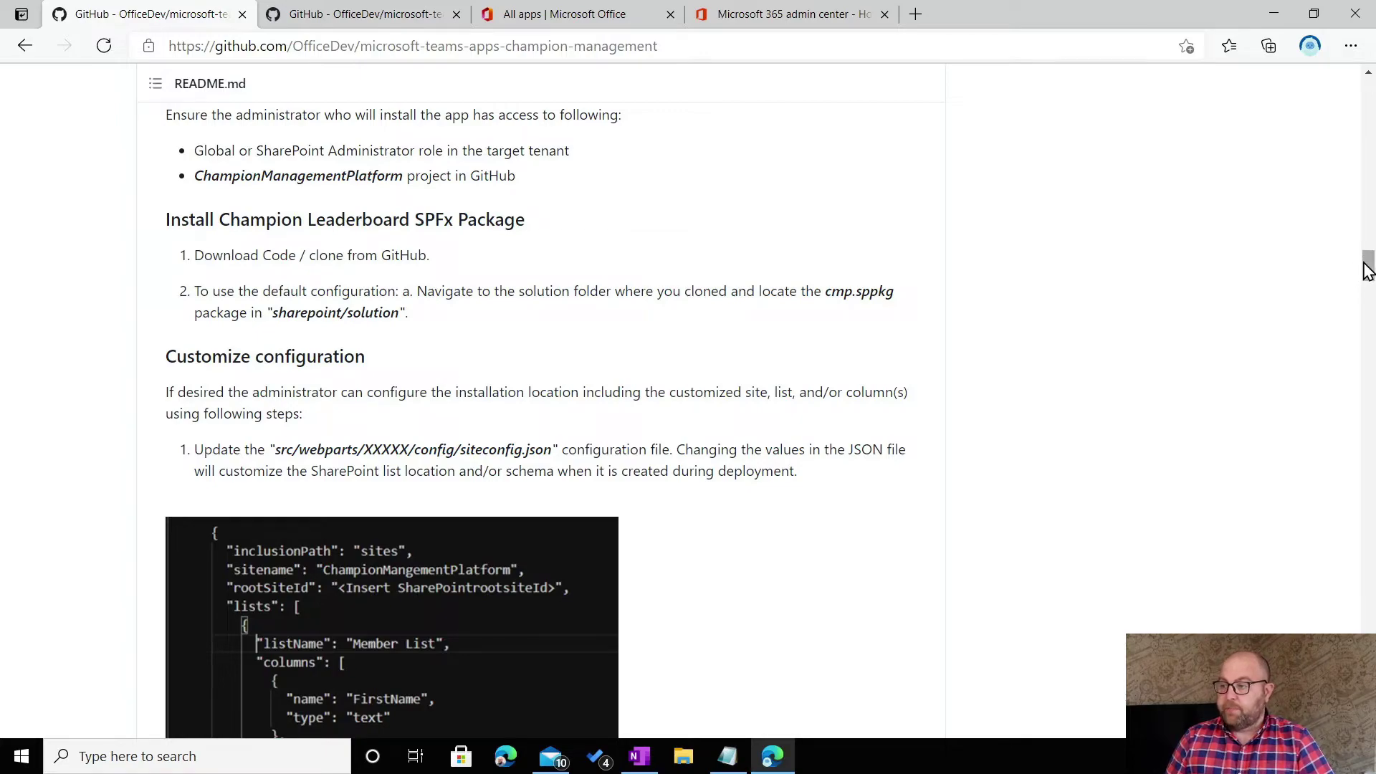
Download the champion management repository as a ZIP and extract it to the proposed folder in Downloads.
{"action": "left_click_drag", "start_coordinate": [1367, 271], "coordinate": [1367, 90]}
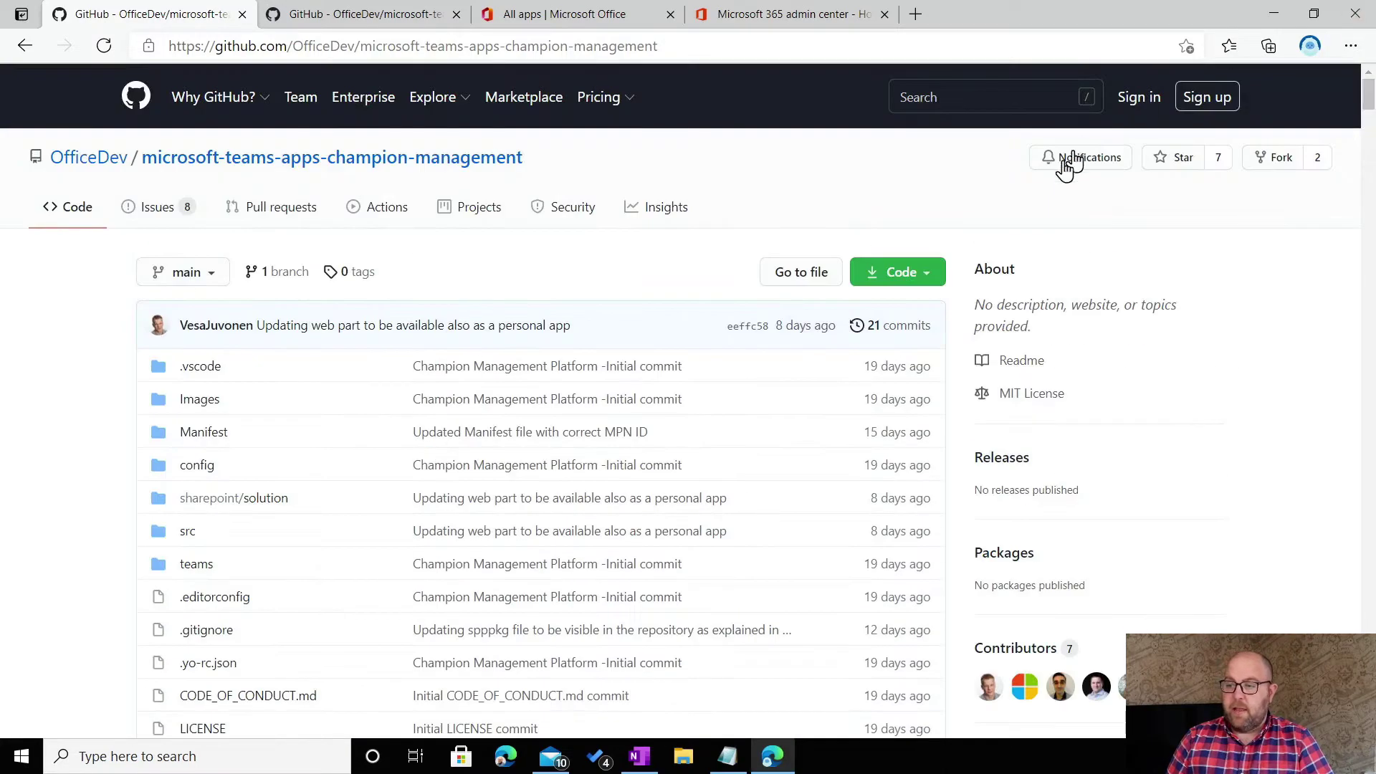
{"action": "left_click", "coordinate": [919, 283]}
{"action": "left_click", "coordinate": [705, 498]}
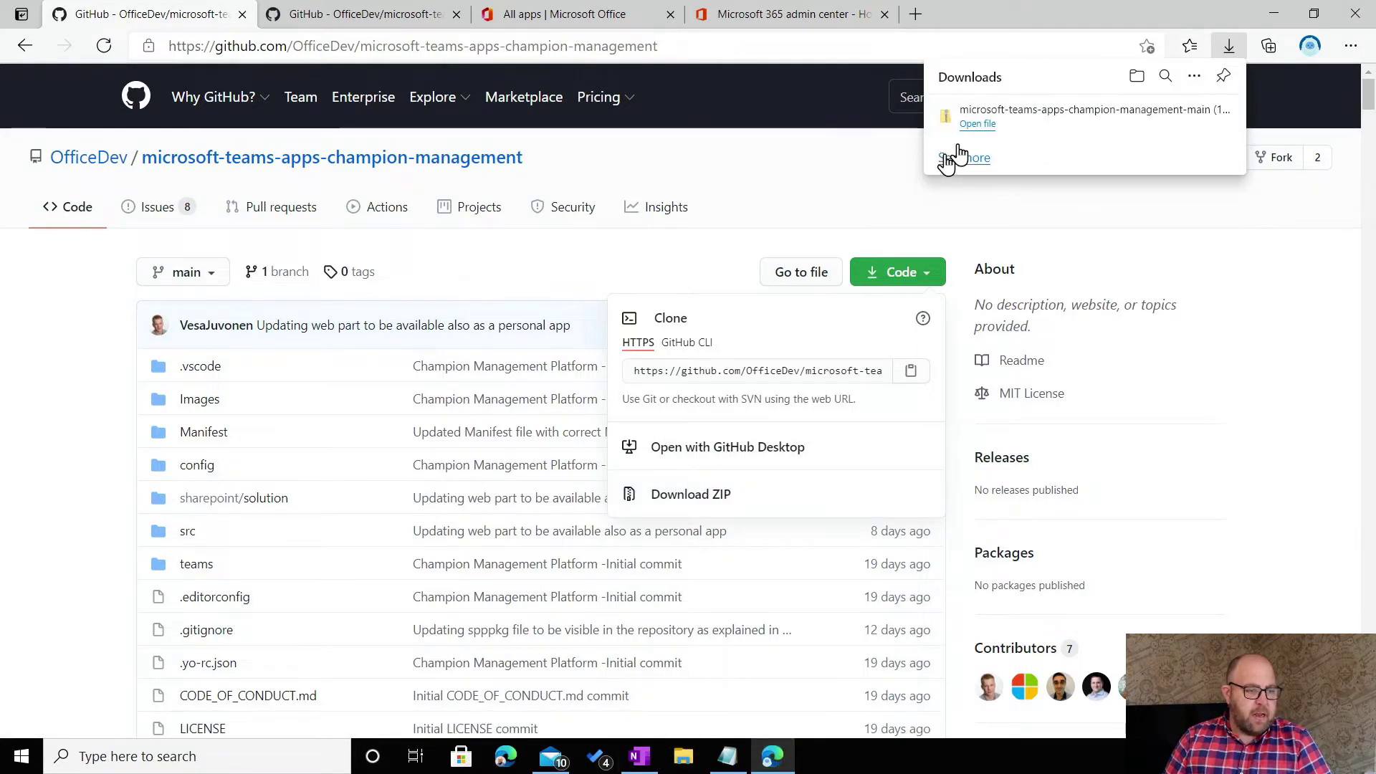
{"action": "left_click", "coordinate": [977, 124]}
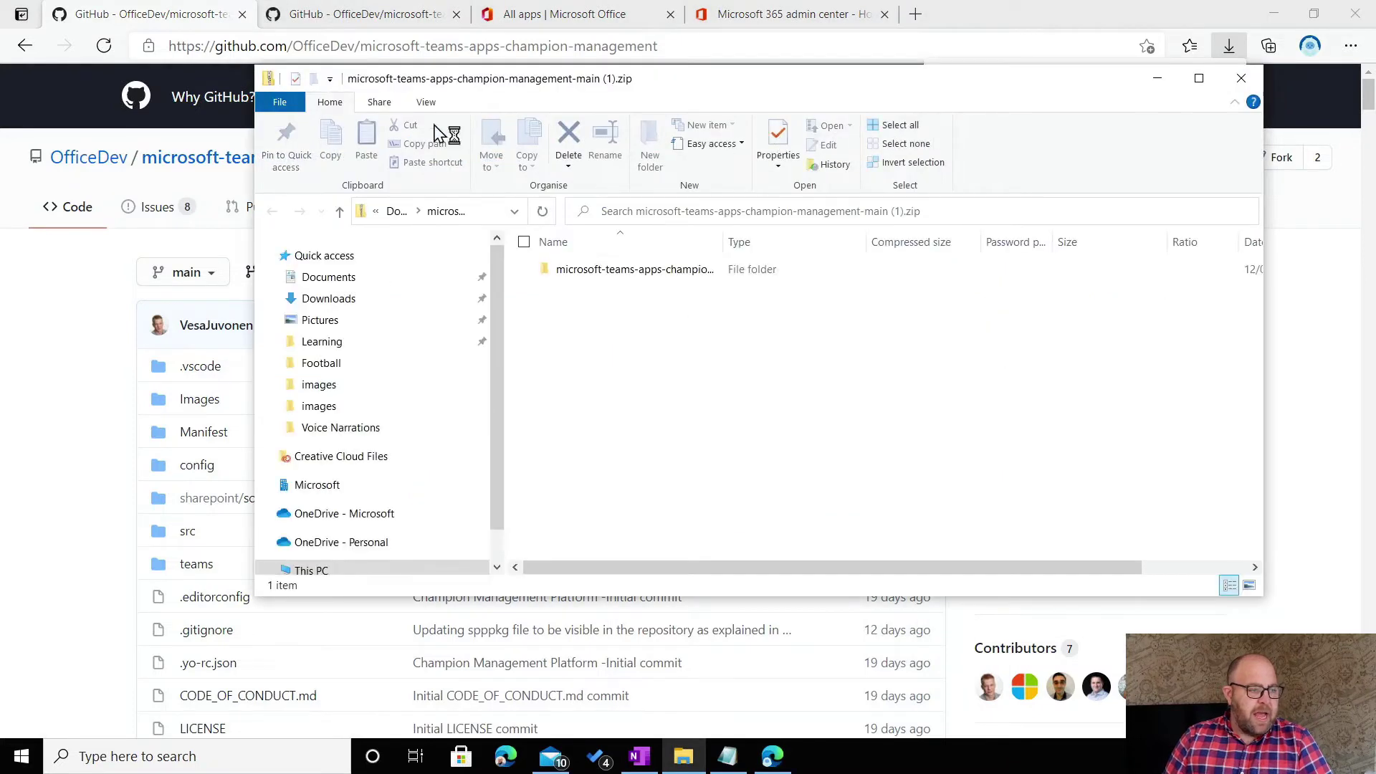
{"action": "left_click", "coordinate": [867, 151]}
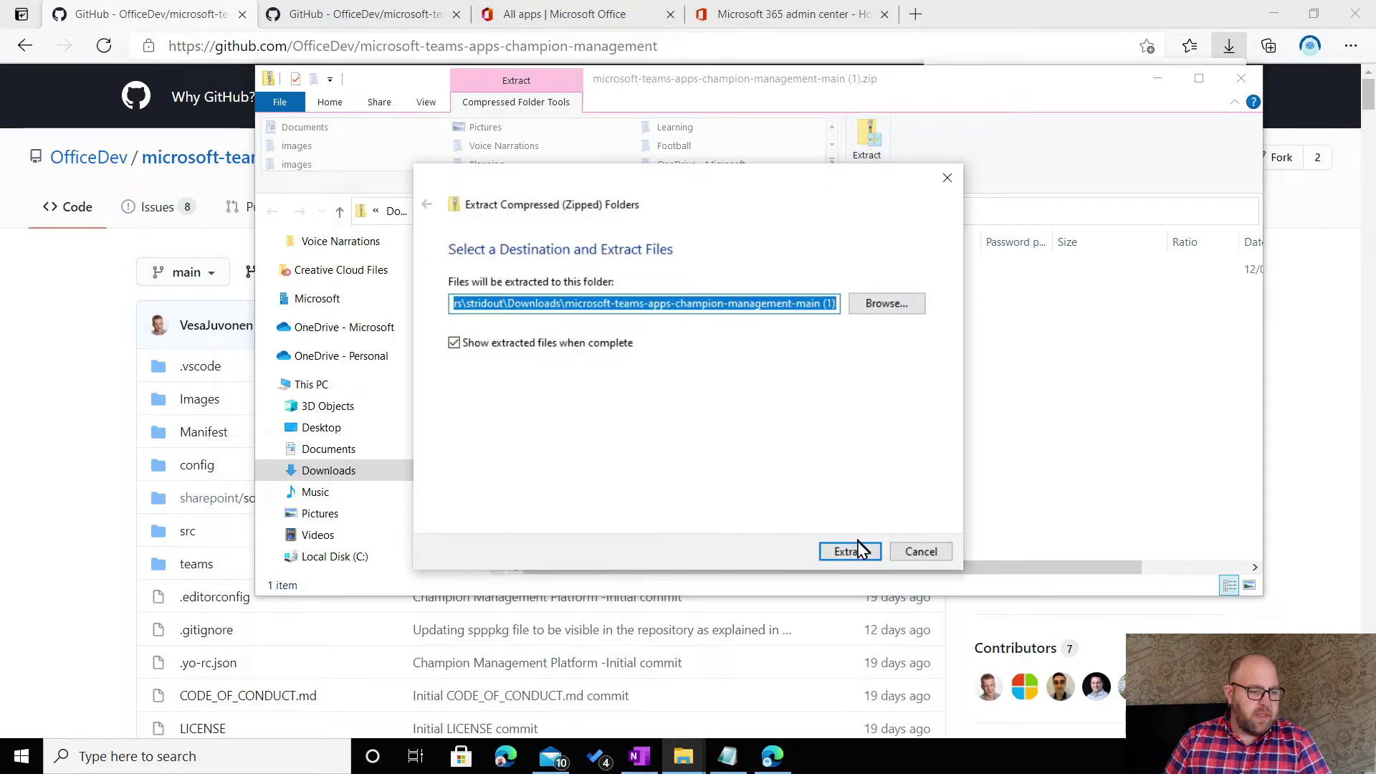
{"action": "left_click", "coordinate": [860, 551]}
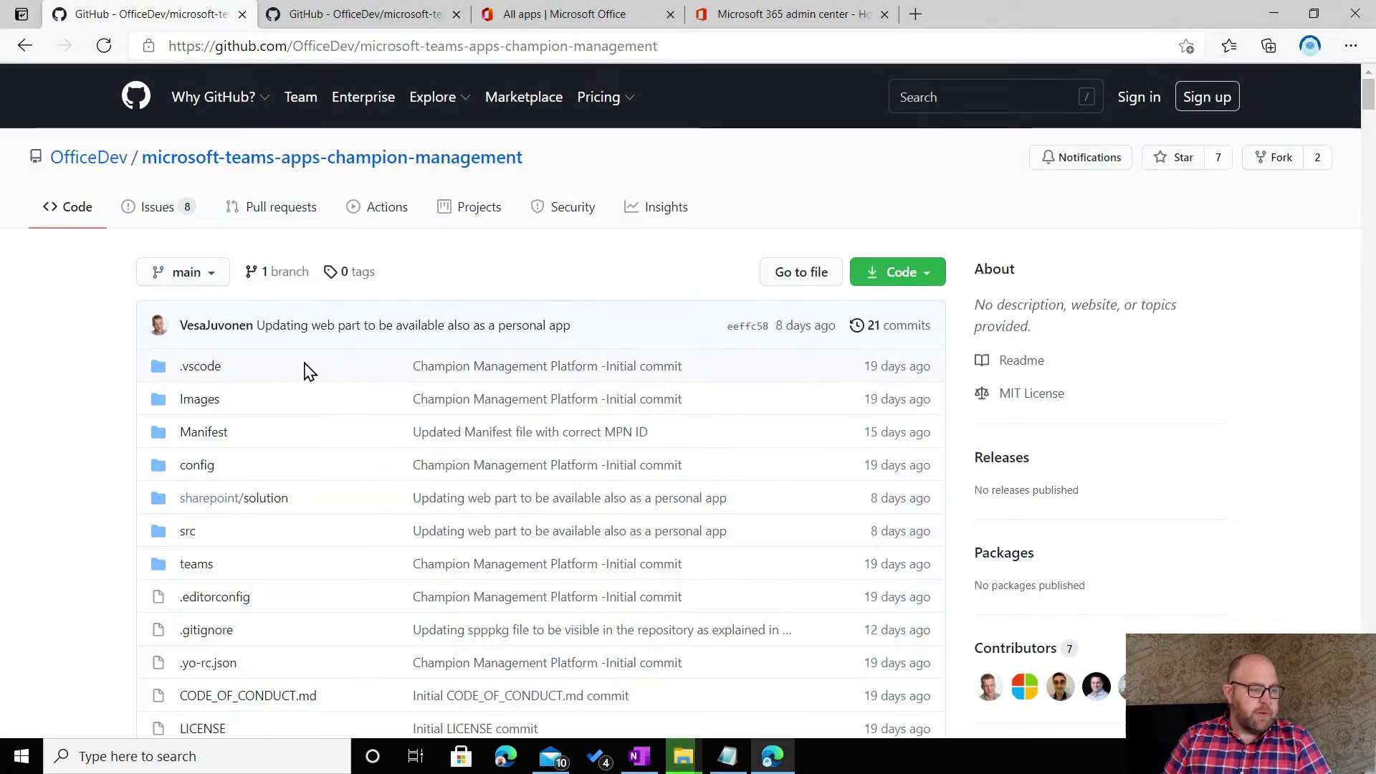
Read the README from Install Champion Leaderboard SPFx Package through Customize configuration to Deploy your Package to SharePoint.
{"action": "scroll", "coordinate": [309, 369], "scroll_direction": "down", "scroll_amount": 10}
{"action": "scroll", "coordinate": [289, 344], "scroll_direction": "up", "scroll_amount": 1}
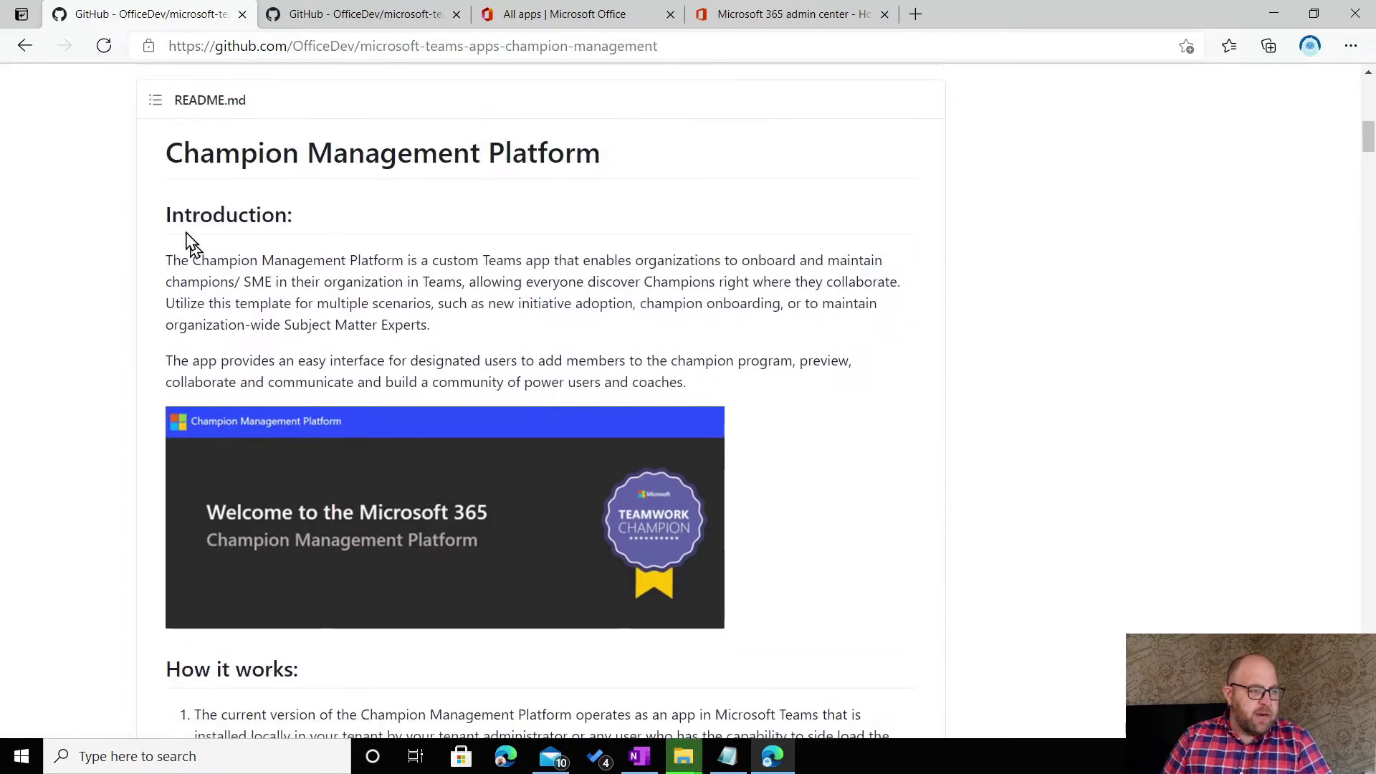
{"action": "left_click", "coordinate": [155, 100]}
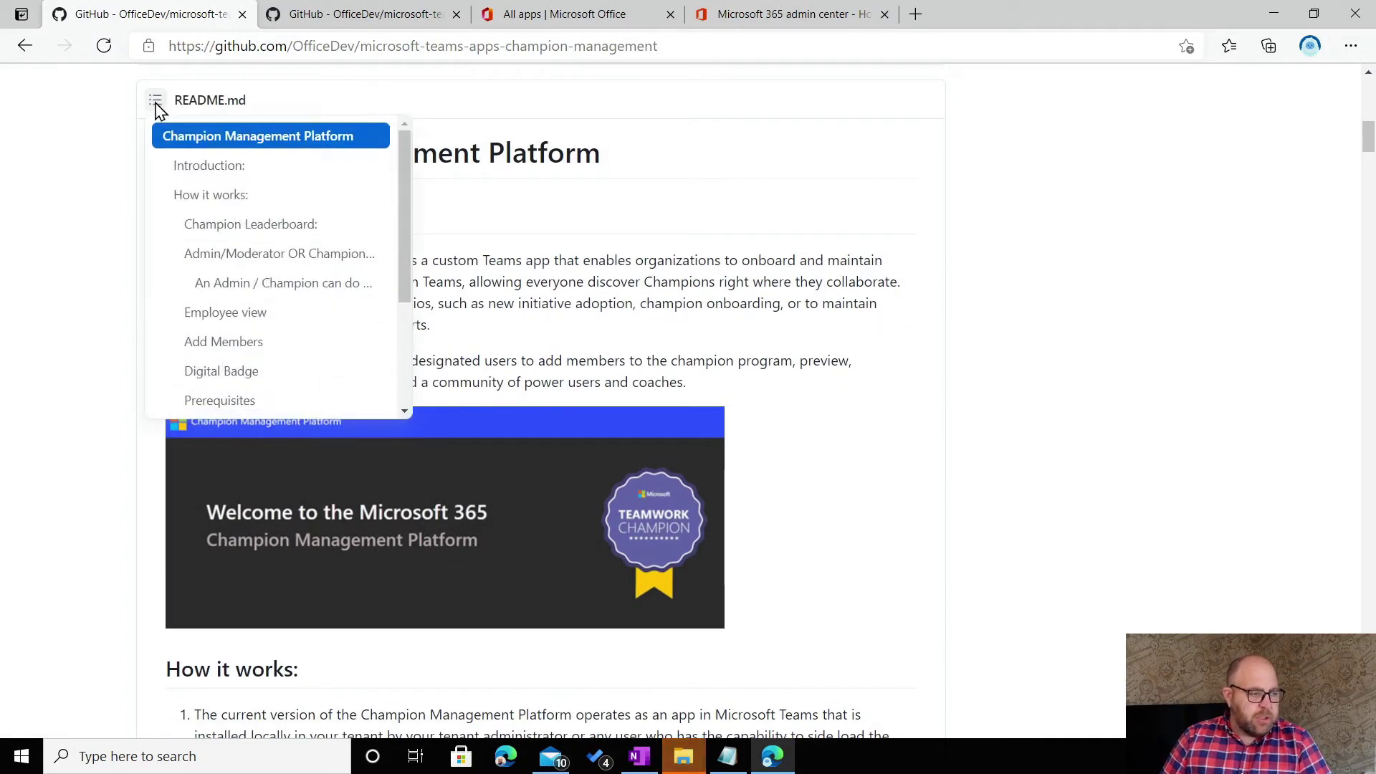
{"action": "scroll", "coordinate": [239, 252], "scroll_direction": "down", "scroll_amount": 1}
{"action": "scroll", "coordinate": [239, 252], "scroll_direction": "down", "scroll_amount": 2}
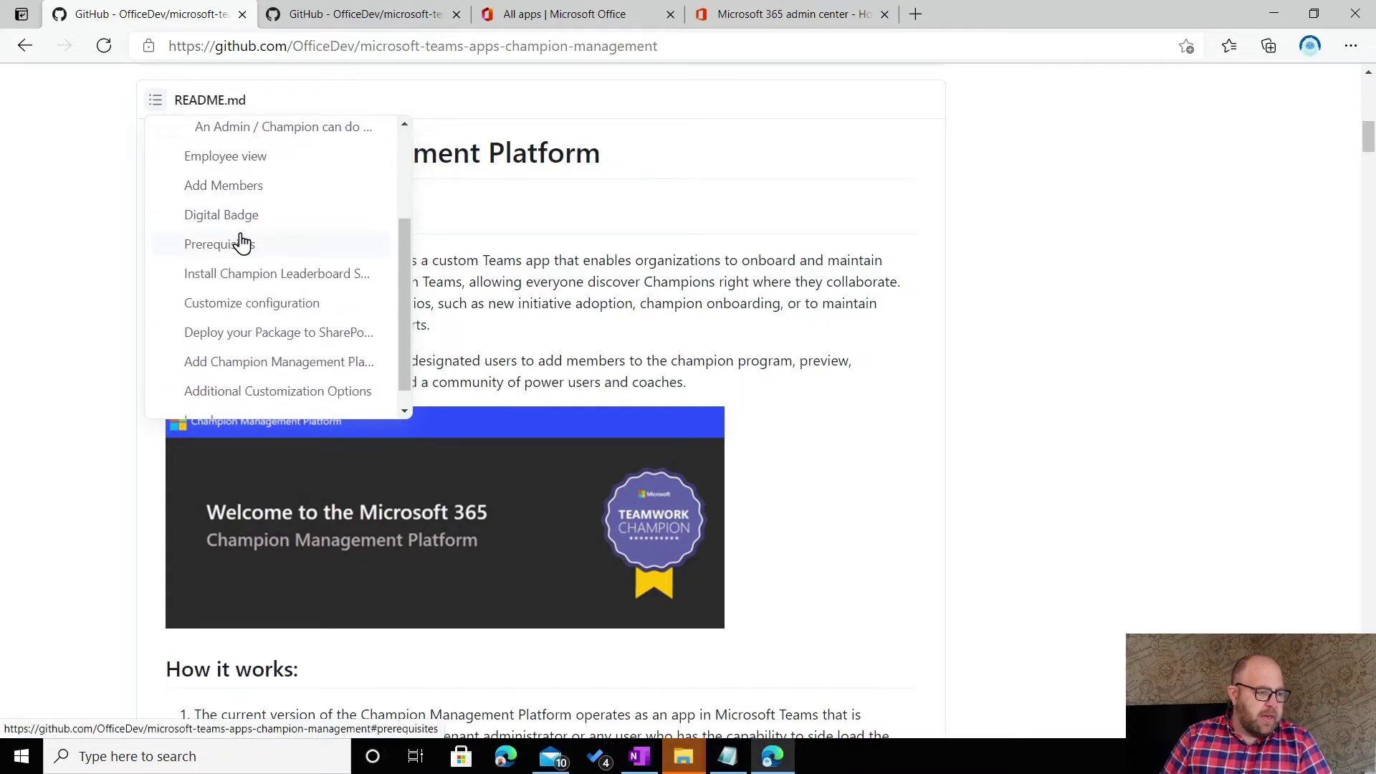
{"action": "left_click", "coordinate": [230, 278]}
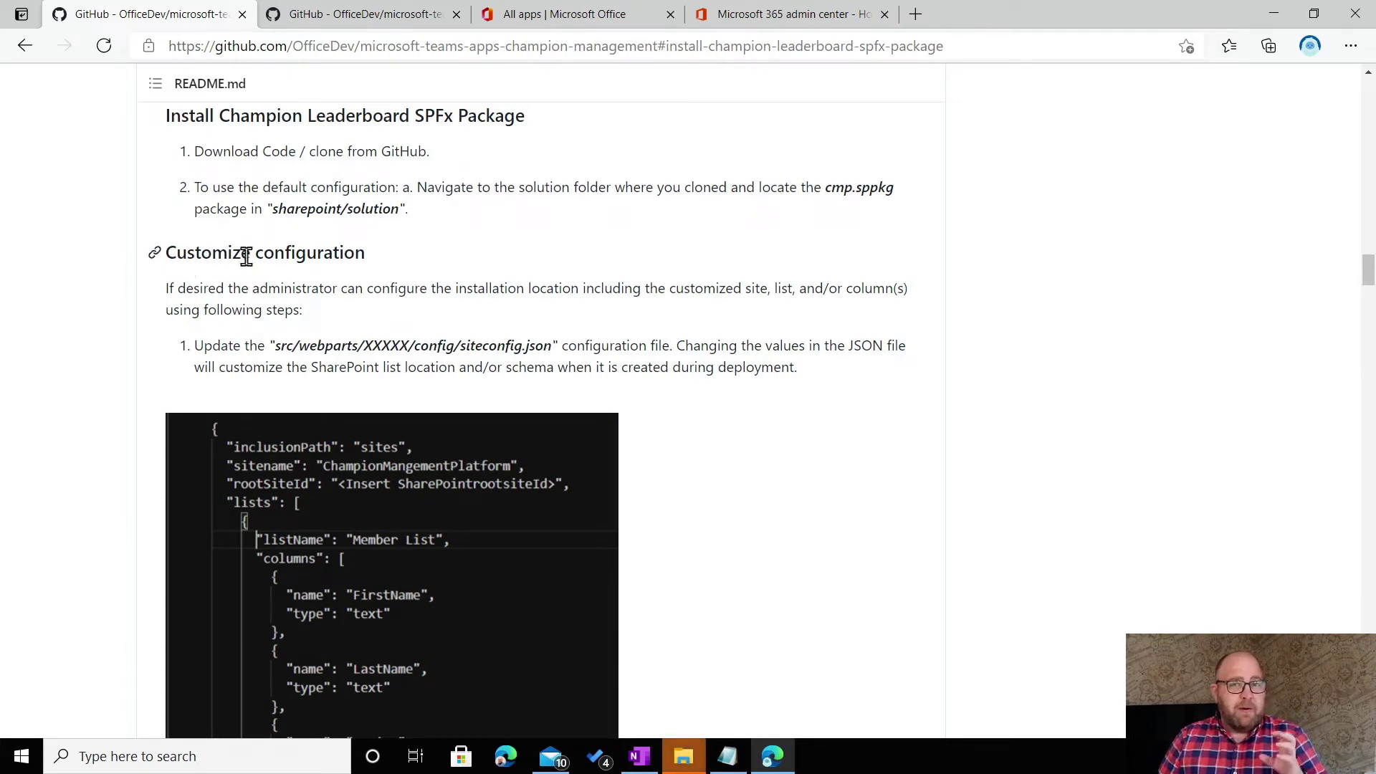
{"action": "scroll", "coordinate": [260, 263], "scroll_direction": "down", "scroll_amount": 15}
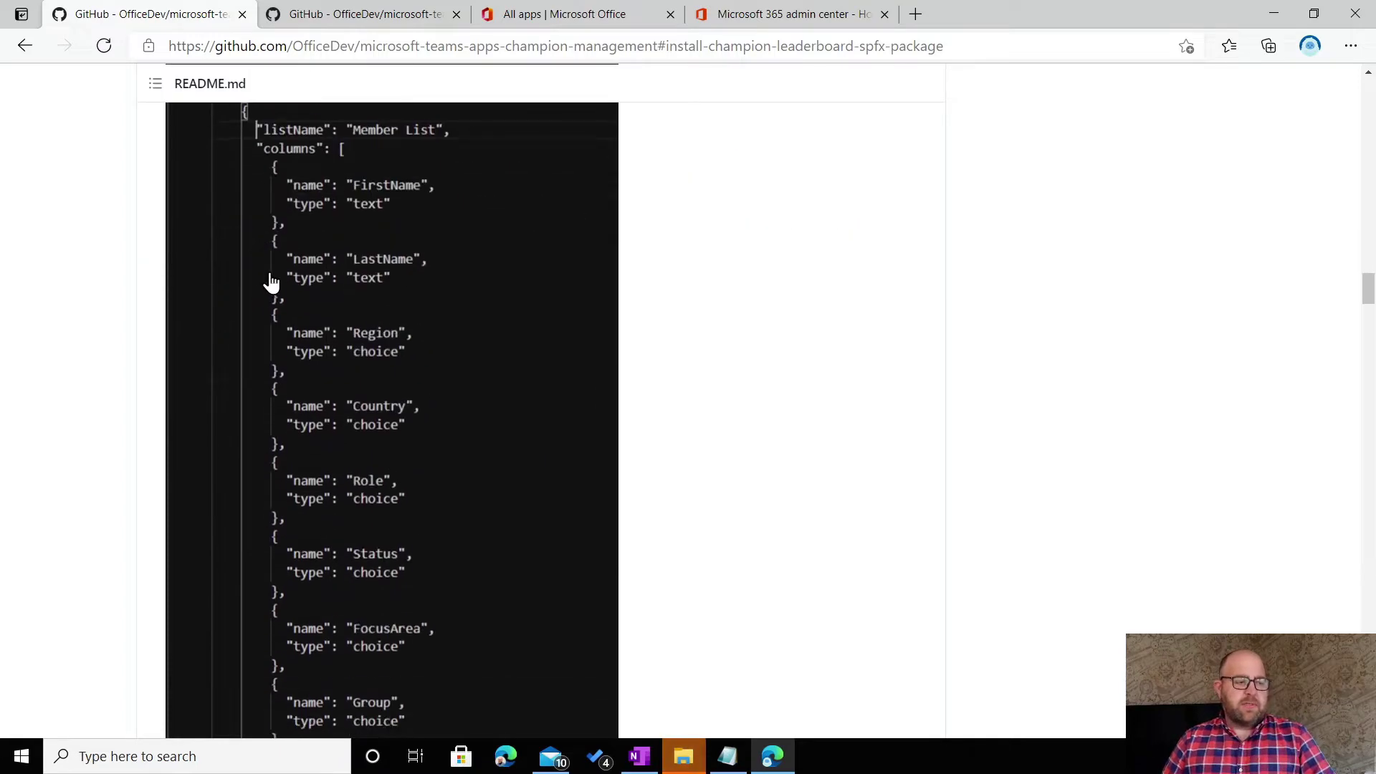
{"action": "scroll", "coordinate": [282, 276], "scroll_direction": "down", "scroll_amount": 10}
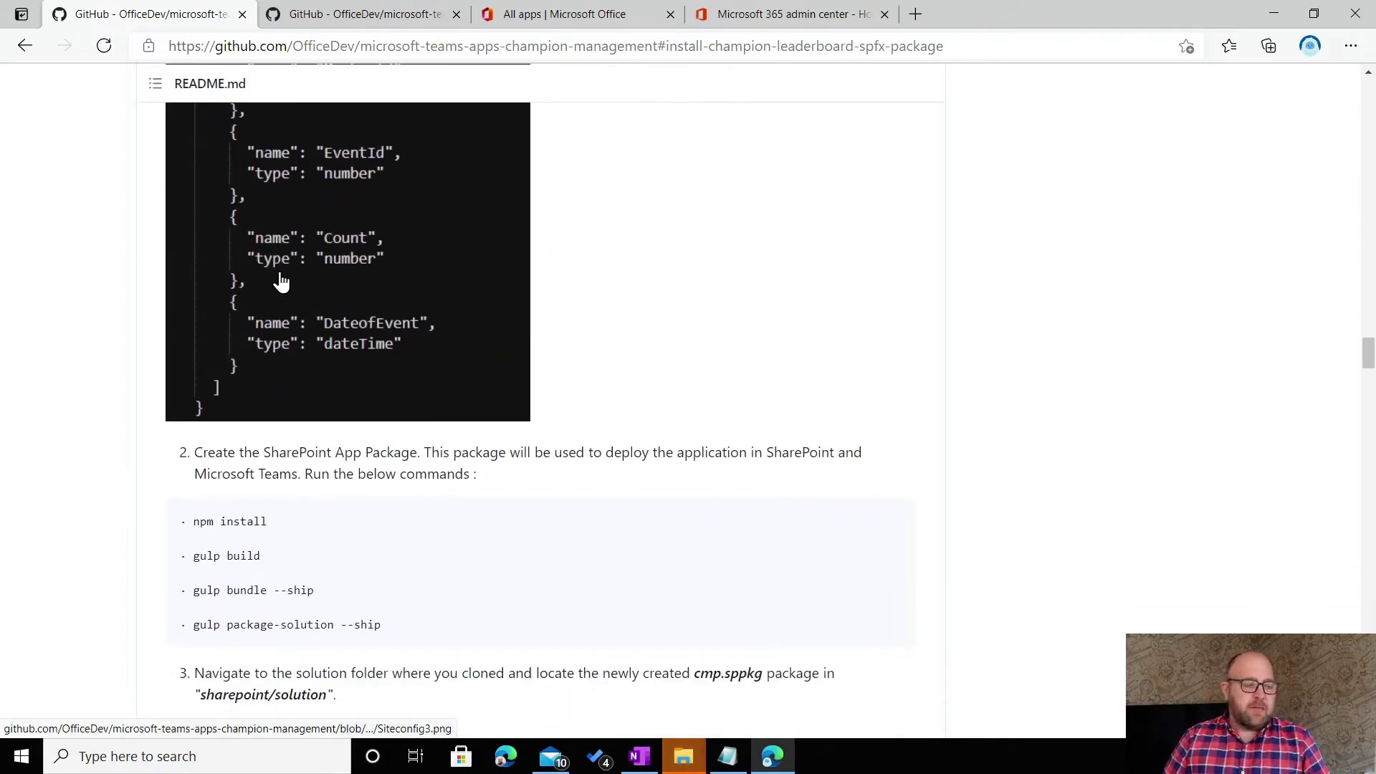
{"action": "scroll", "coordinate": [282, 278], "scroll_direction": "down", "scroll_amount": 2}
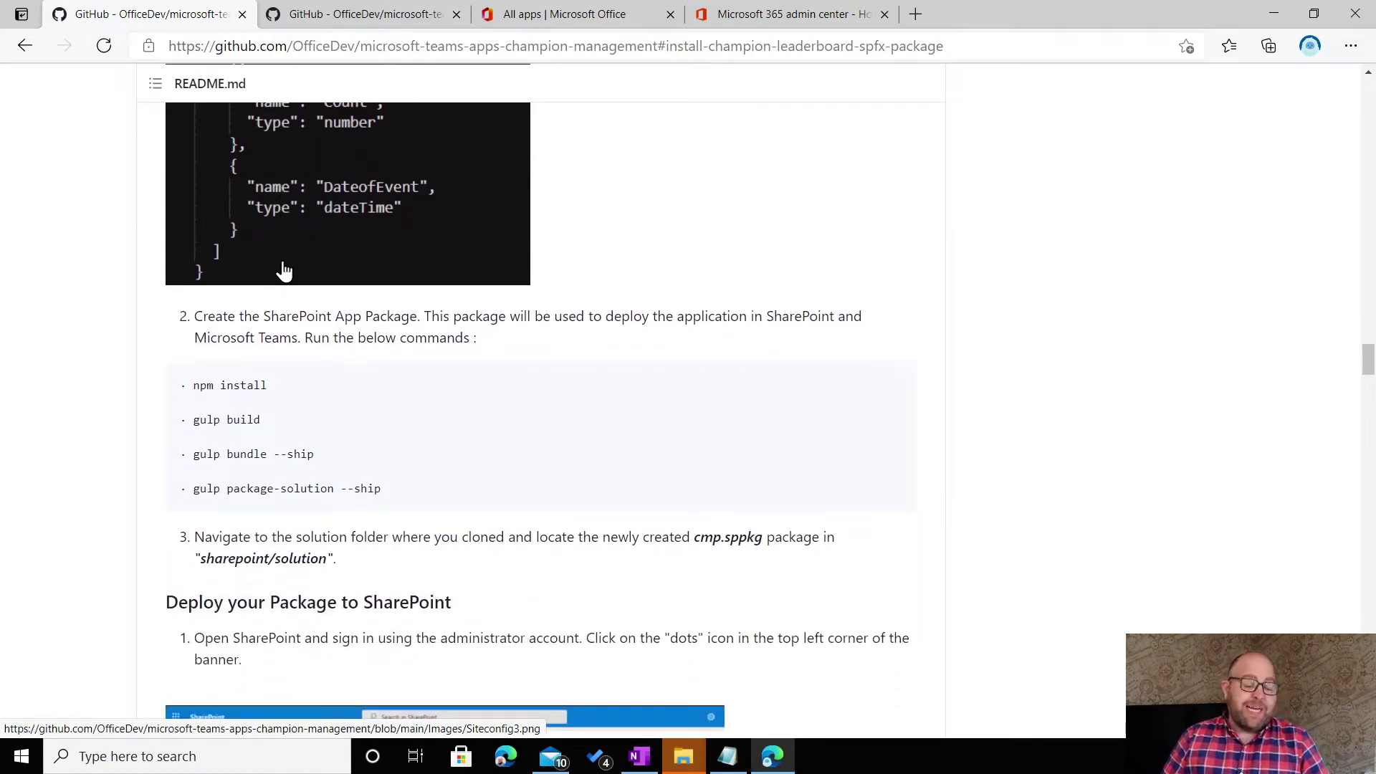
{"action": "scroll", "coordinate": [281, 271], "scroll_direction": "down", "scroll_amount": 4}
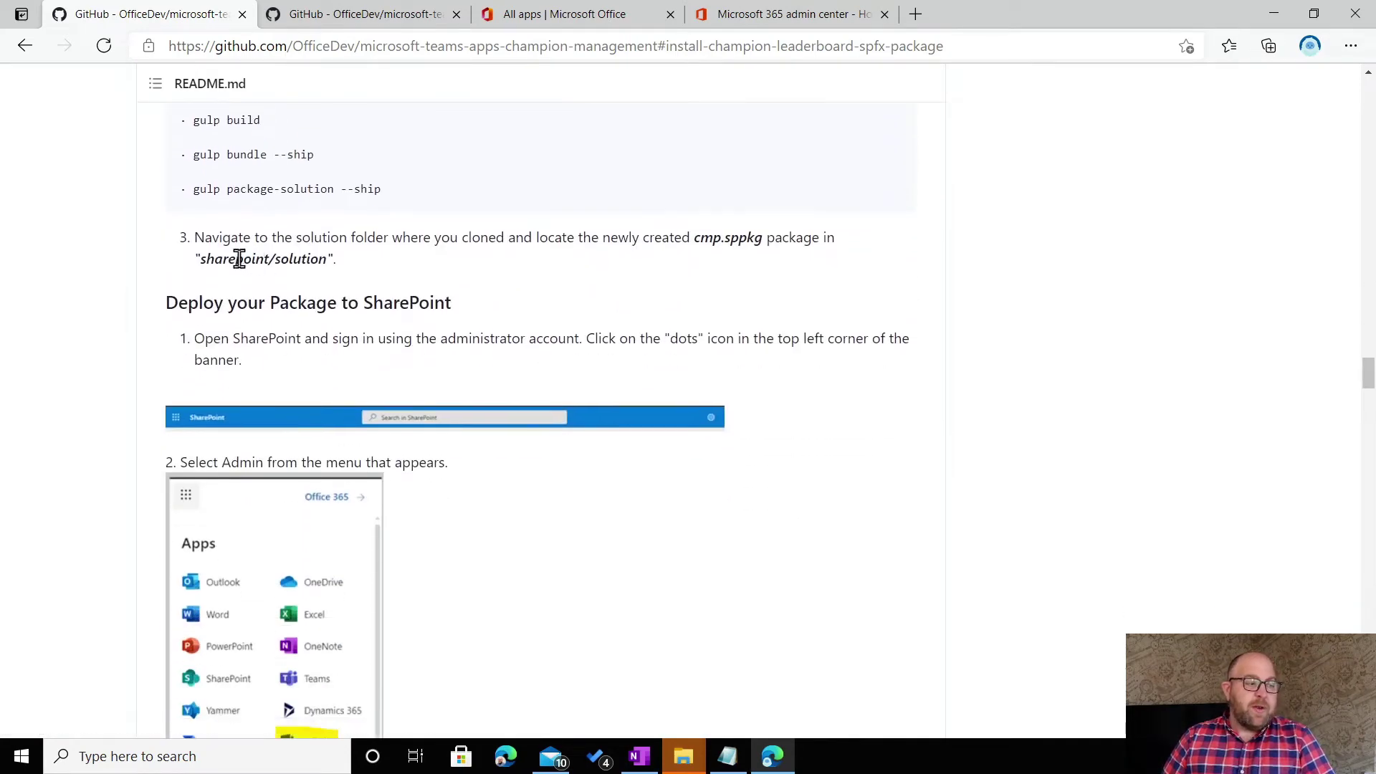
{"action": "scroll", "coordinate": [241, 259], "scroll_direction": "down", "scroll_amount": 2}
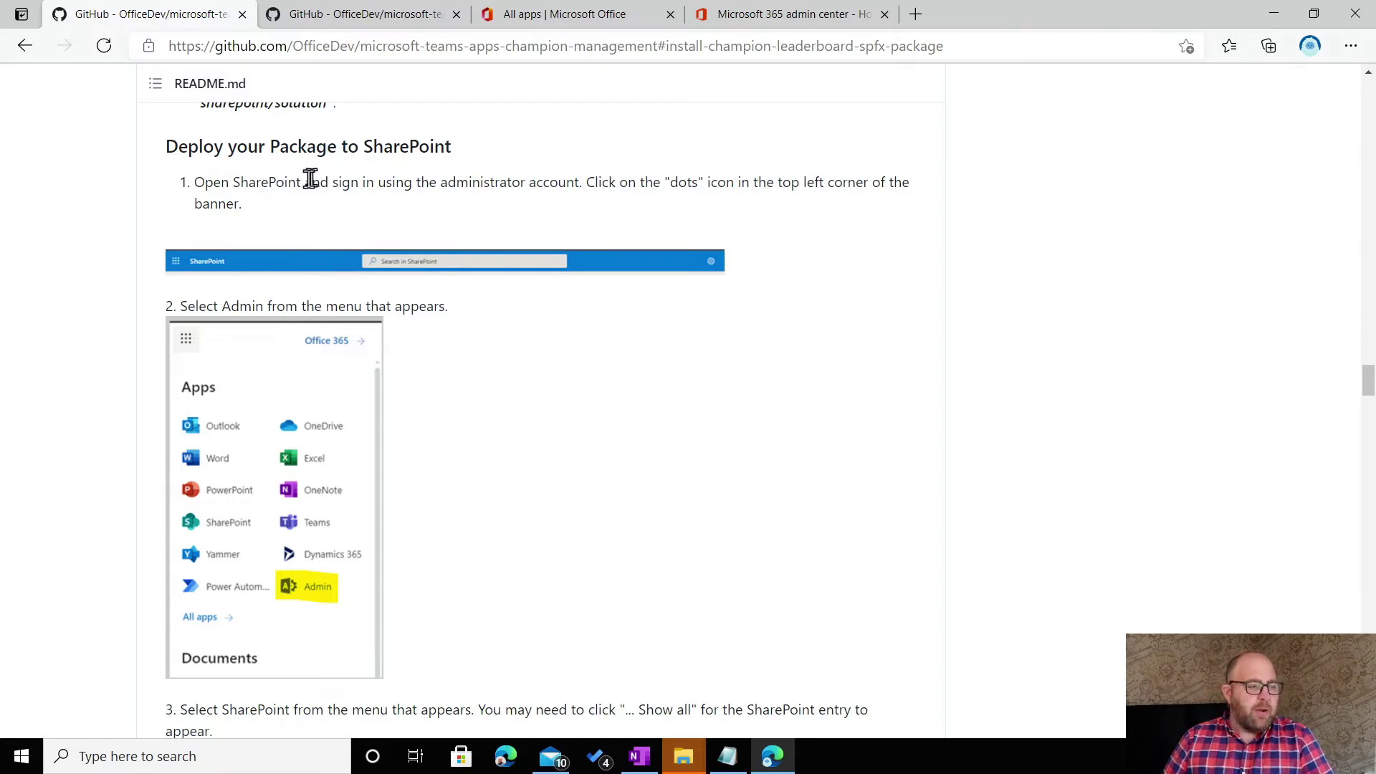
Open the SharePoint admin center from the Microsoft 365 admin center.
{"action": "left_click", "coordinate": [555, 17]}
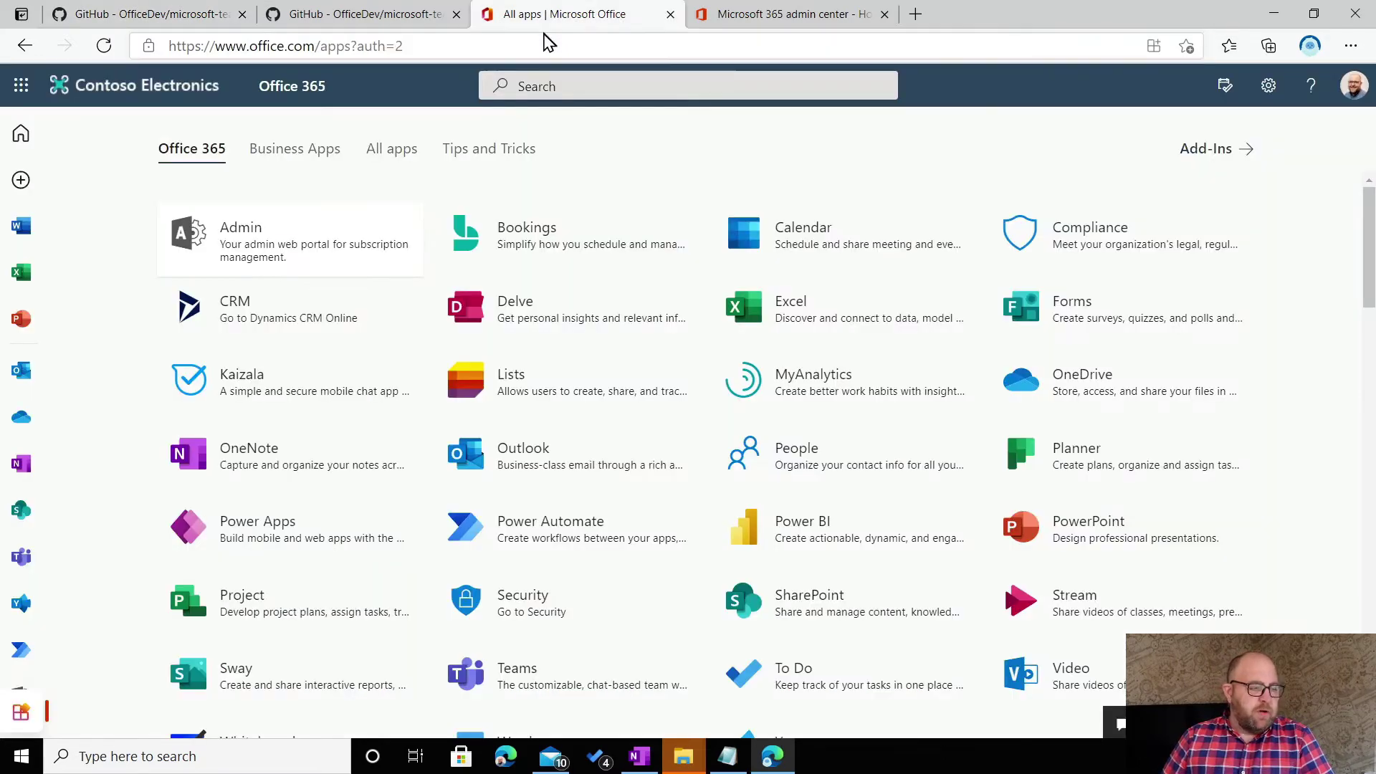
{"action": "left_click", "coordinate": [762, 23]}
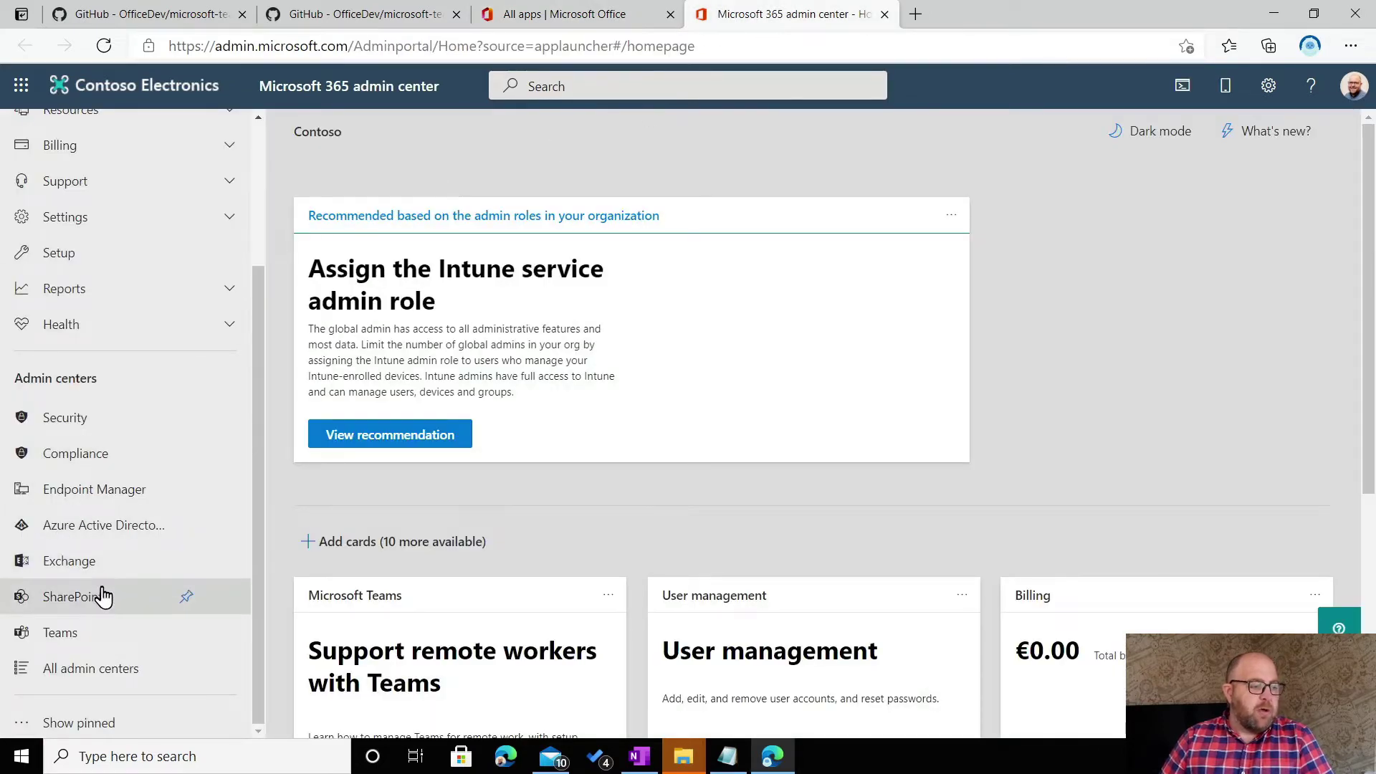
{"action": "left_click", "coordinate": [72, 596]}
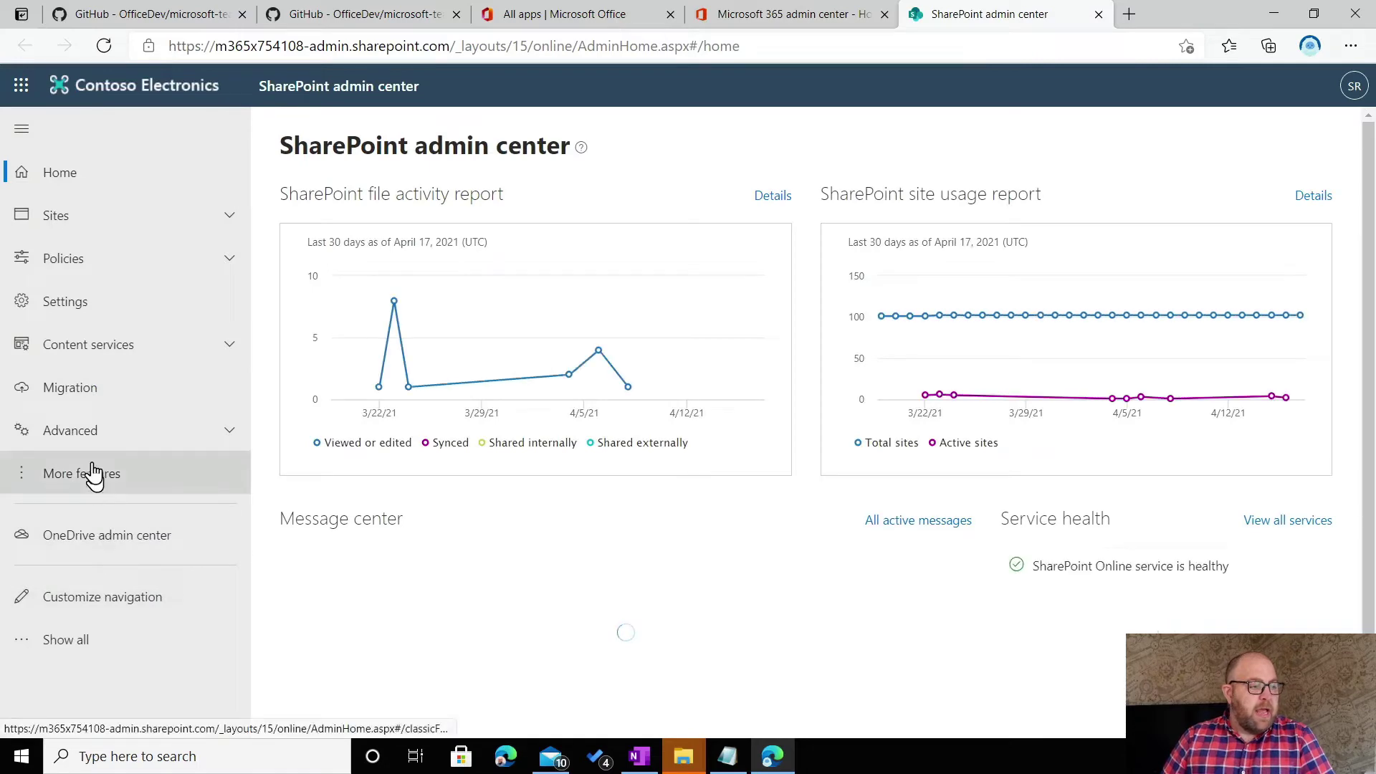
Follow README deployment steps 4 to 6 to open the App Catalog through Apps in the SharePoint admin center's More features.
{"action": "left_click", "coordinate": [141, 15]}
{"action": "scroll", "coordinate": [415, 238], "scroll_direction": "down", "scroll_amount": 7}
{"action": "scroll", "coordinate": [415, 246], "scroll_direction": "down", "scroll_amount": 5}
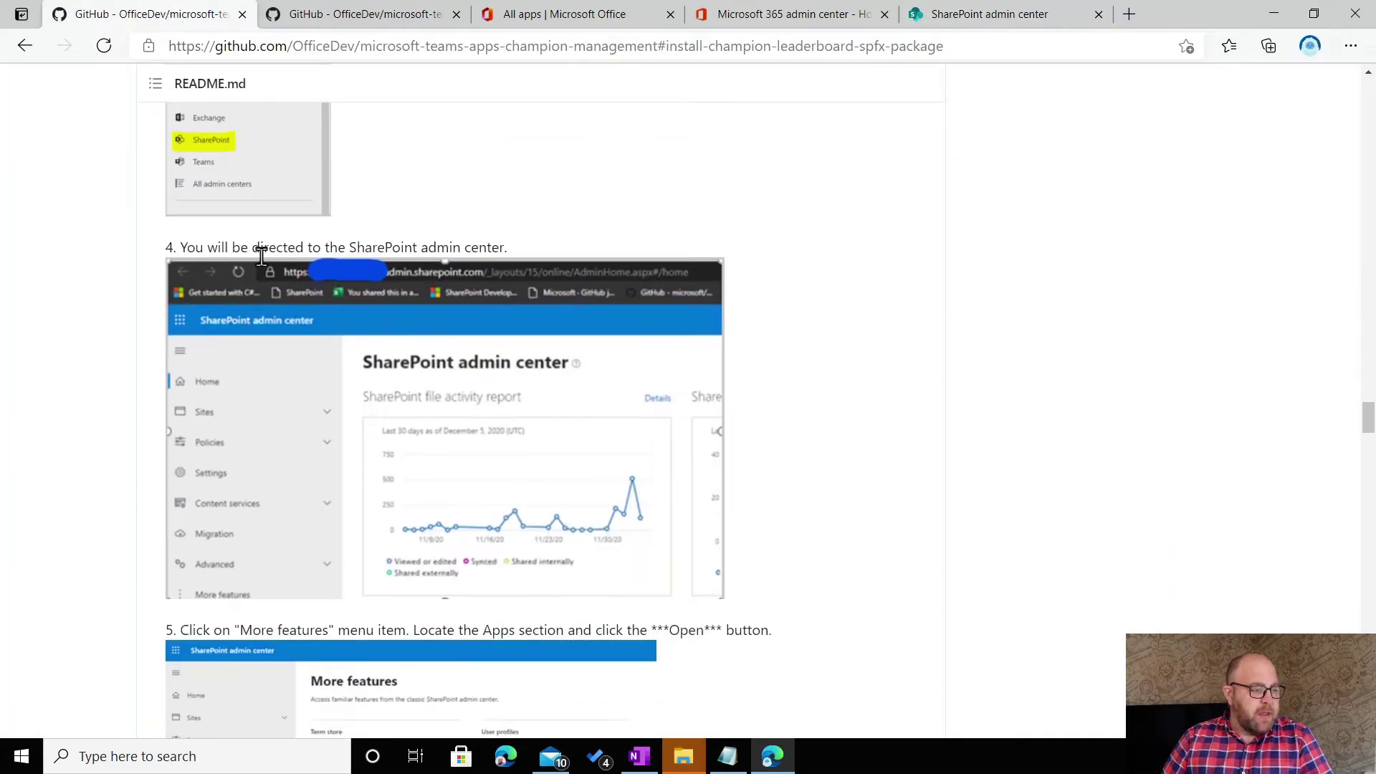
{"action": "scroll", "coordinate": [326, 274], "scroll_direction": "down", "scroll_amount": 7}
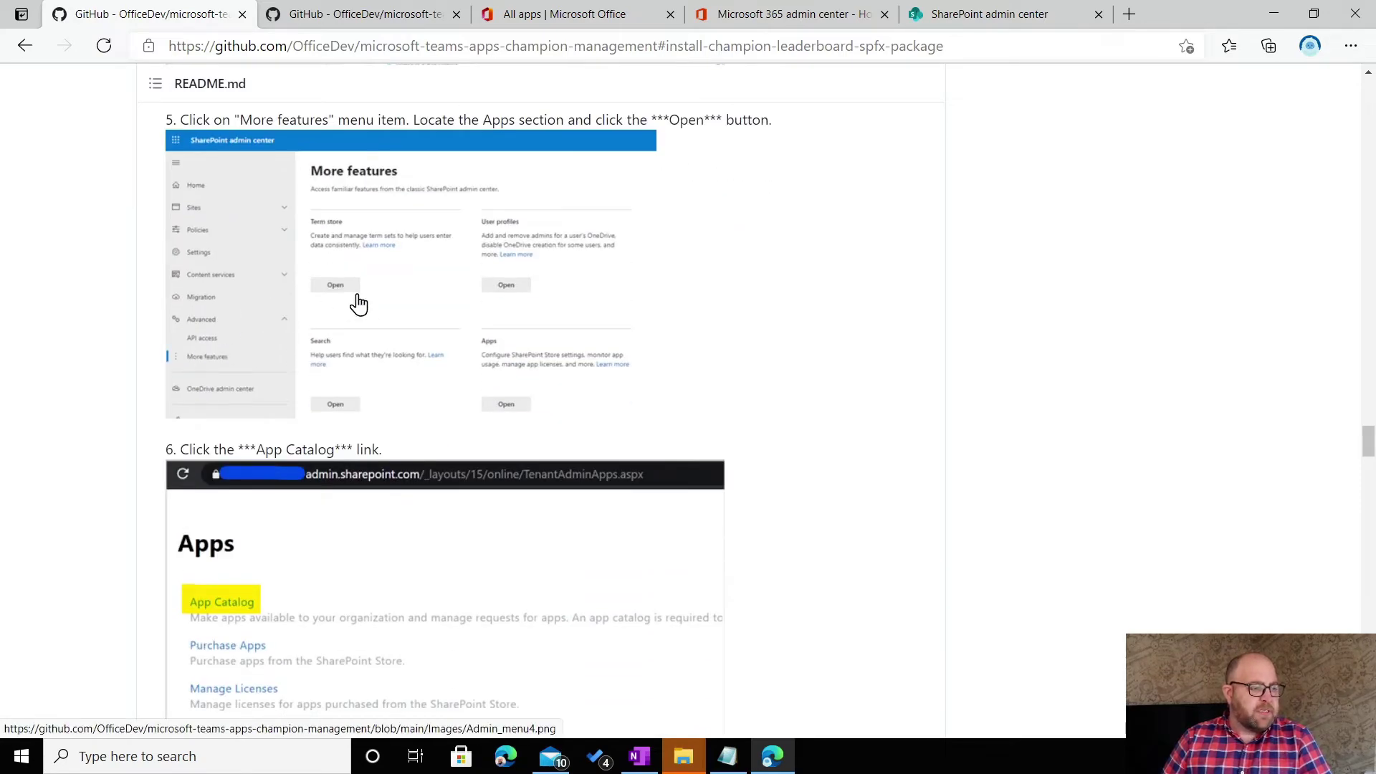
{"action": "scroll", "coordinate": [372, 301], "scroll_direction": "down", "scroll_amount": 4}
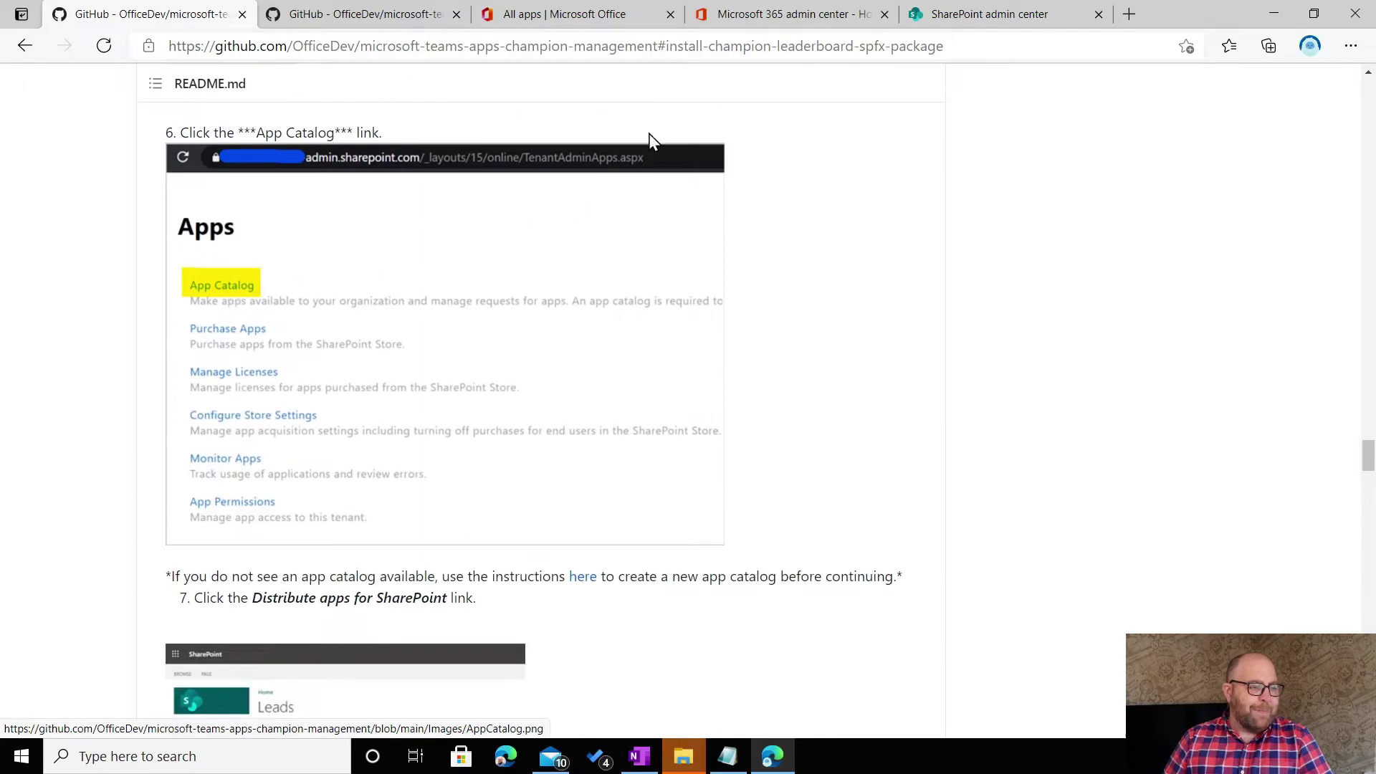
{"action": "left_click", "coordinate": [954, 16]}
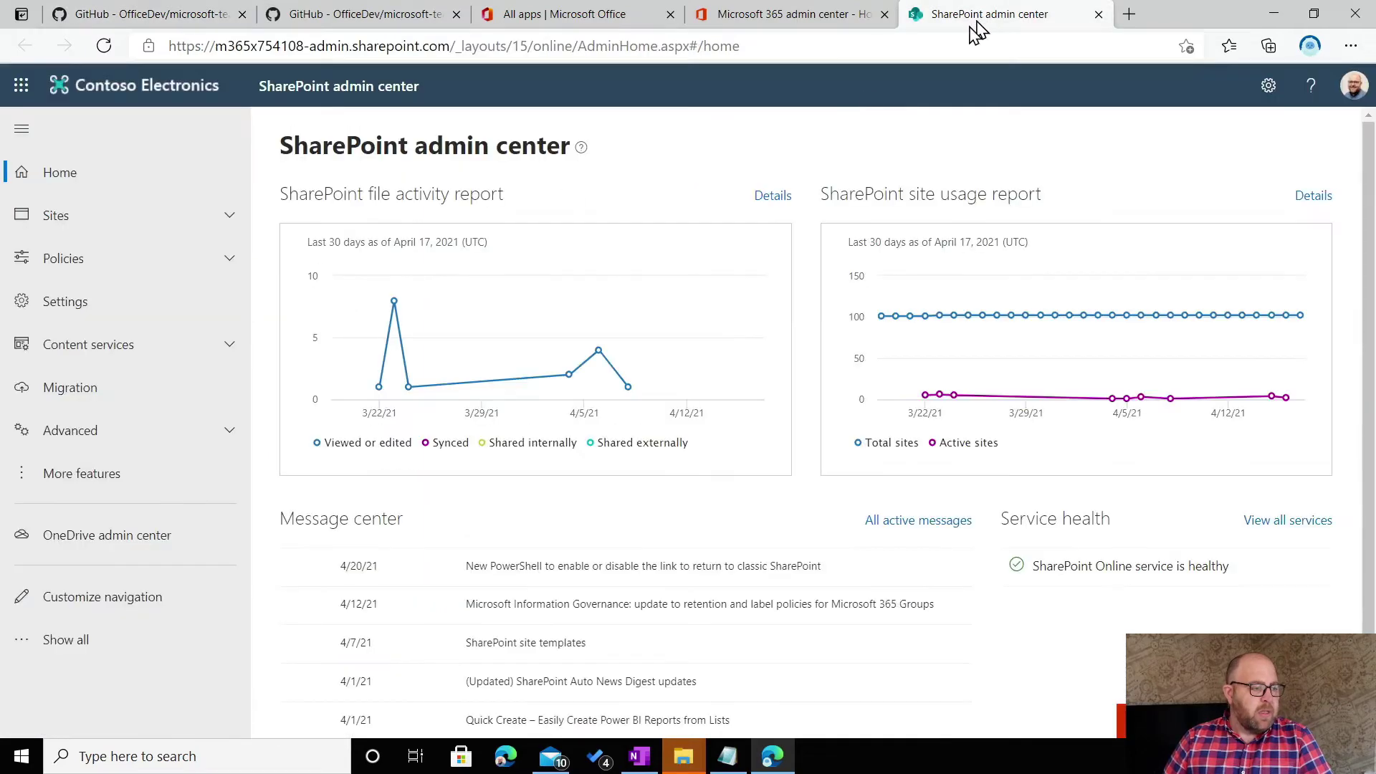
{"action": "left_click", "coordinate": [81, 475]}
{"action": "left_click", "coordinate": [327, 592]}
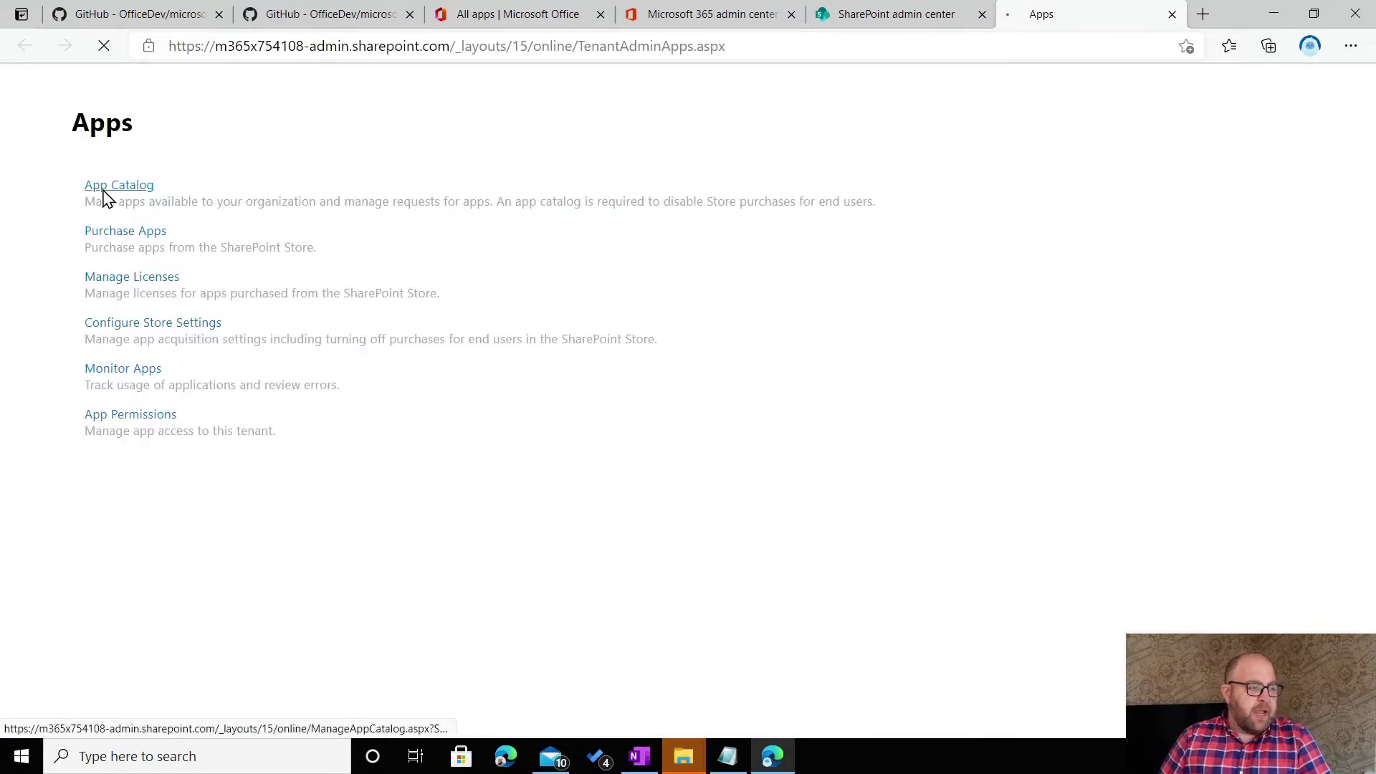
{"action": "left_click", "coordinate": [104, 192]}
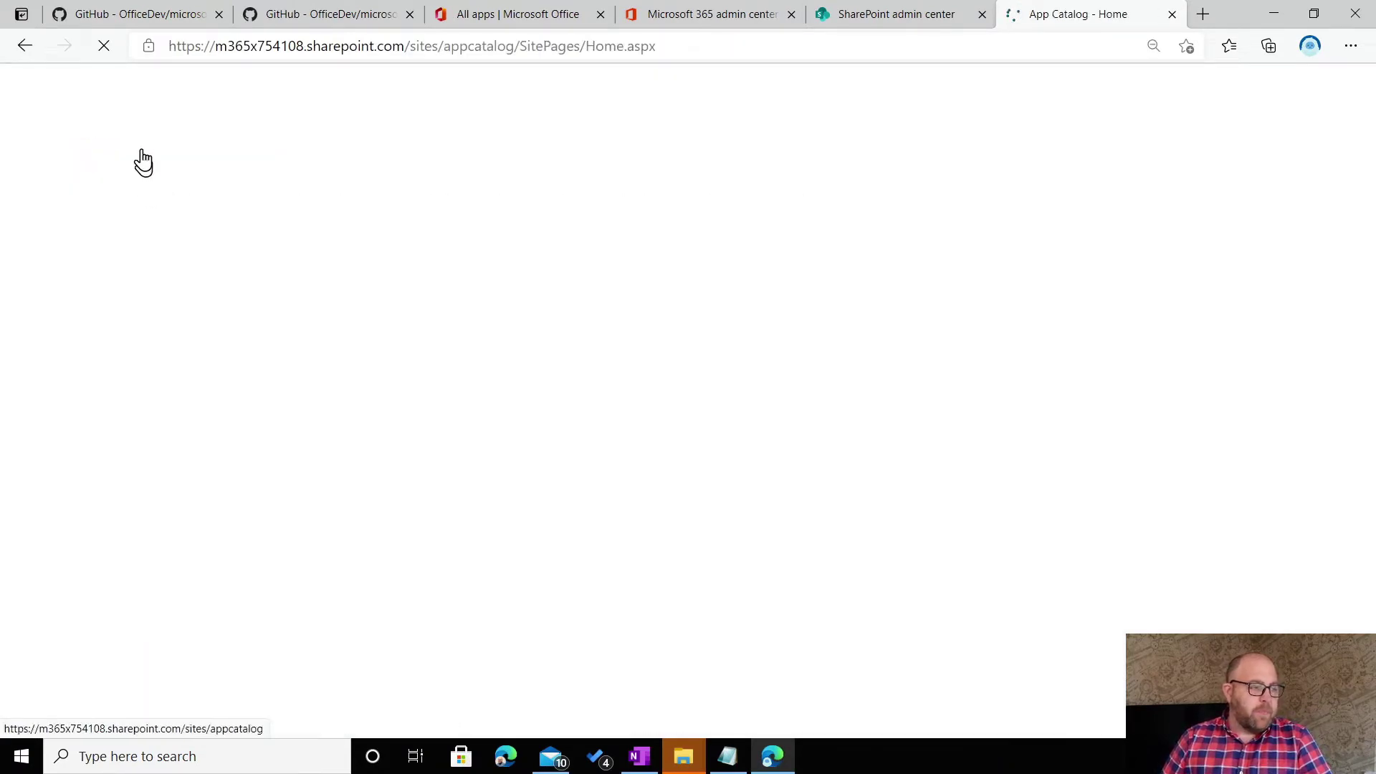
Check README step 7 and open Distribute apps for SharePoint in the App Catalog site.
{"action": "left_click", "coordinate": [137, 16]}
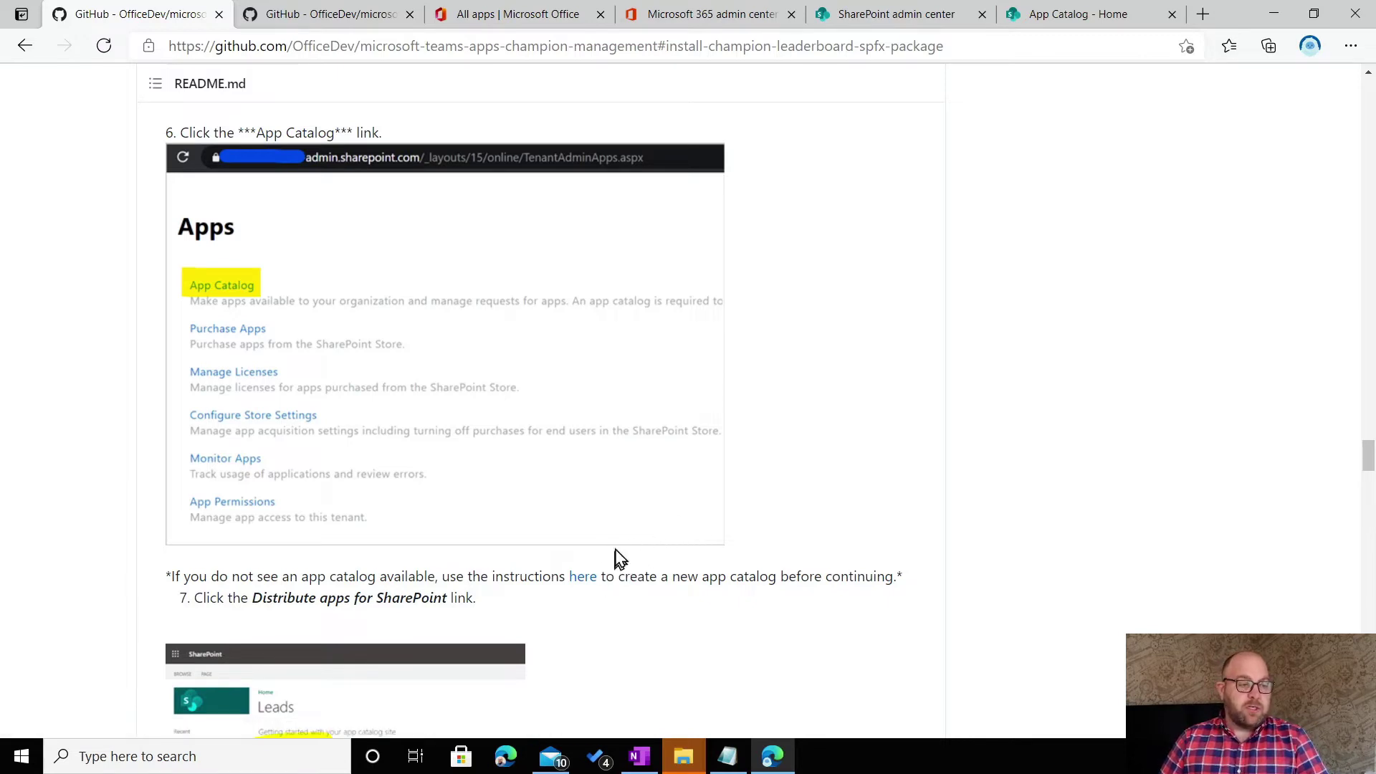
{"action": "left_click", "coordinate": [1088, 15]}
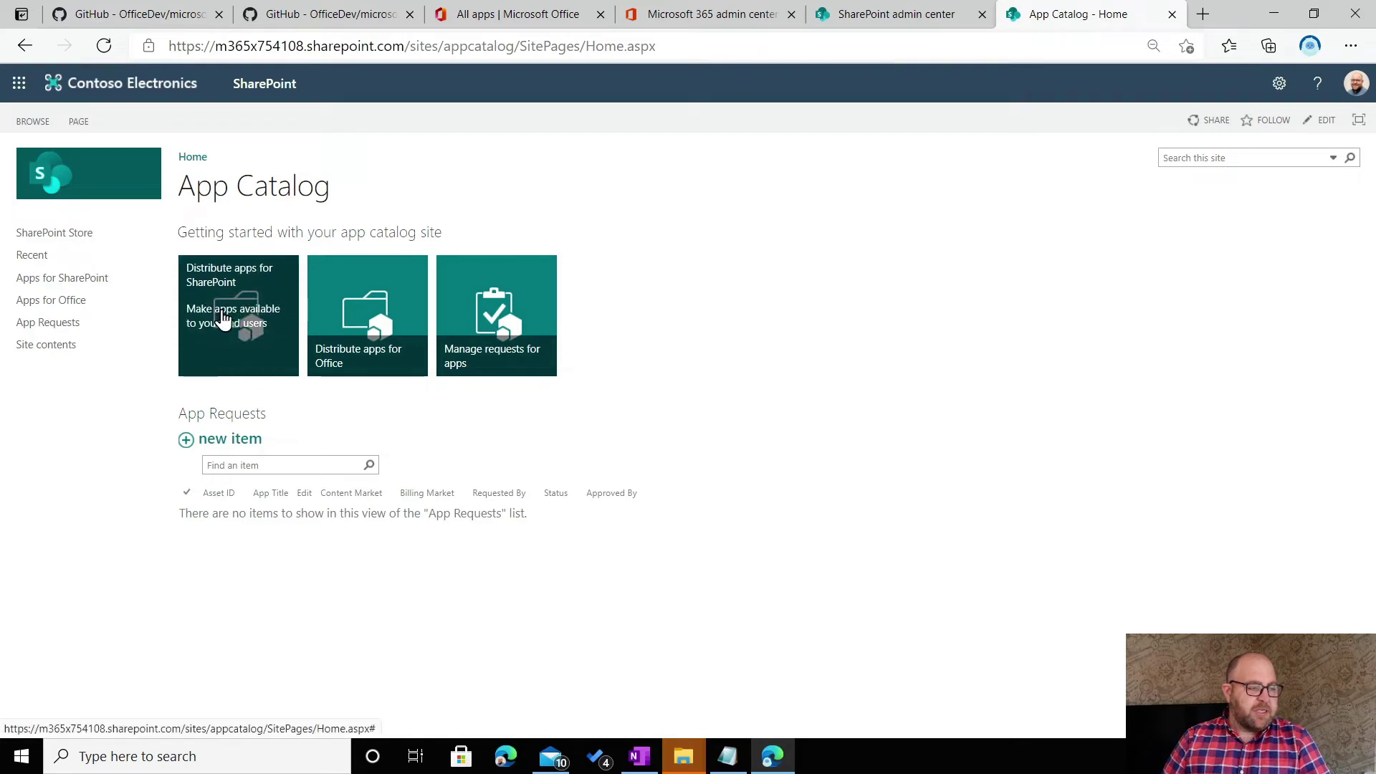
{"action": "left_click", "coordinate": [224, 278]}
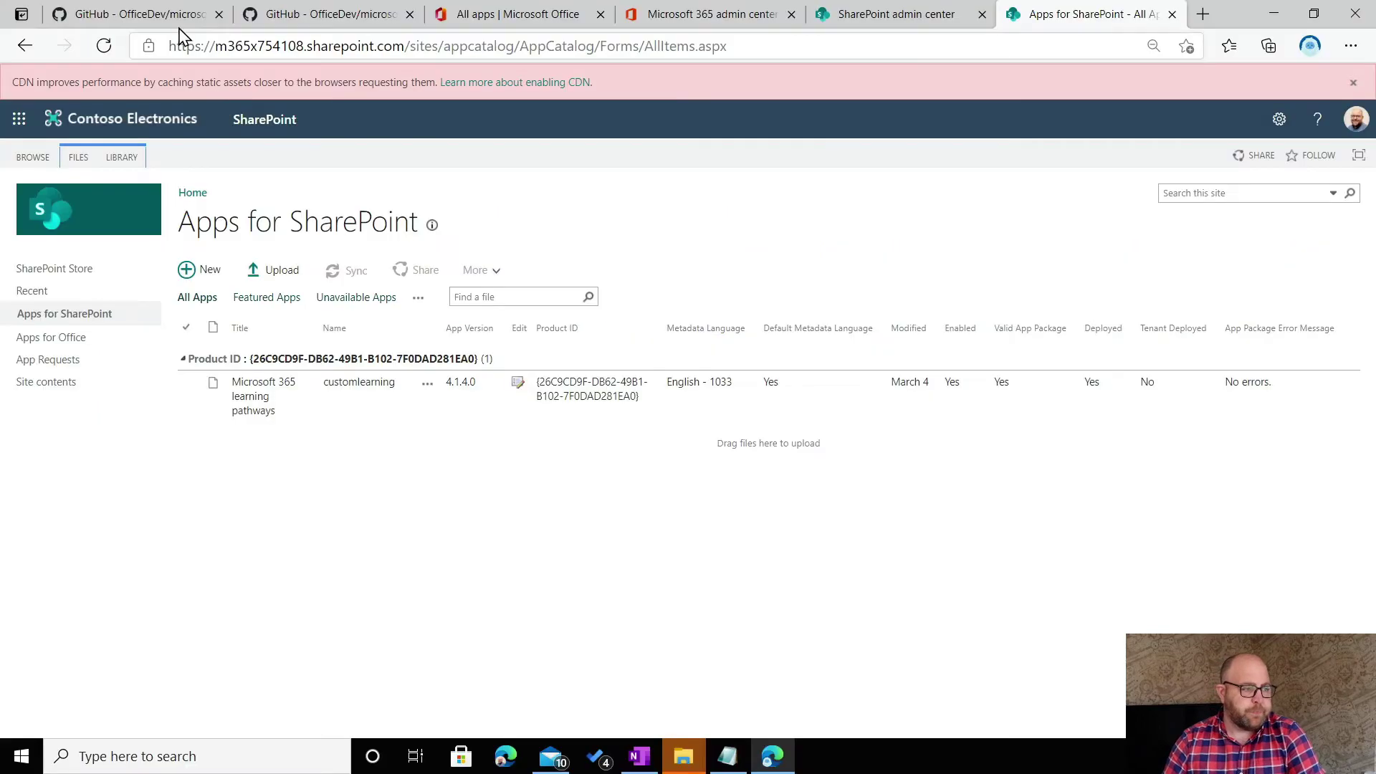
Read README steps 8 and 9 on adding the cmp.sppkg file to Apps for SharePoint.
{"action": "left_click", "coordinate": [163, 13]}
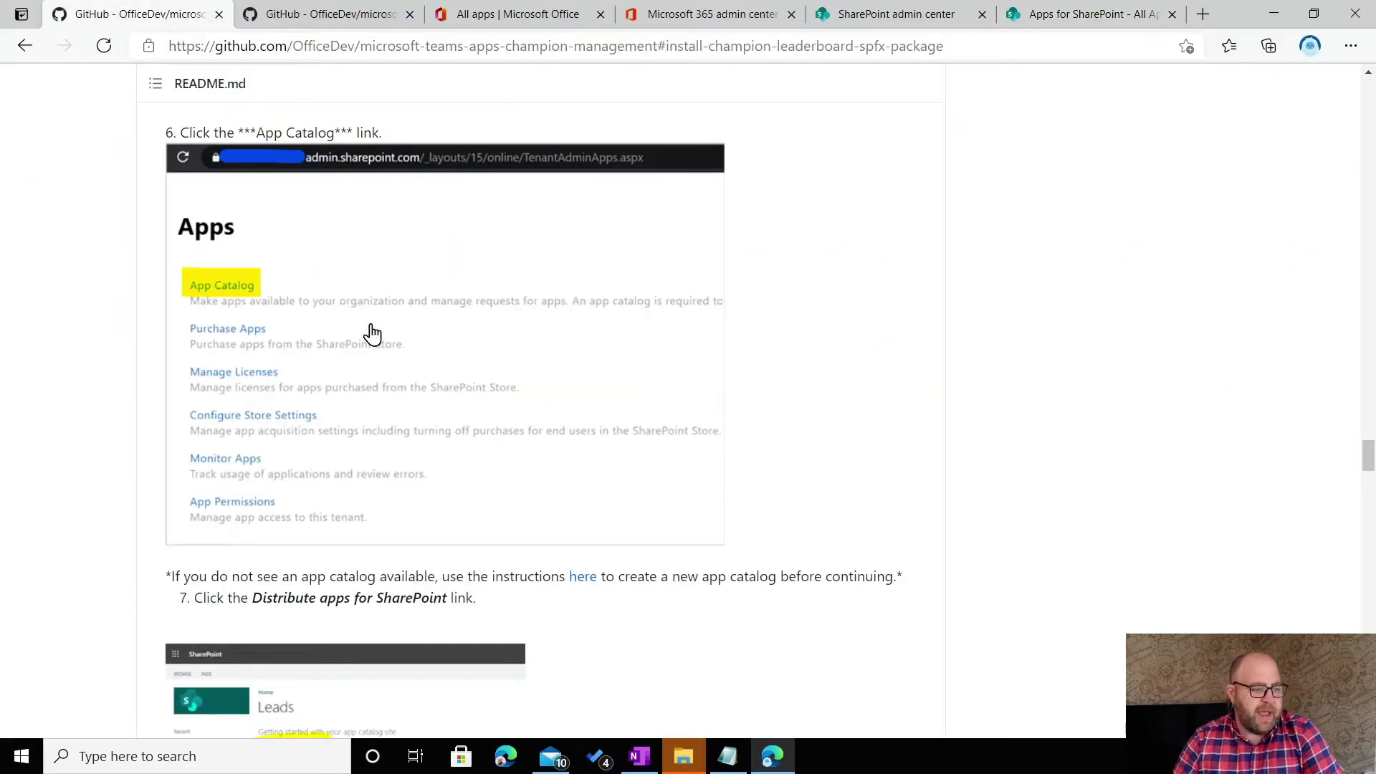
{"action": "scroll", "coordinate": [369, 328], "scroll_direction": "down", "scroll_amount": 3}
{"action": "scroll", "coordinate": [283, 381], "scroll_direction": "down", "scroll_amount": 3}
{"action": "scroll", "coordinate": [368, 309], "scroll_direction": "down", "scroll_amount": 1}
{"action": "scroll", "coordinate": [363, 311], "scroll_direction": "down", "scroll_amount": 1}
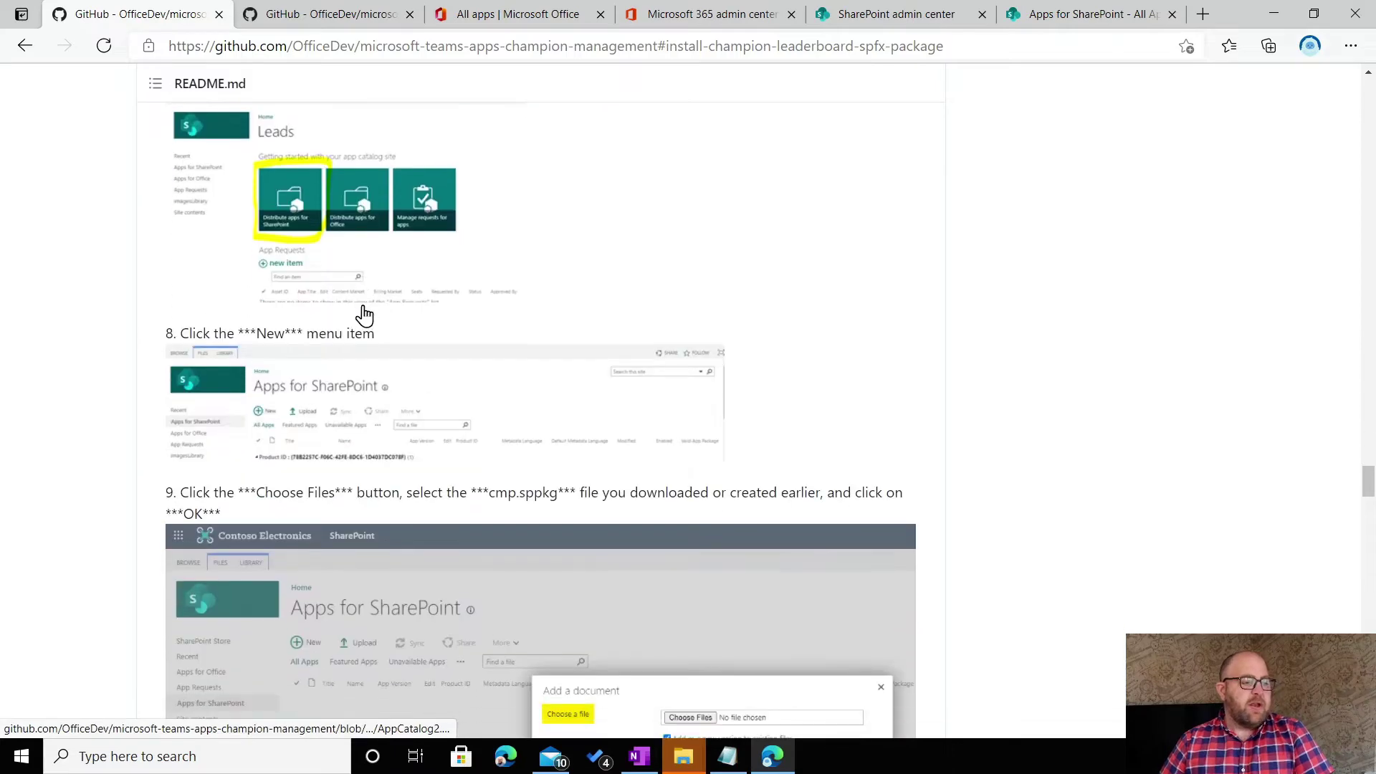
{"action": "scroll", "coordinate": [764, 85], "scroll_direction": "down", "scroll_amount": 1}
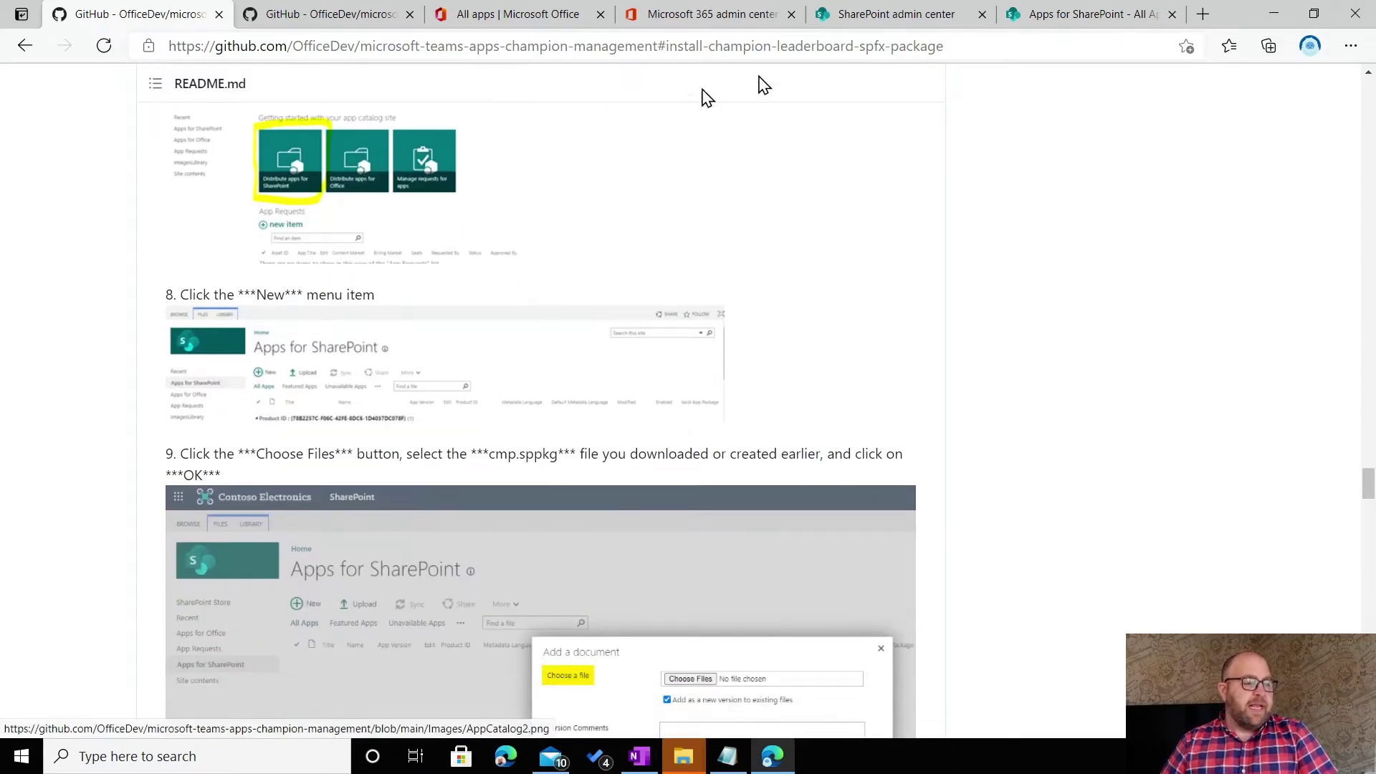
Add cmp.sppkg from the extracted template's sharepoint/solution folder to Apps for SharePoint and deploy it to all sites in the organization.
{"action": "left_click", "coordinate": [1083, 16]}
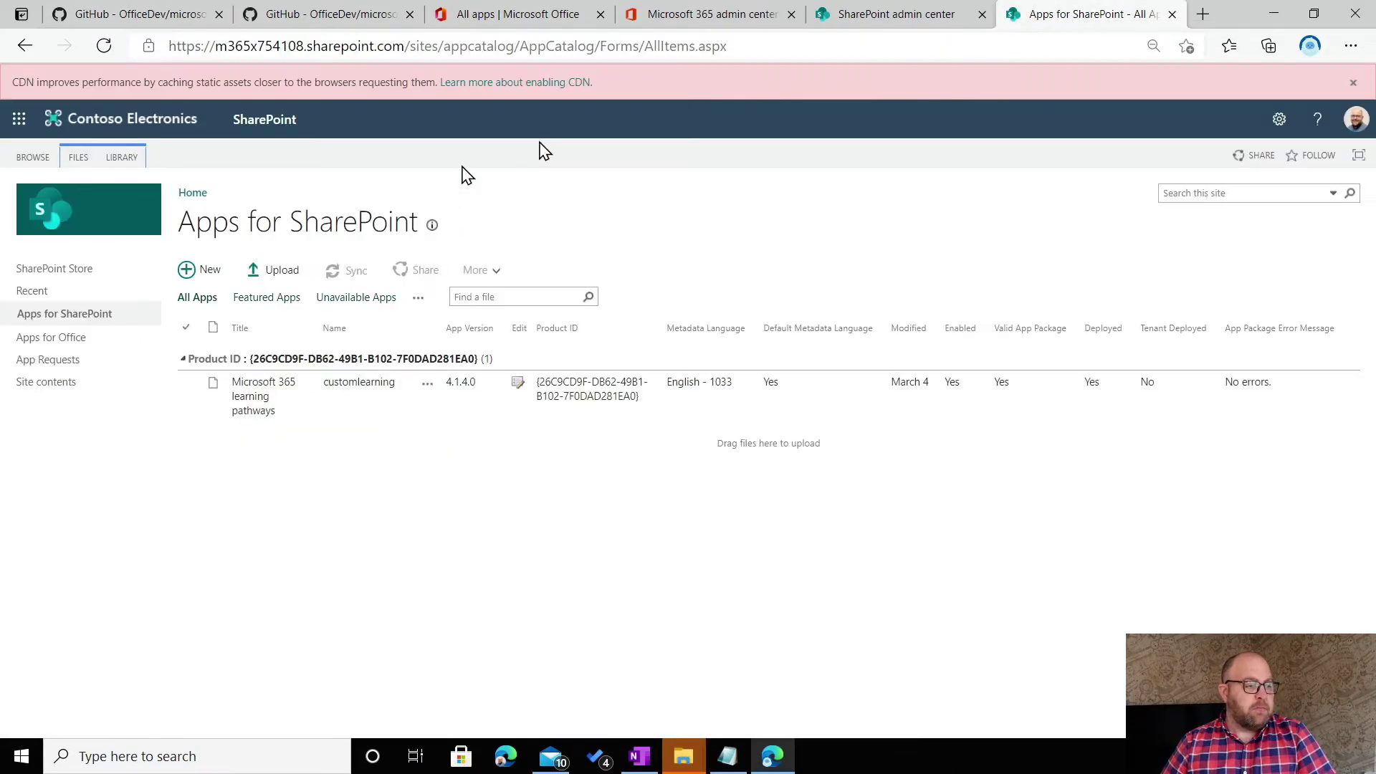
{"action": "left_click", "coordinate": [211, 272]}
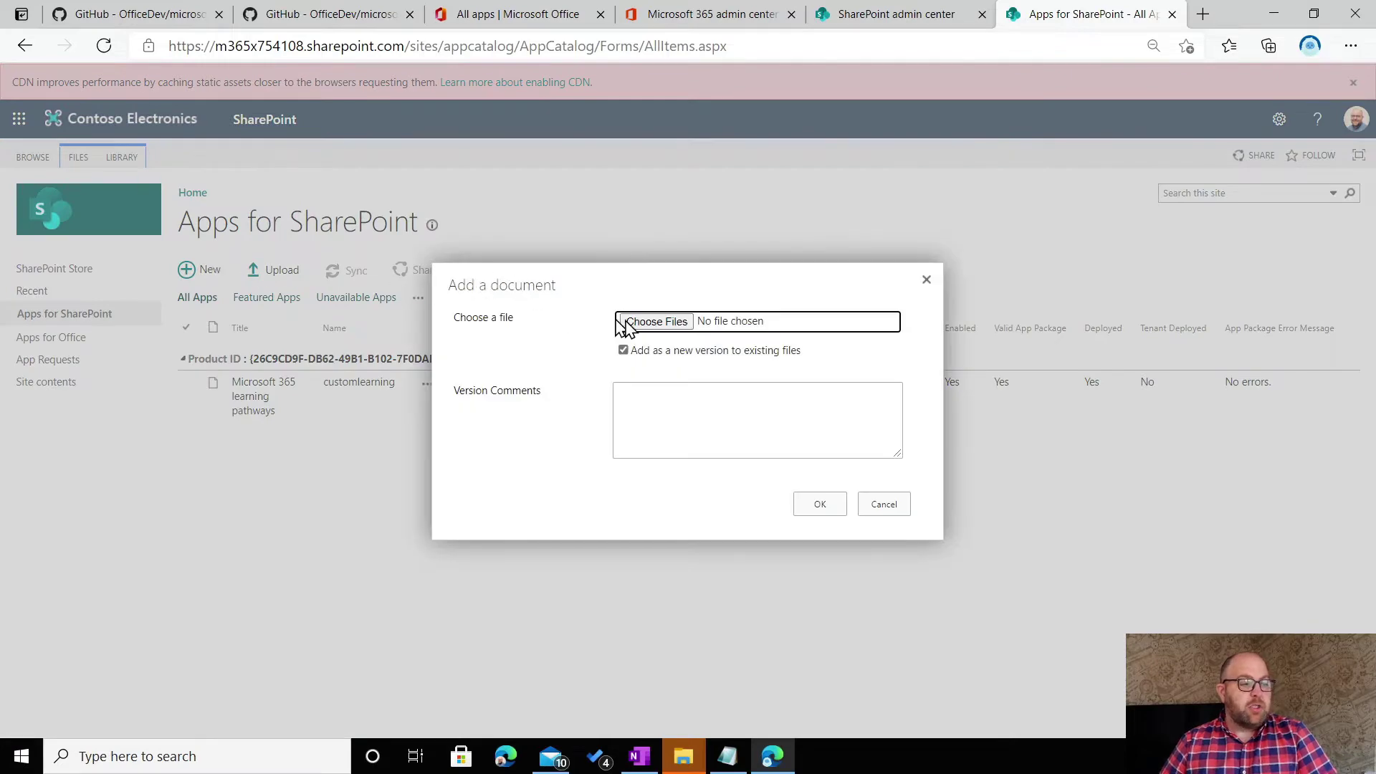
{"action": "left_click", "coordinate": [652, 324]}
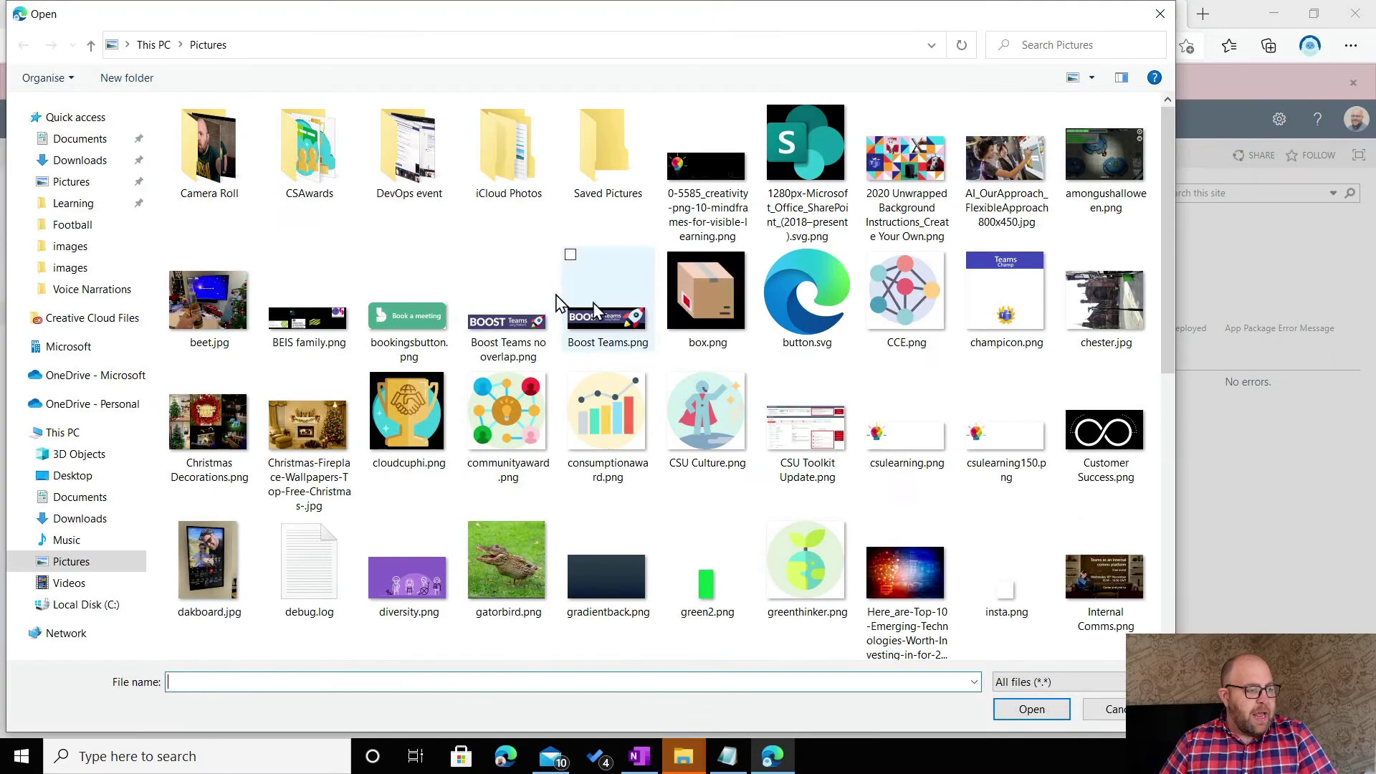
{"action": "left_click", "coordinate": [75, 161]}
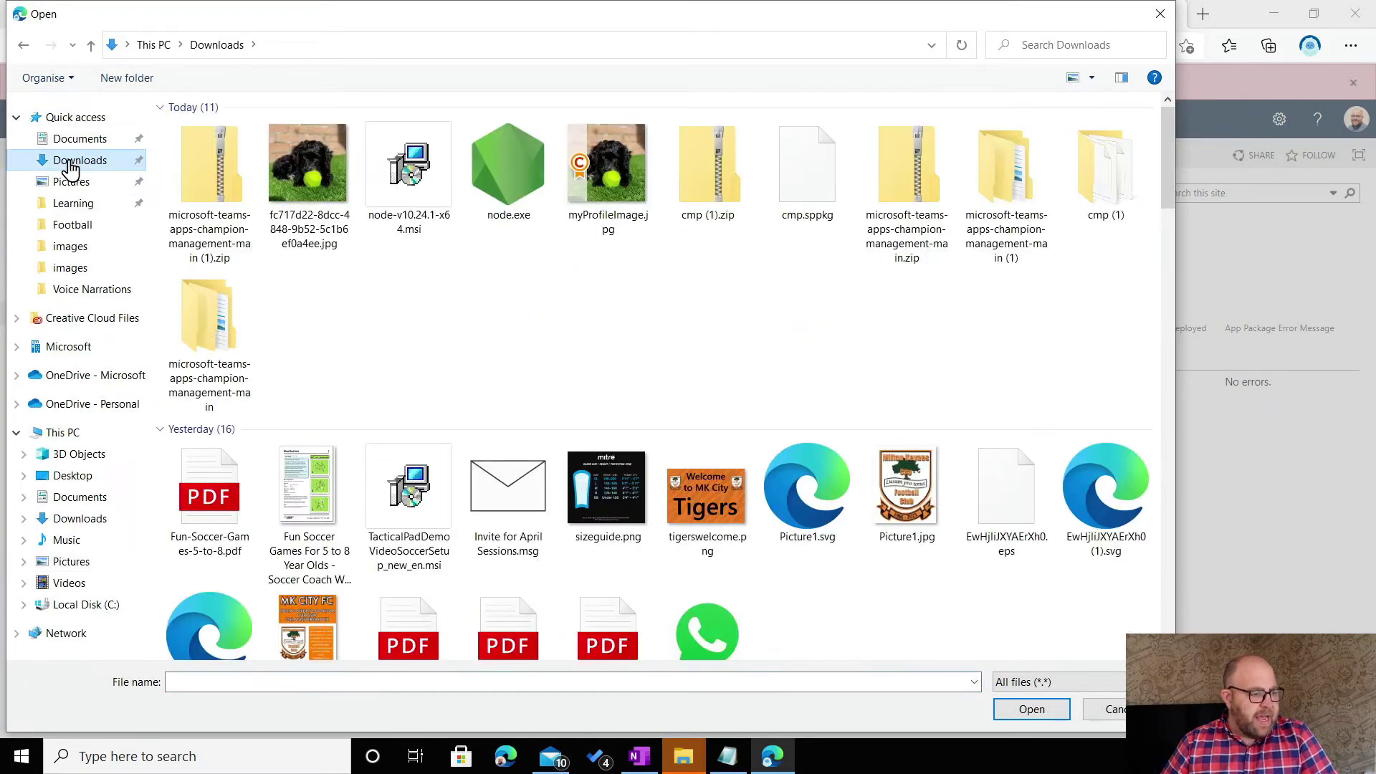
{"action": "double_click", "coordinate": [997, 204]}
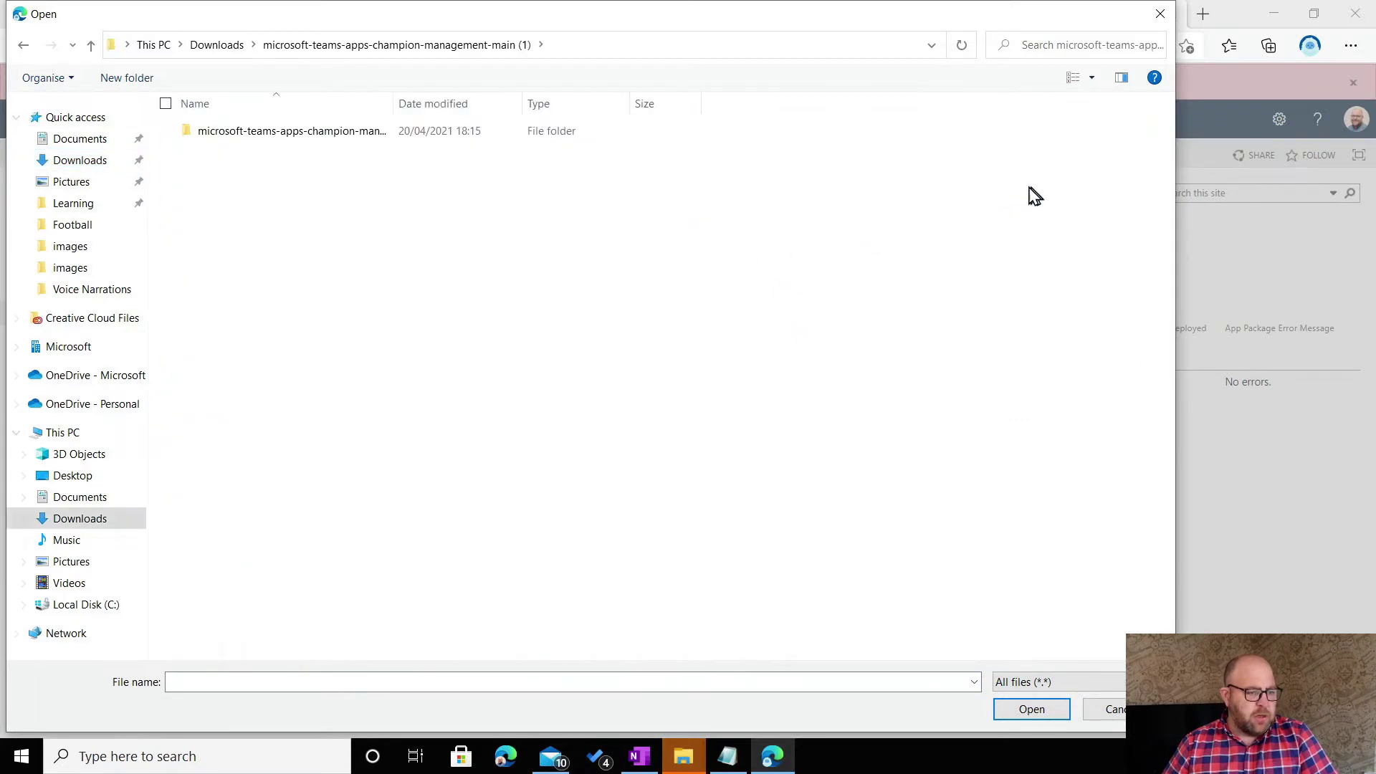
{"action": "double_click", "coordinate": [282, 140]}
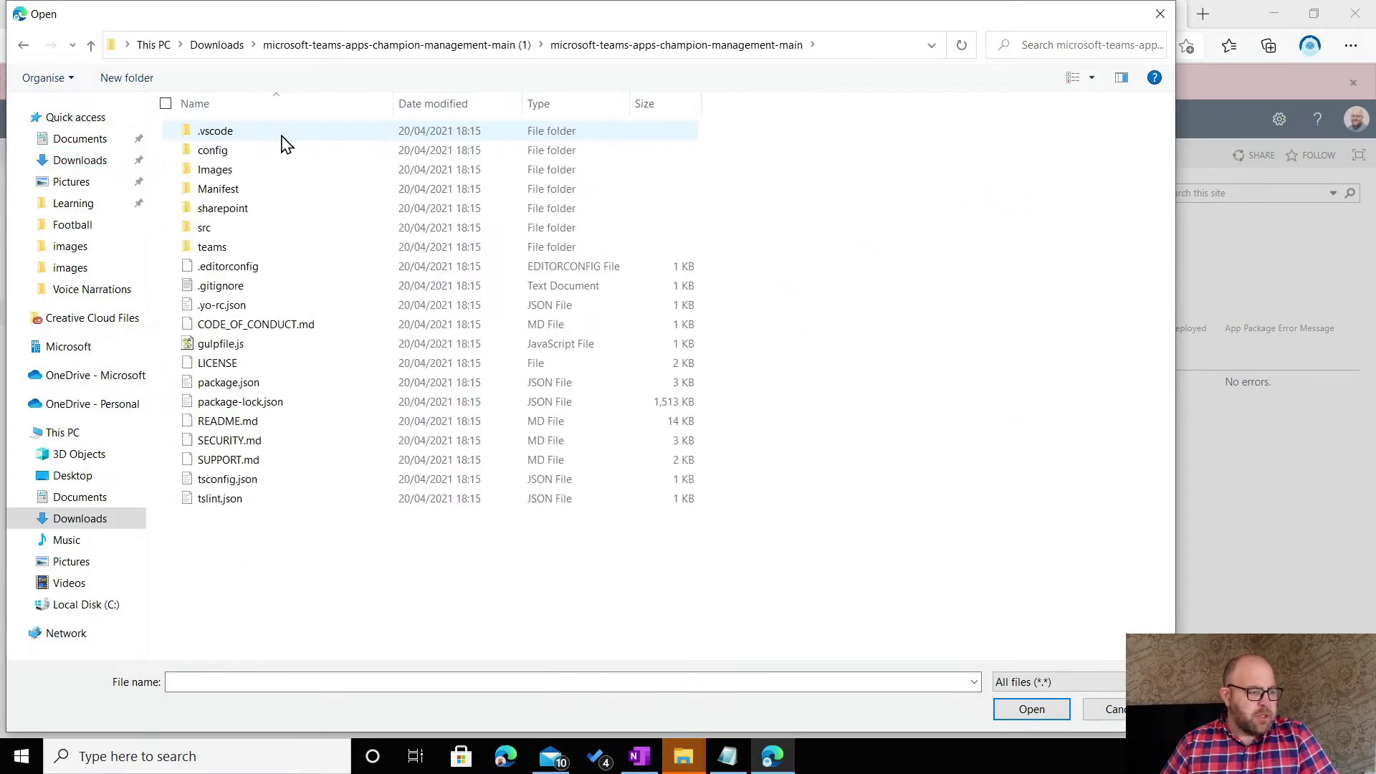
{"action": "double_click", "coordinate": [228, 209]}
{"action": "double_click", "coordinate": [228, 135]}
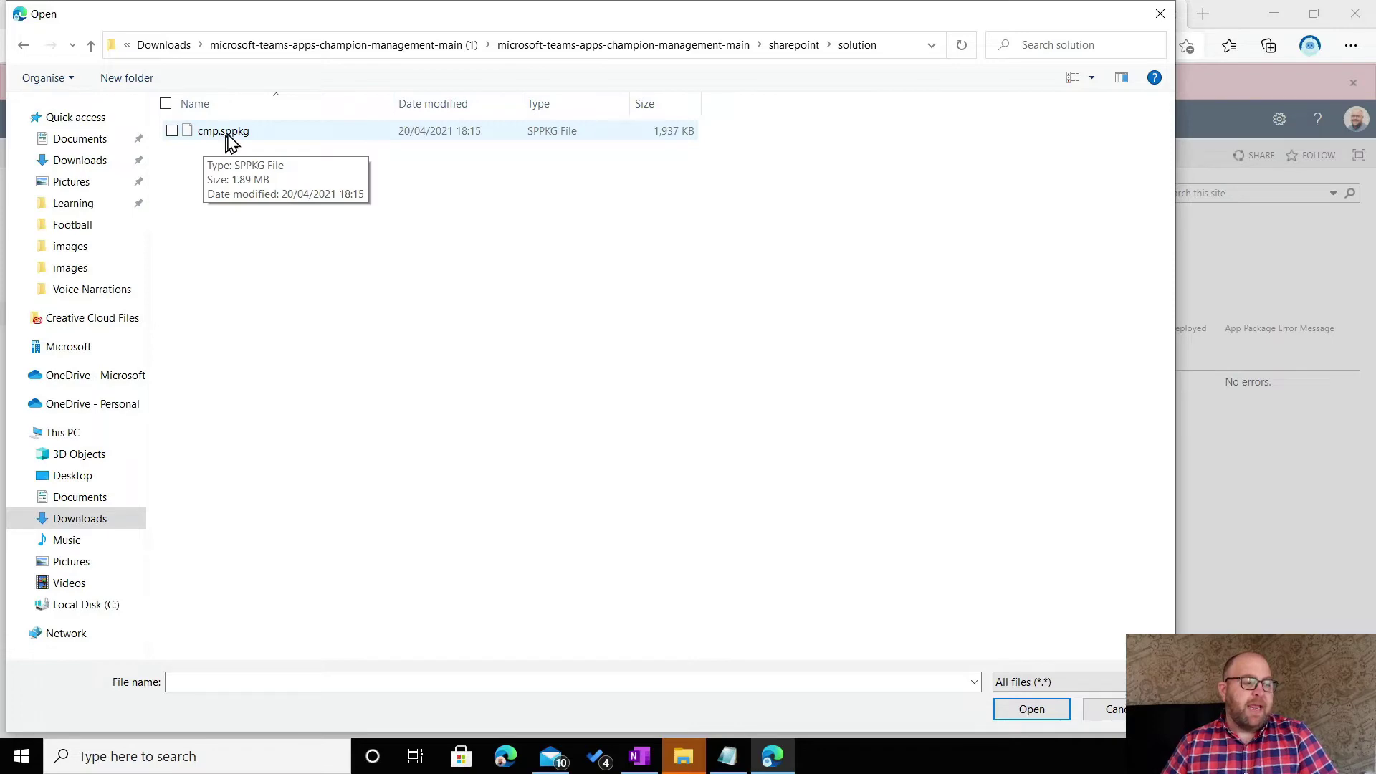
{"action": "double_click", "coordinate": [239, 137]}
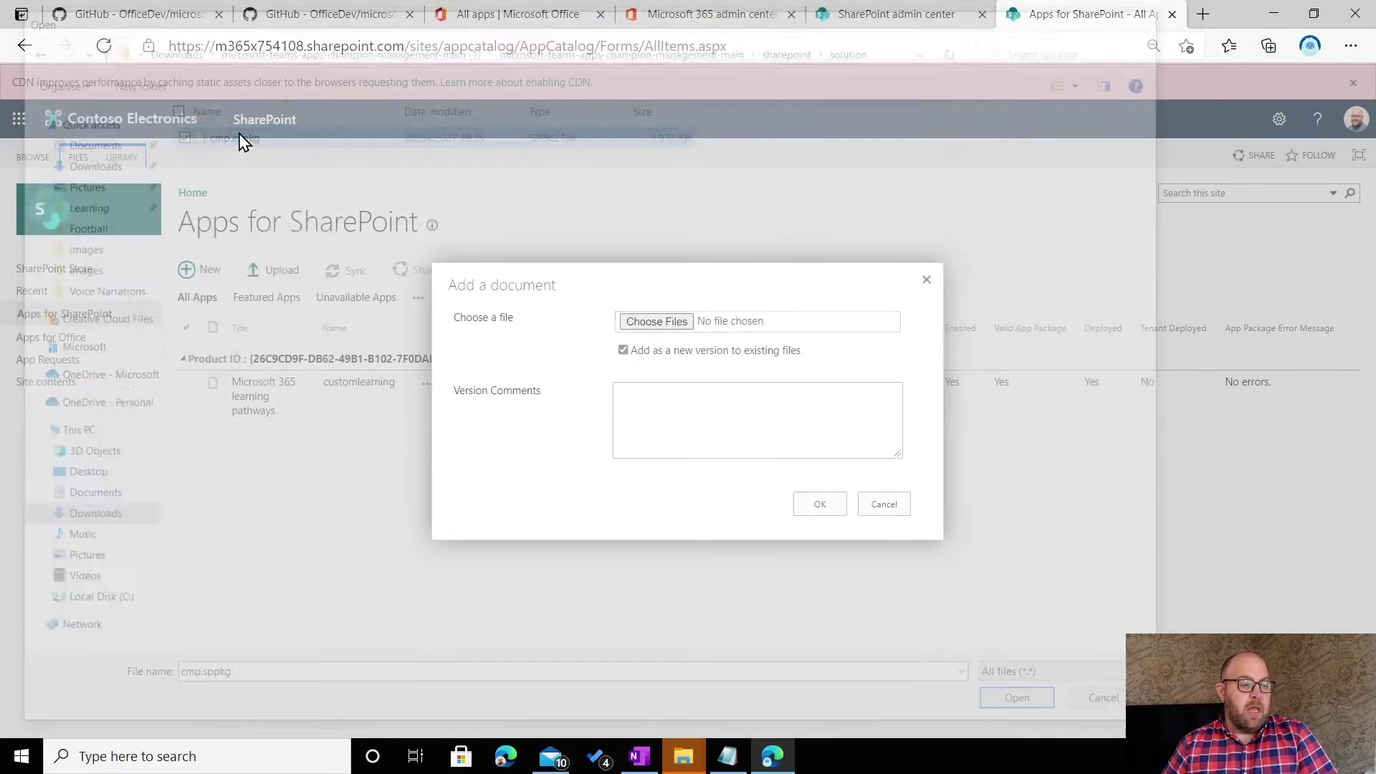
{"action": "left_click", "coordinate": [819, 504]}
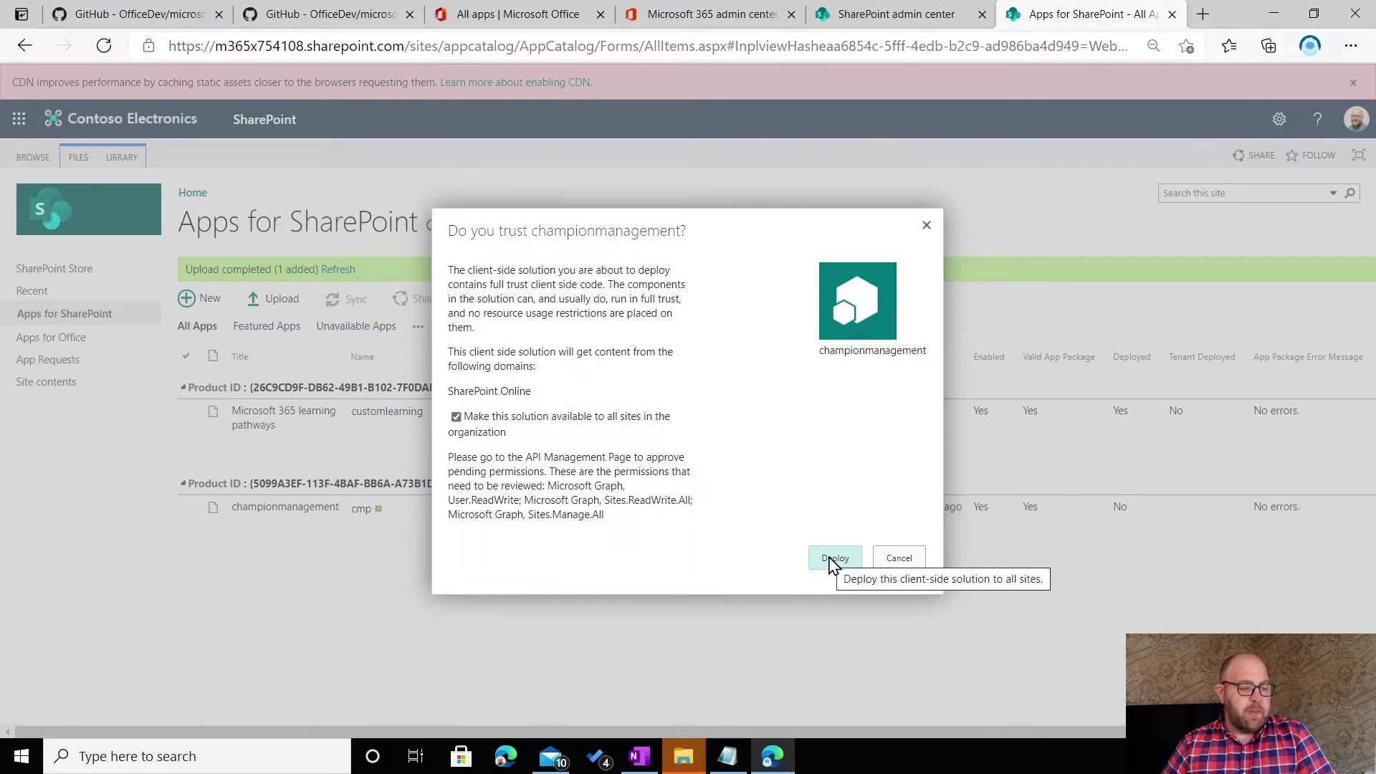
{"action": "left_click", "coordinate": [834, 560]}
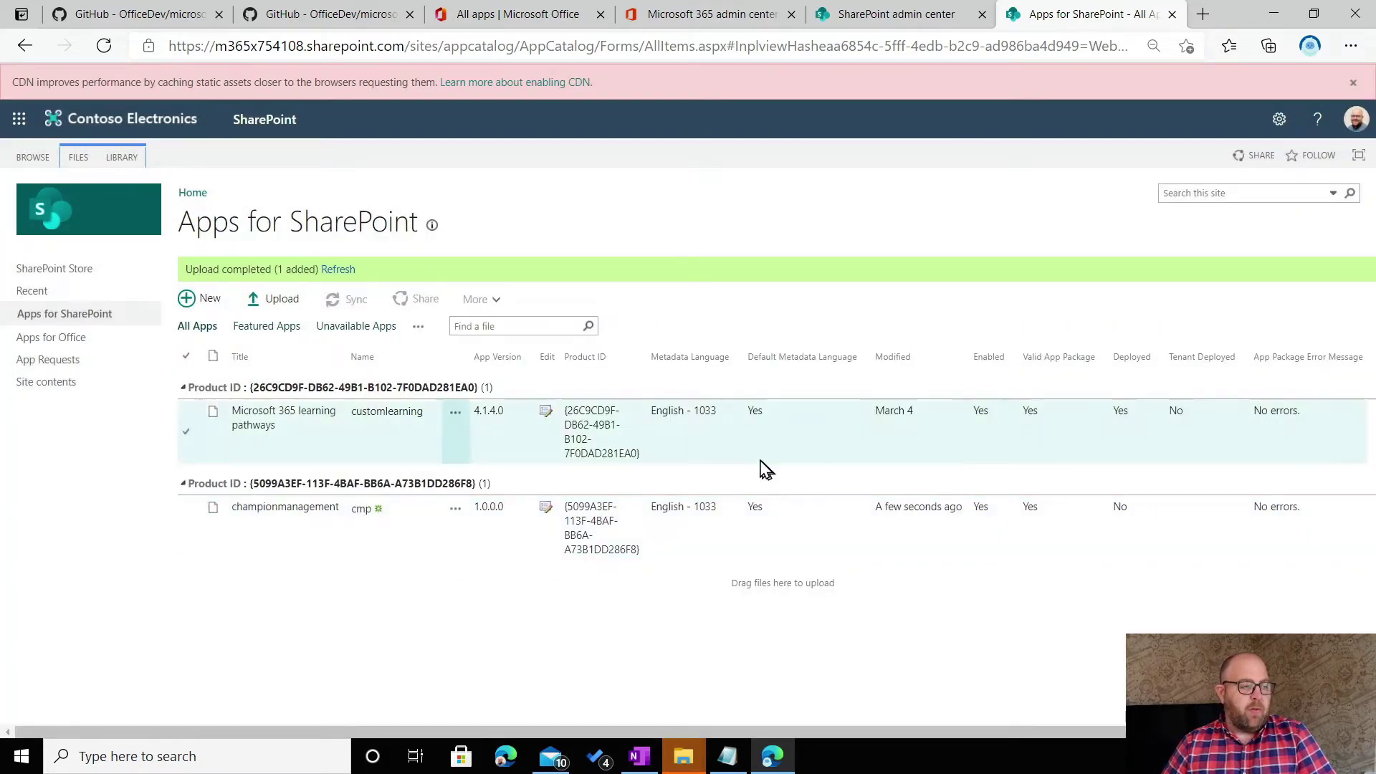
Read README steps 10 and 11 on deploying the solution and approving its API access requests.
{"action": "left_click", "coordinate": [172, 17]}
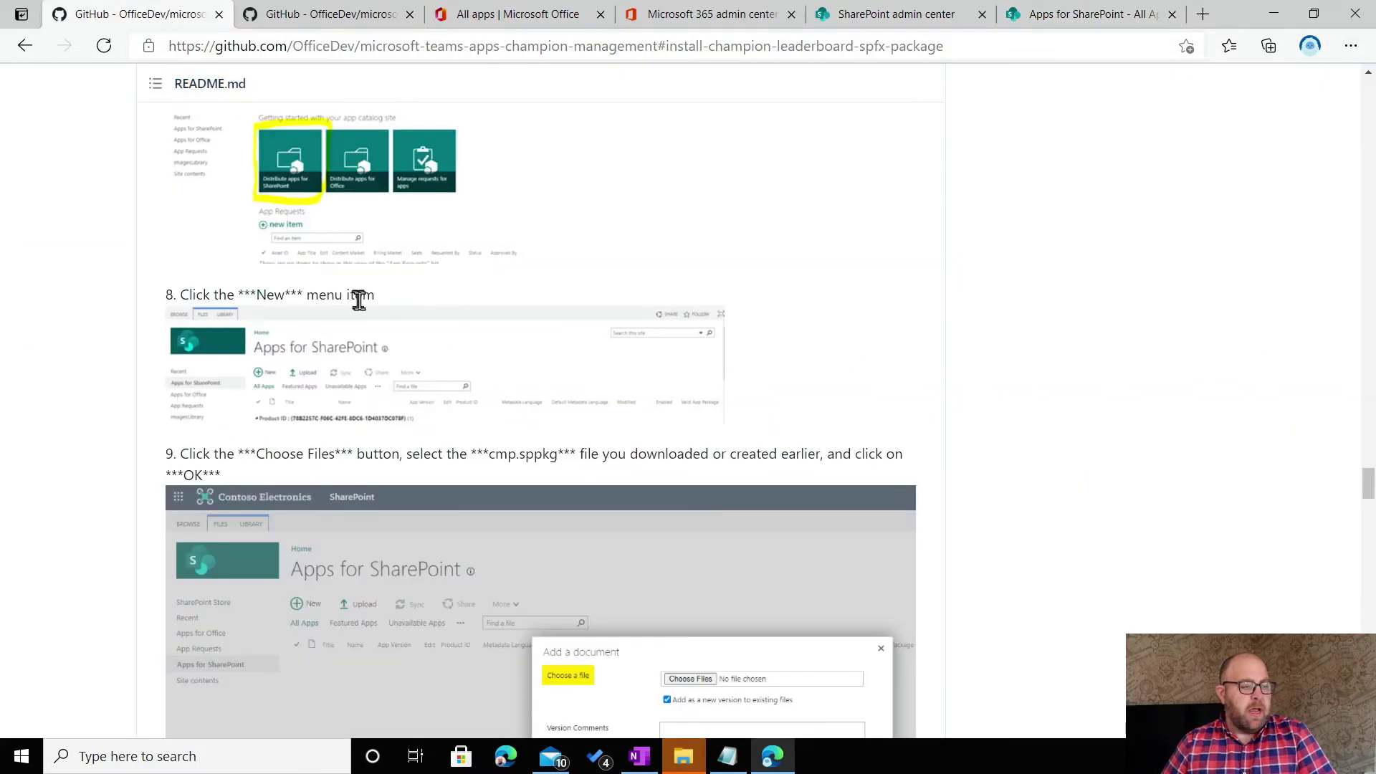
{"action": "scroll", "coordinate": [251, 276], "scroll_direction": "down", "scroll_amount": 10}
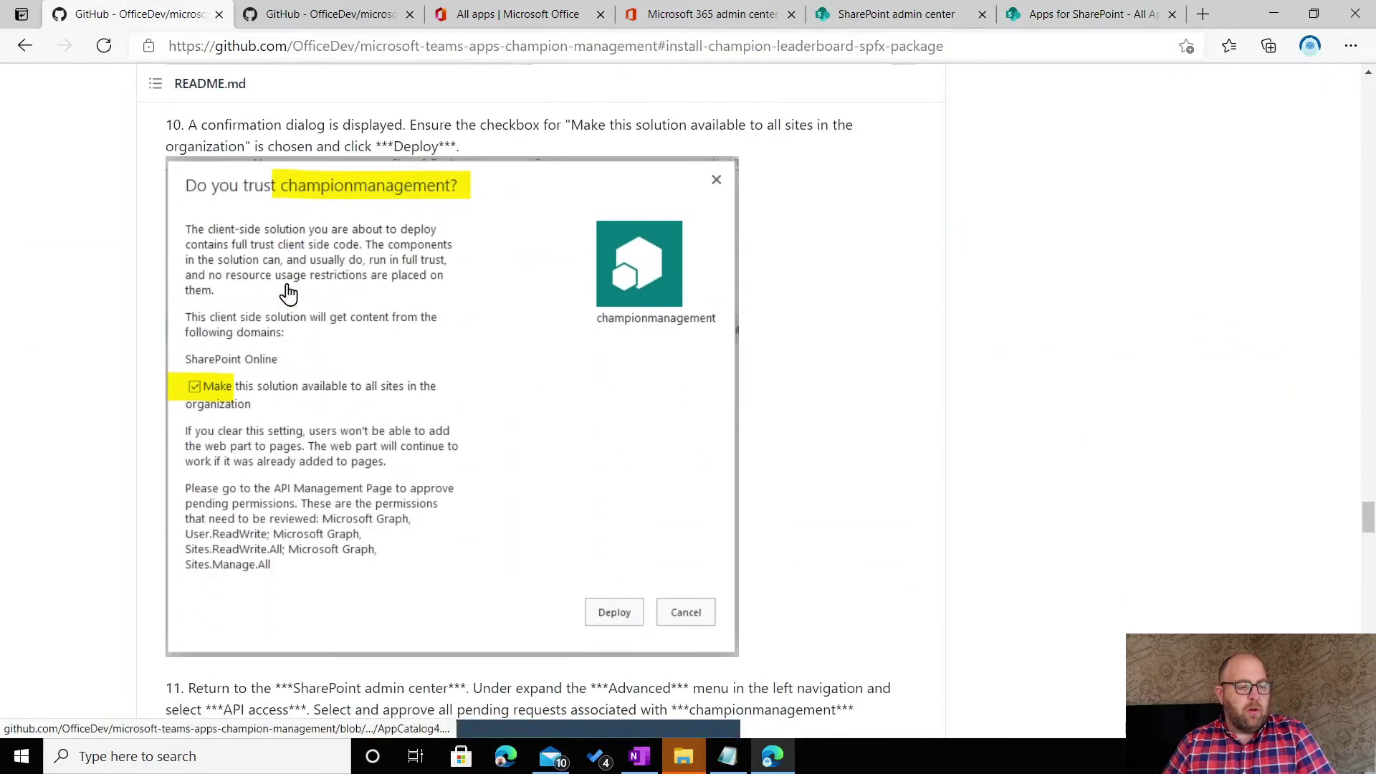
{"action": "scroll", "coordinate": [290, 295], "scroll_direction": "down", "scroll_amount": 5}
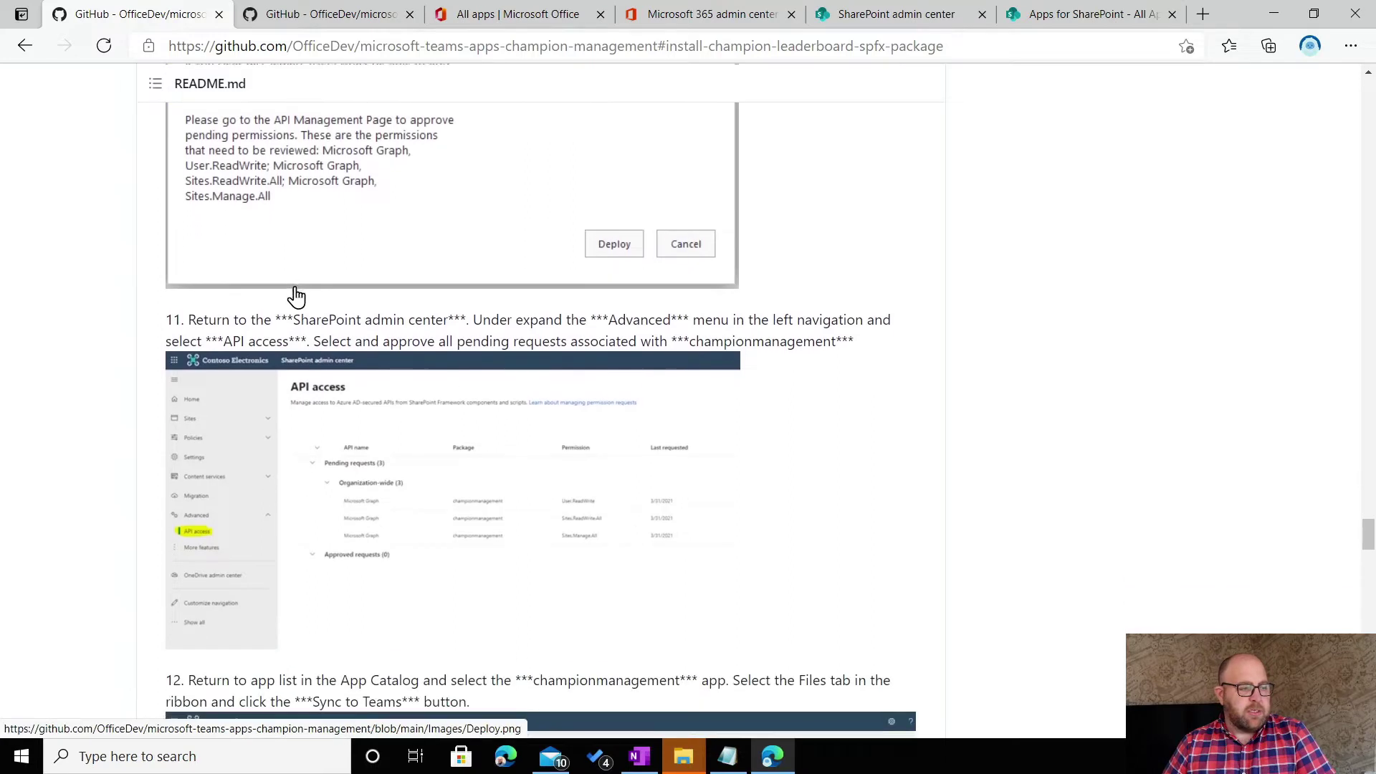
{"action": "scroll", "coordinate": [302, 281], "scroll_direction": "down", "scroll_amount": 1}
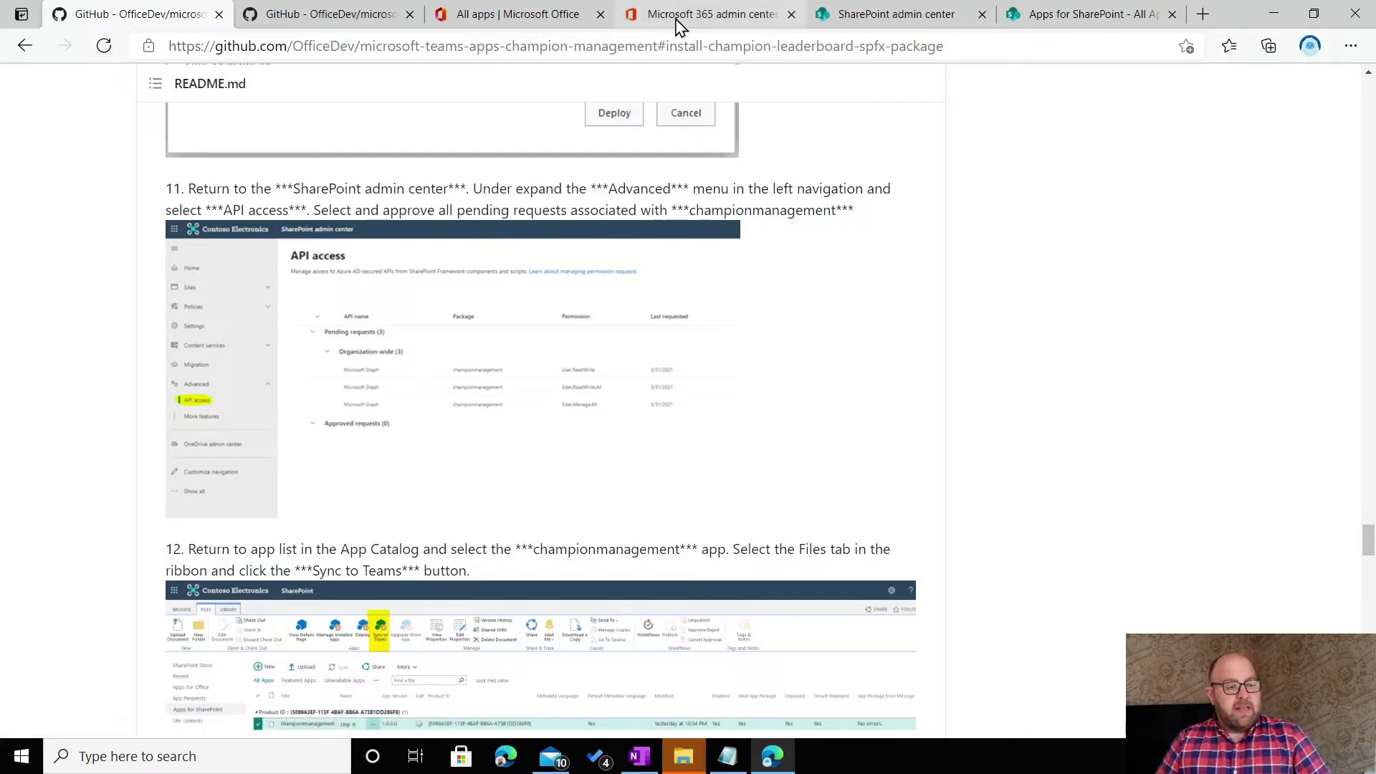
Open API access under Advanced in the SharePoint admin center and reload the page to update the pending requests.
{"action": "left_click", "coordinate": [913, 20]}
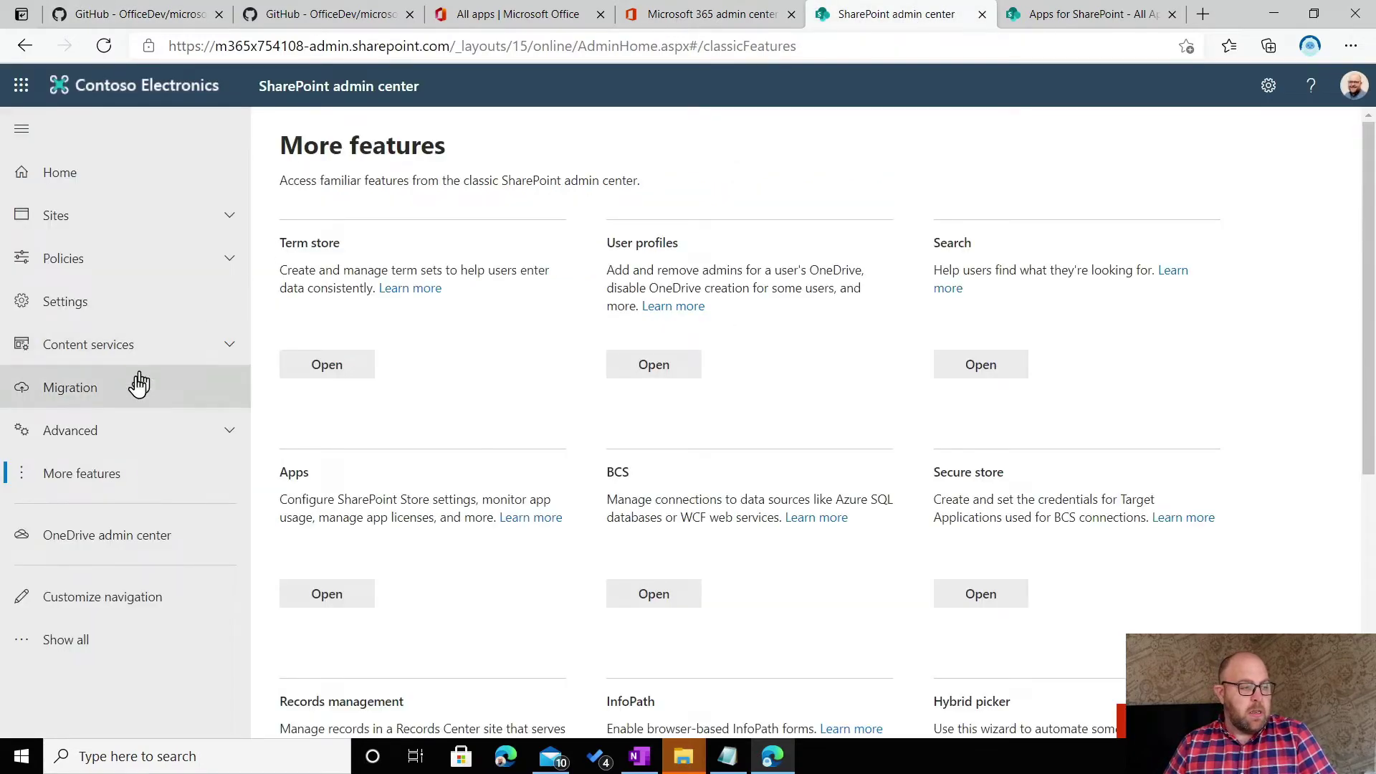
{"action": "left_click", "coordinate": [106, 432]}
{"action": "left_click", "coordinate": [67, 470]}
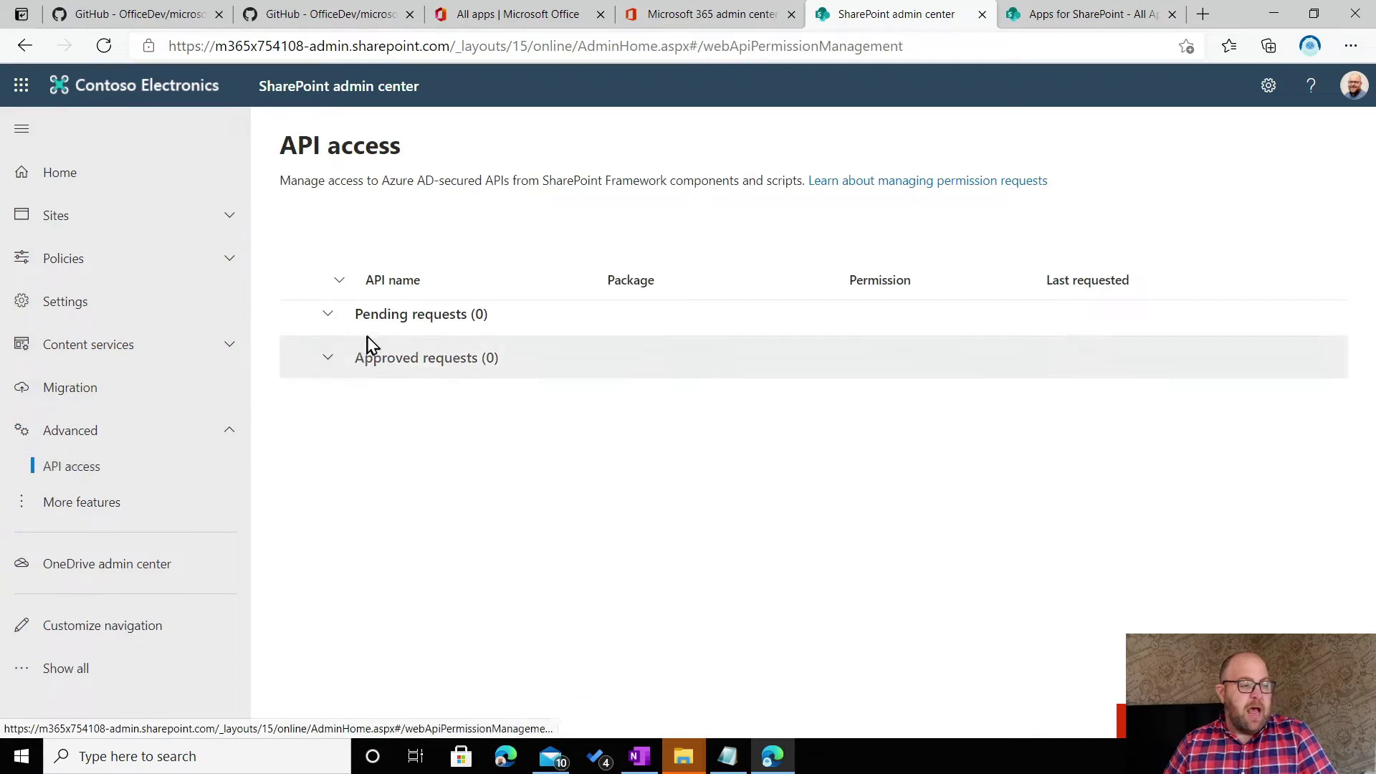
{"action": "left_click", "coordinate": [328, 316]}
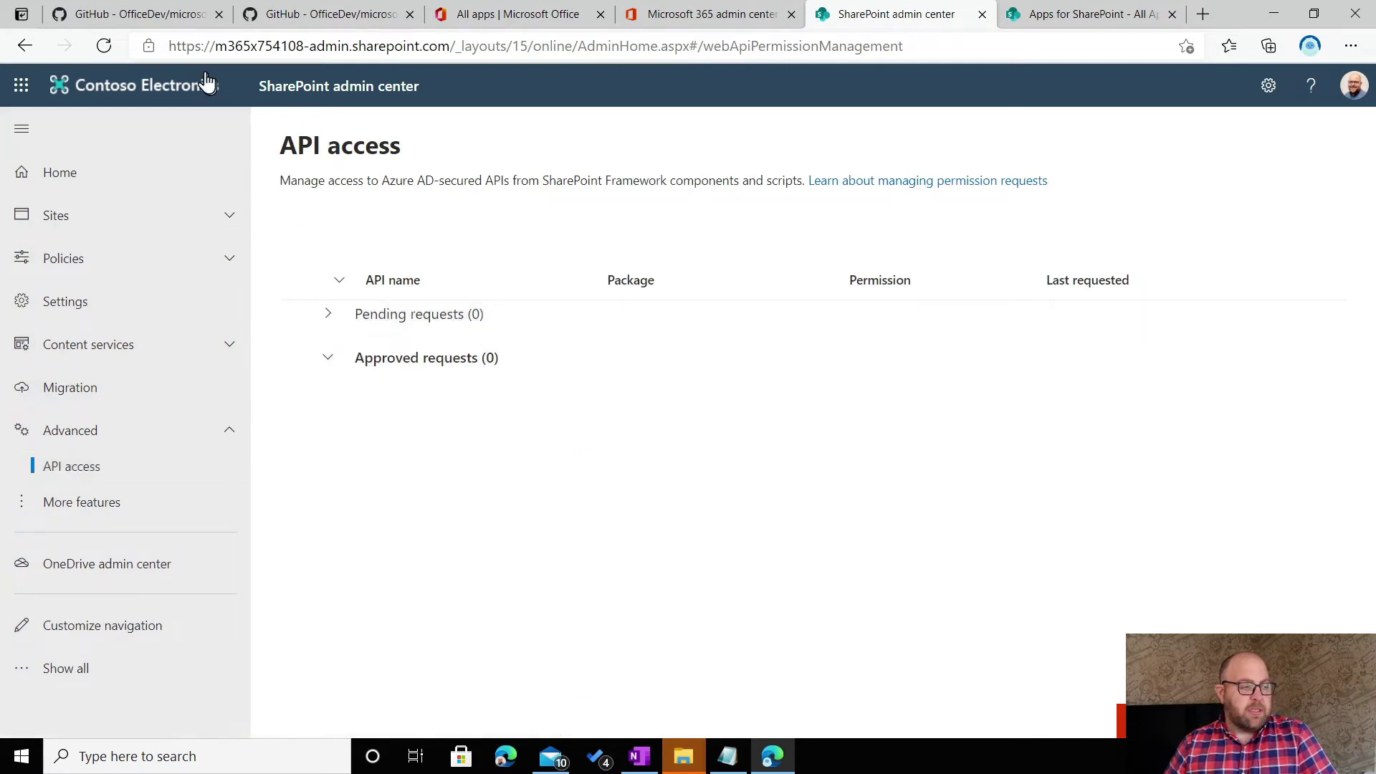
{"action": "left_click", "coordinate": [104, 48]}
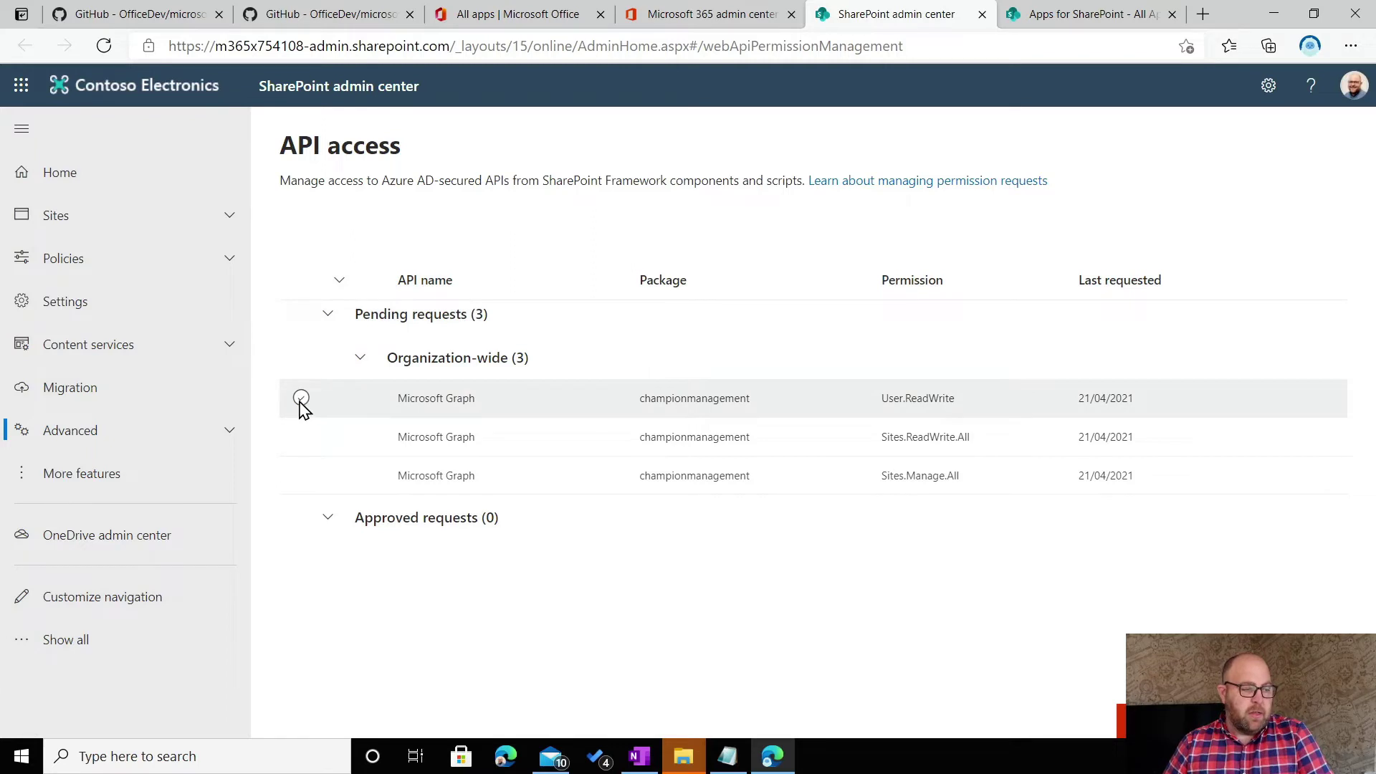
Approve the pending championmanagement requests for Microsoft Graph: User.ReadWrite, Sites.ReadWrite.All and Sites.Manage.All.
{"action": "left_click", "coordinate": [301, 398]}
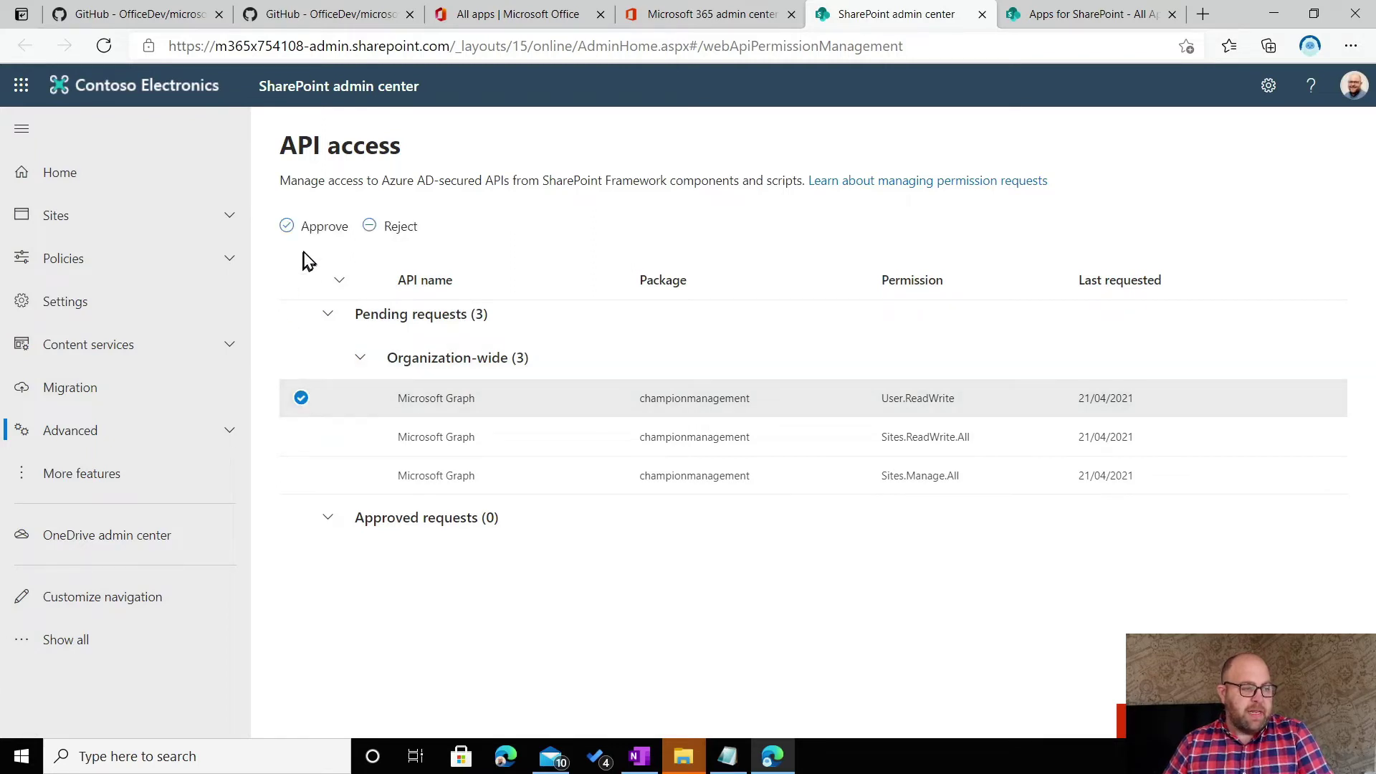
{"action": "left_click", "coordinate": [313, 228]}
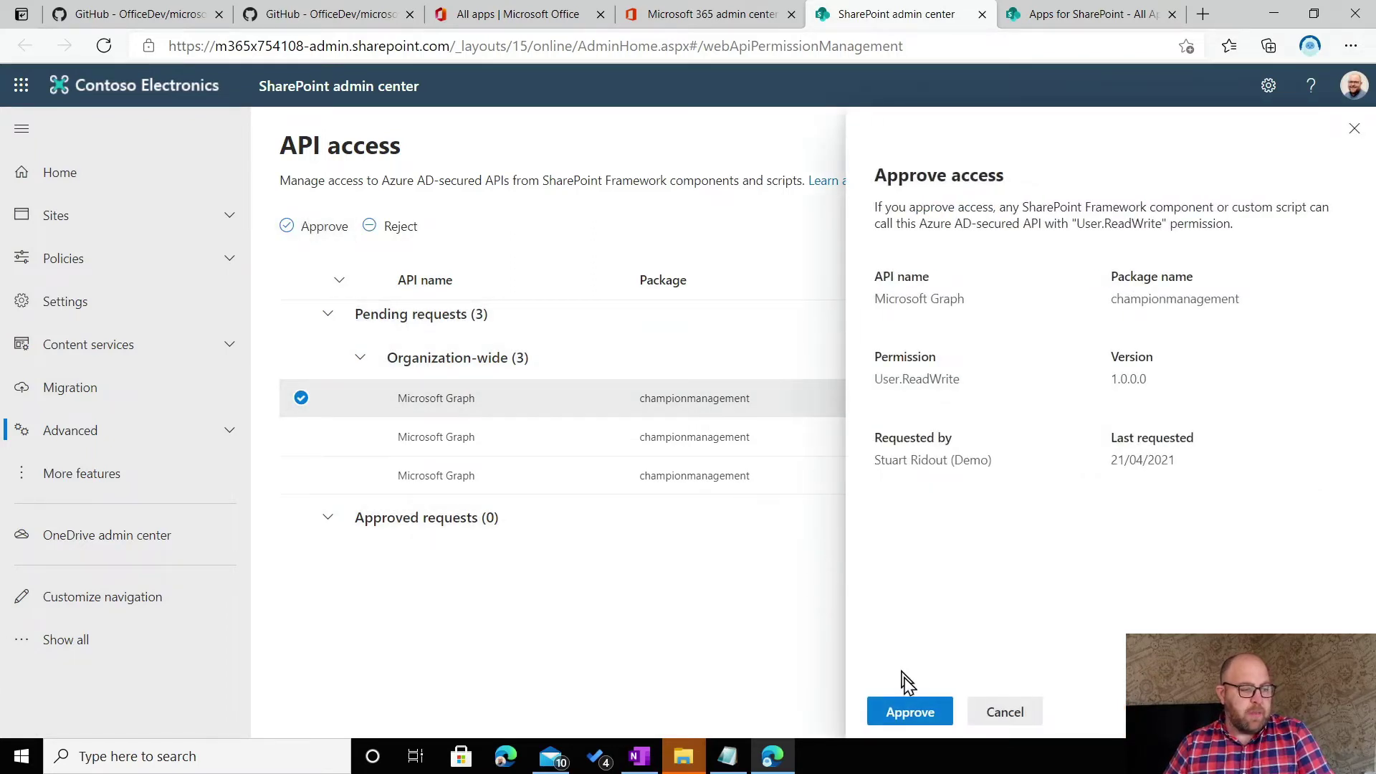
{"action": "left_click", "coordinate": [910, 713]}
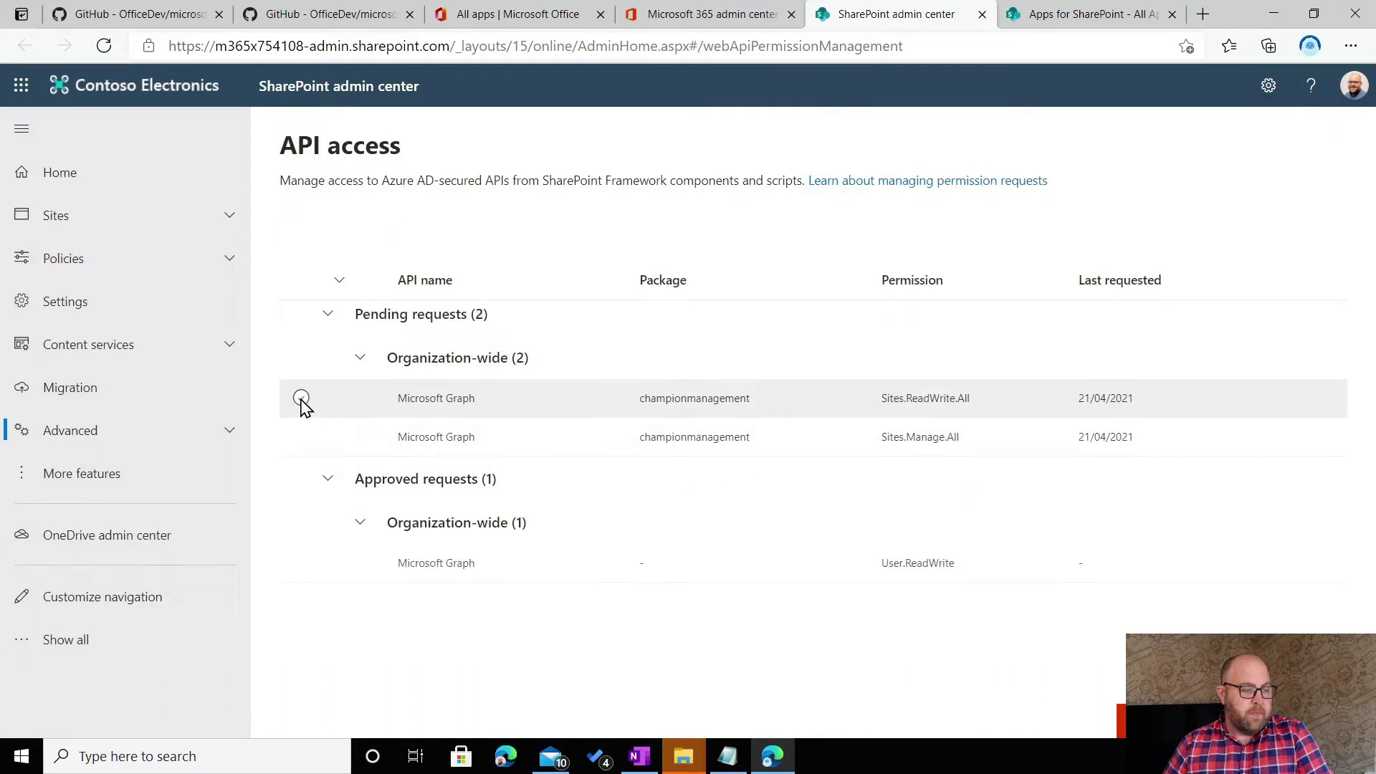
{"action": "left_click", "coordinate": [301, 399]}
{"action": "left_click", "coordinate": [316, 228]}
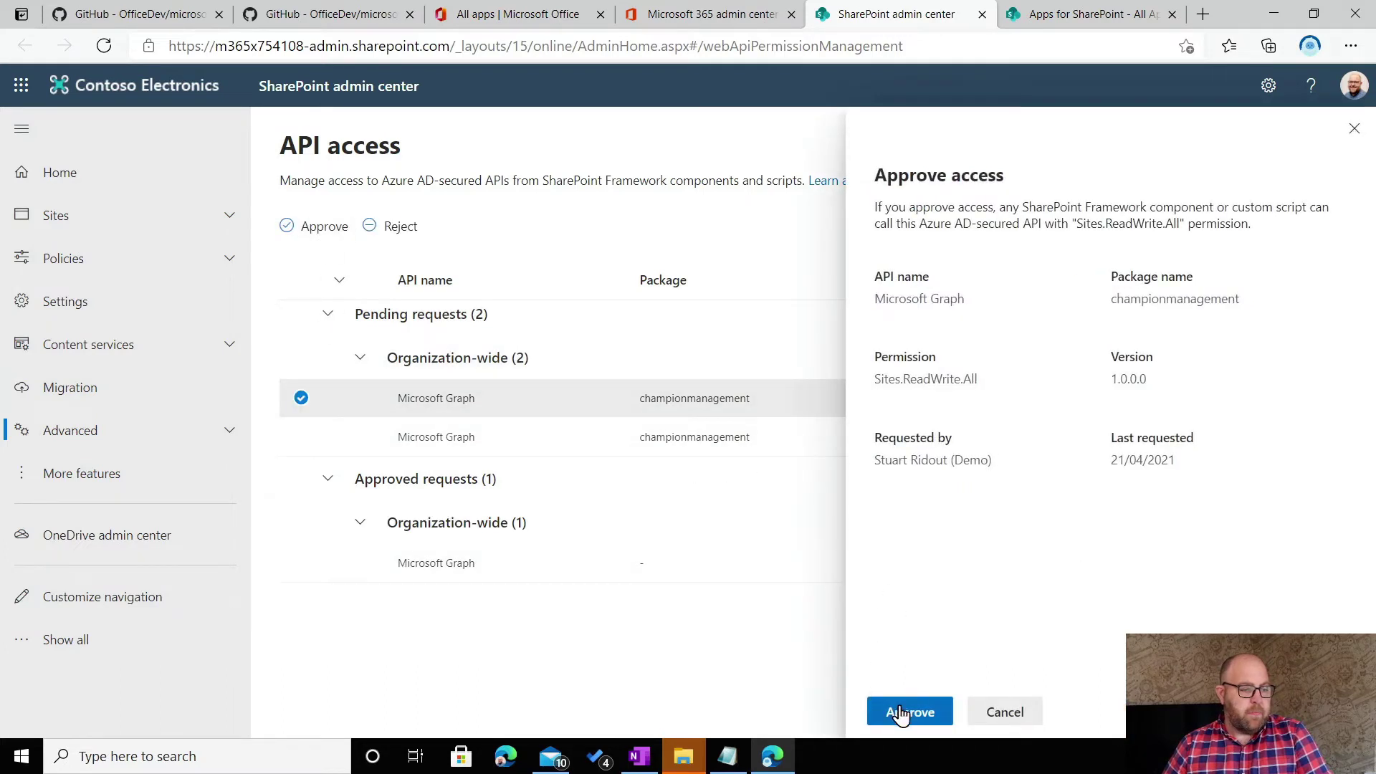
{"action": "left_click", "coordinate": [301, 398]}
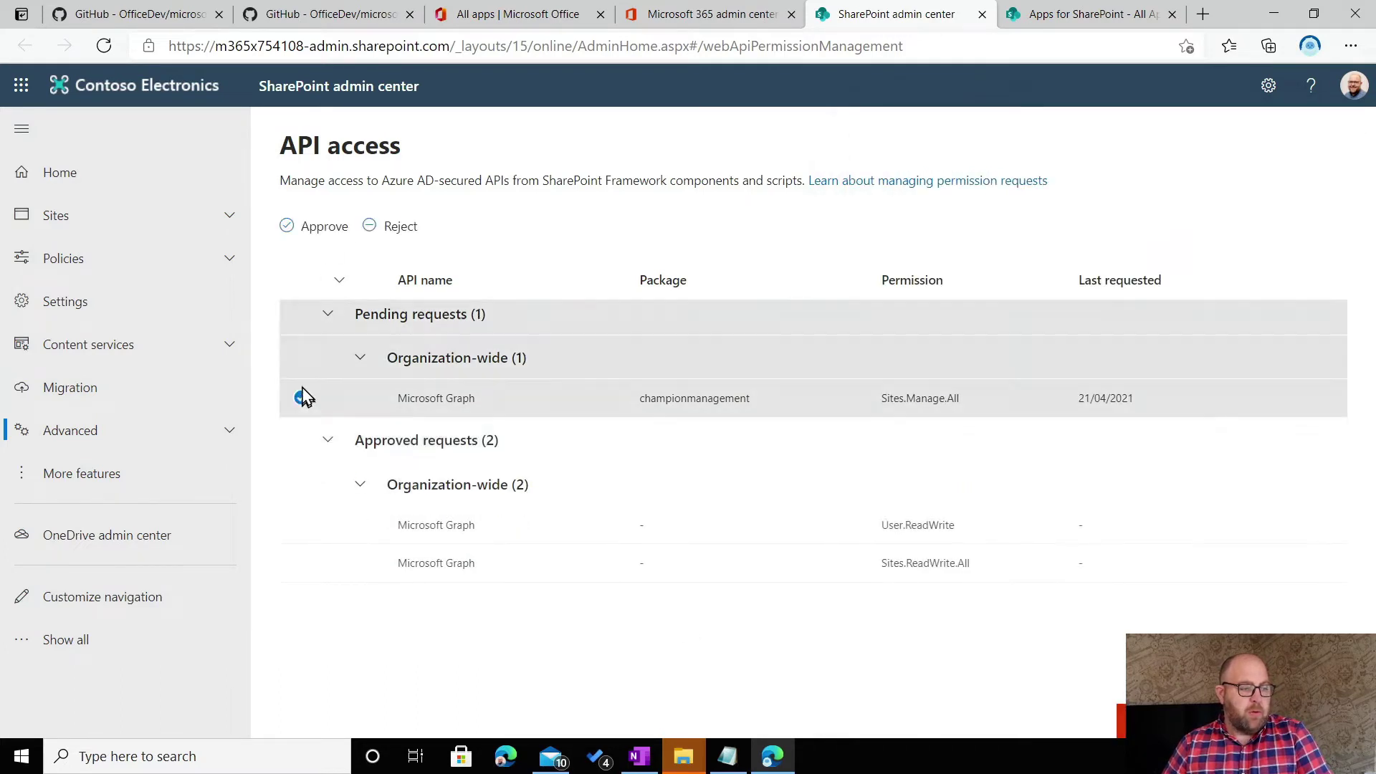
{"action": "left_click", "coordinate": [314, 227]}
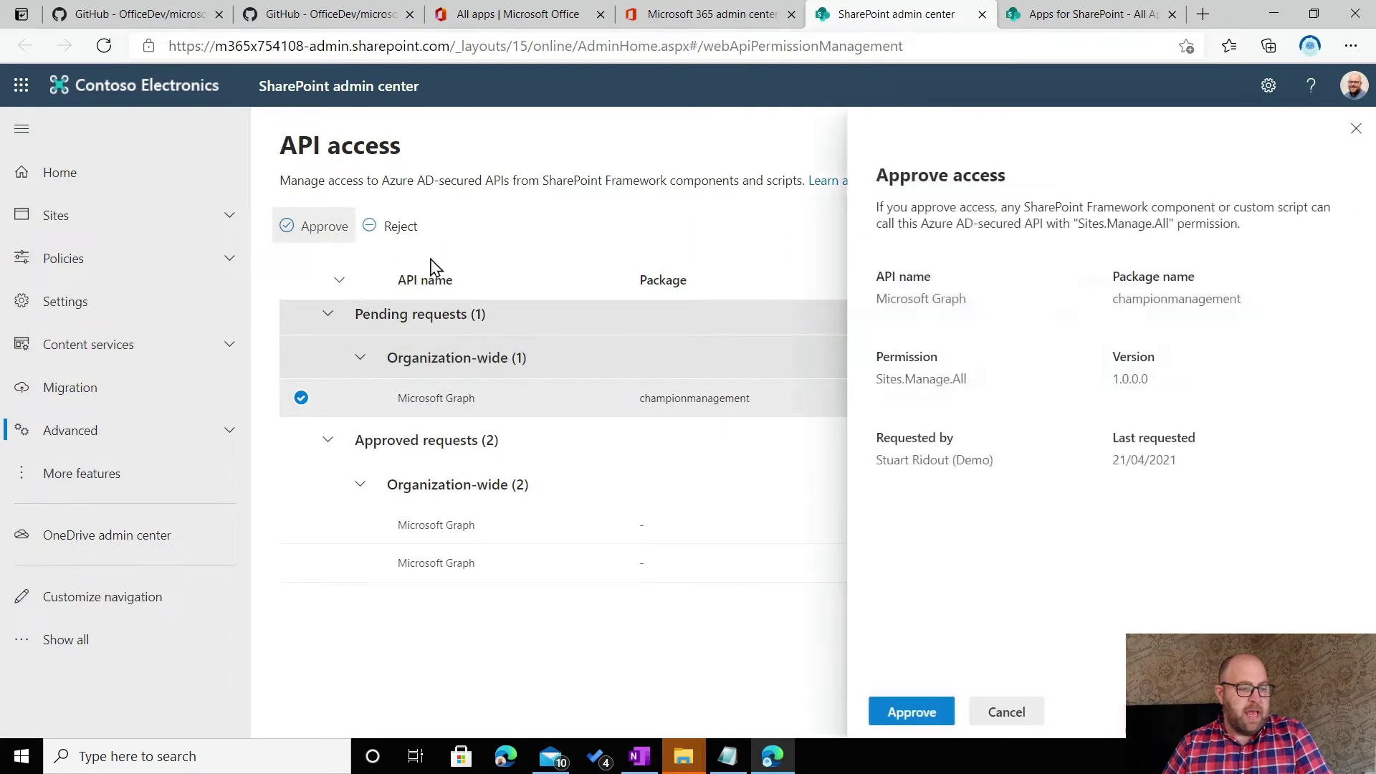
{"action": "left_click", "coordinate": [895, 713]}
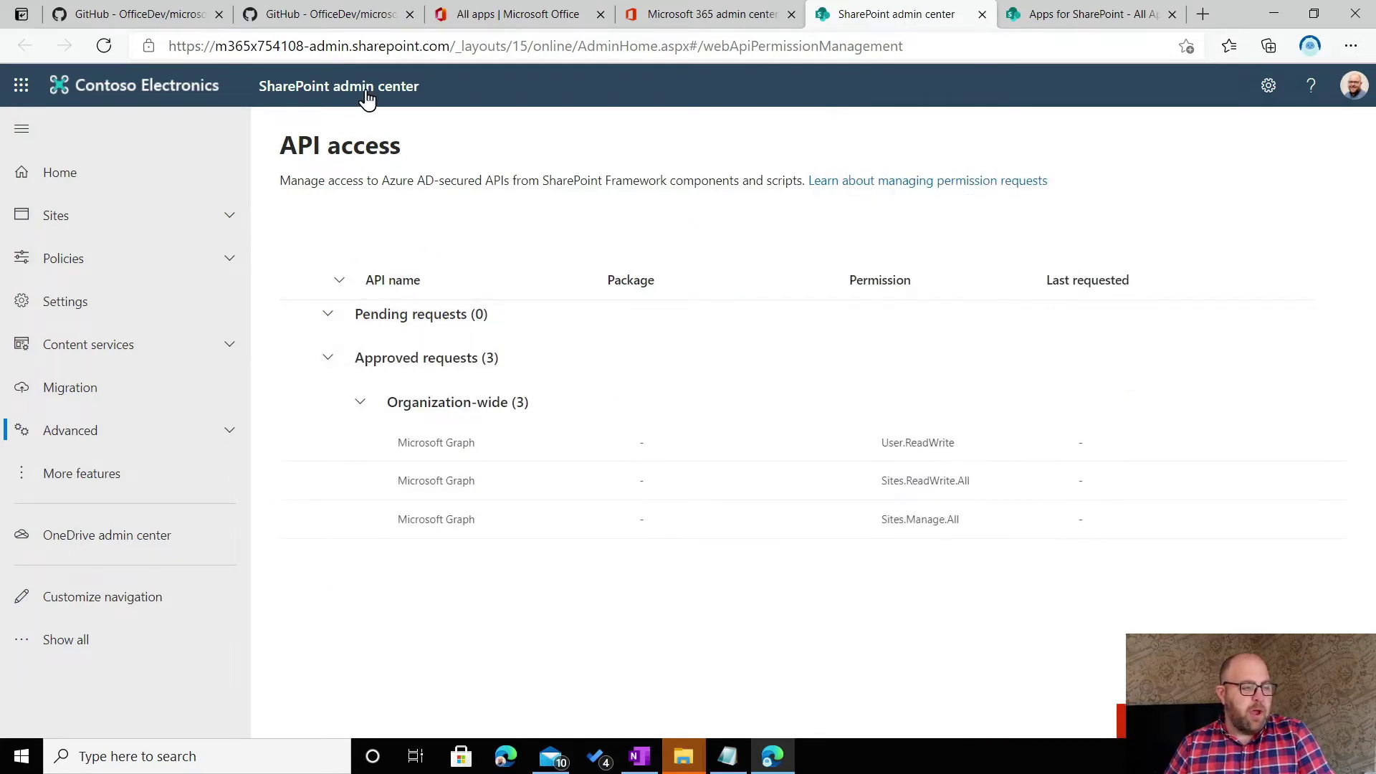
Follow README step 12 to select the championmanagement app in Apps for SharePoint and sync it to Teams.
{"action": "left_click", "coordinate": [129, 14]}
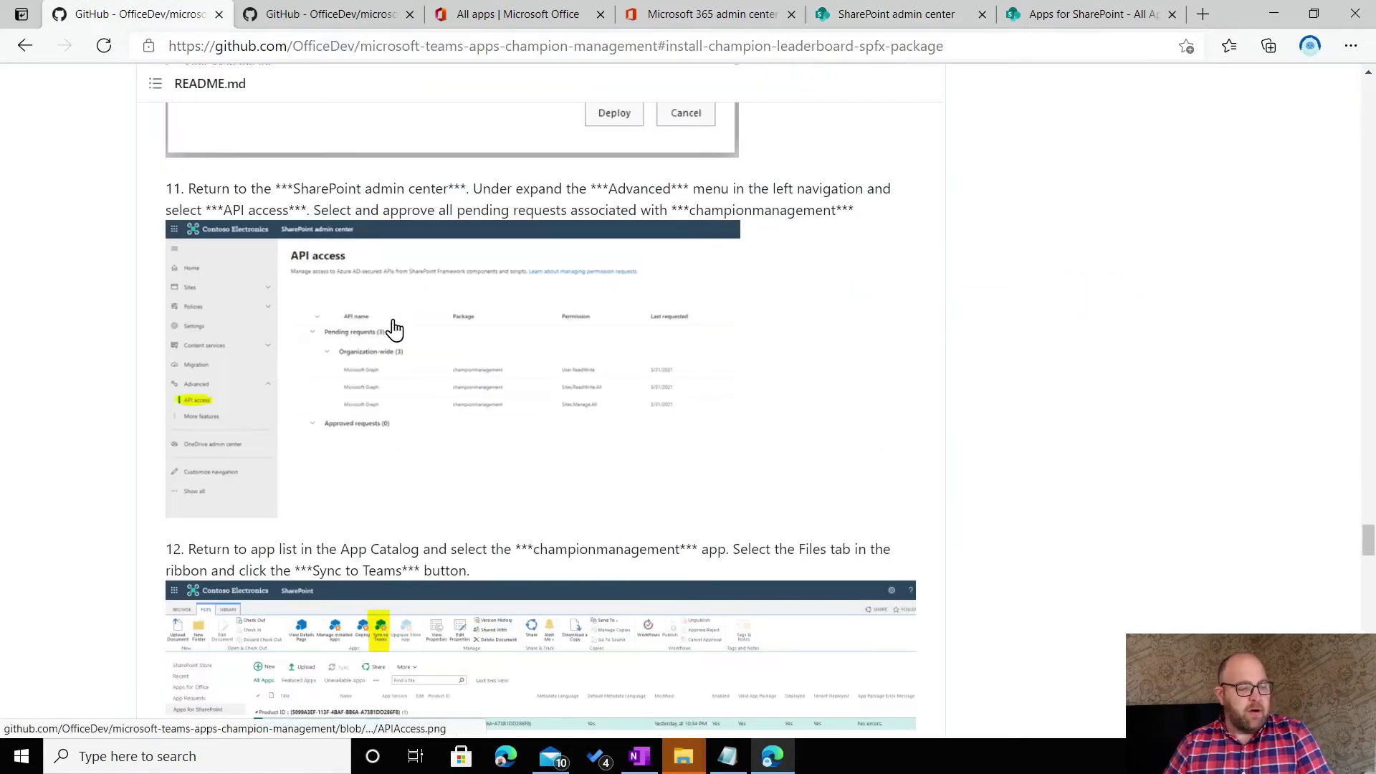
{"action": "scroll", "coordinate": [382, 337], "scroll_direction": "down", "scroll_amount": 4}
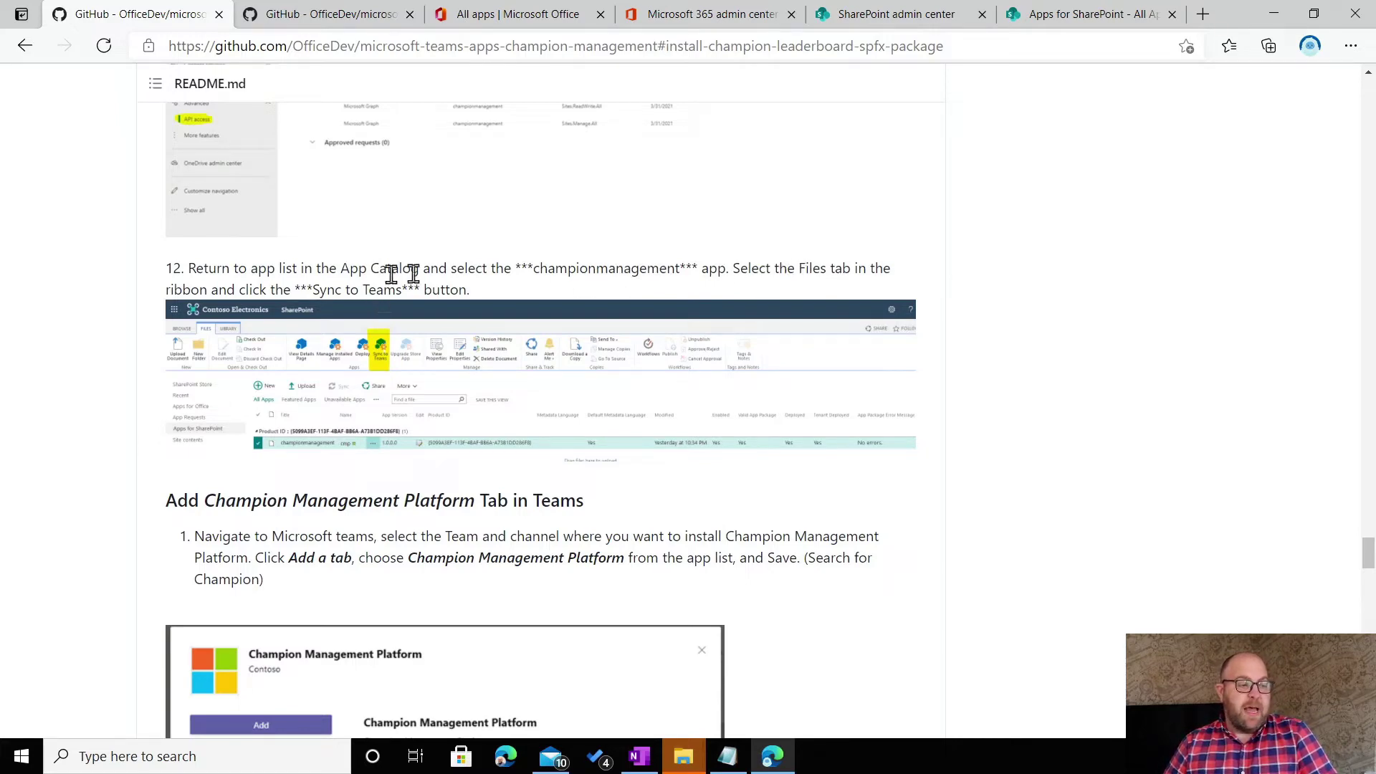
{"action": "left_click", "coordinate": [1068, 17]}
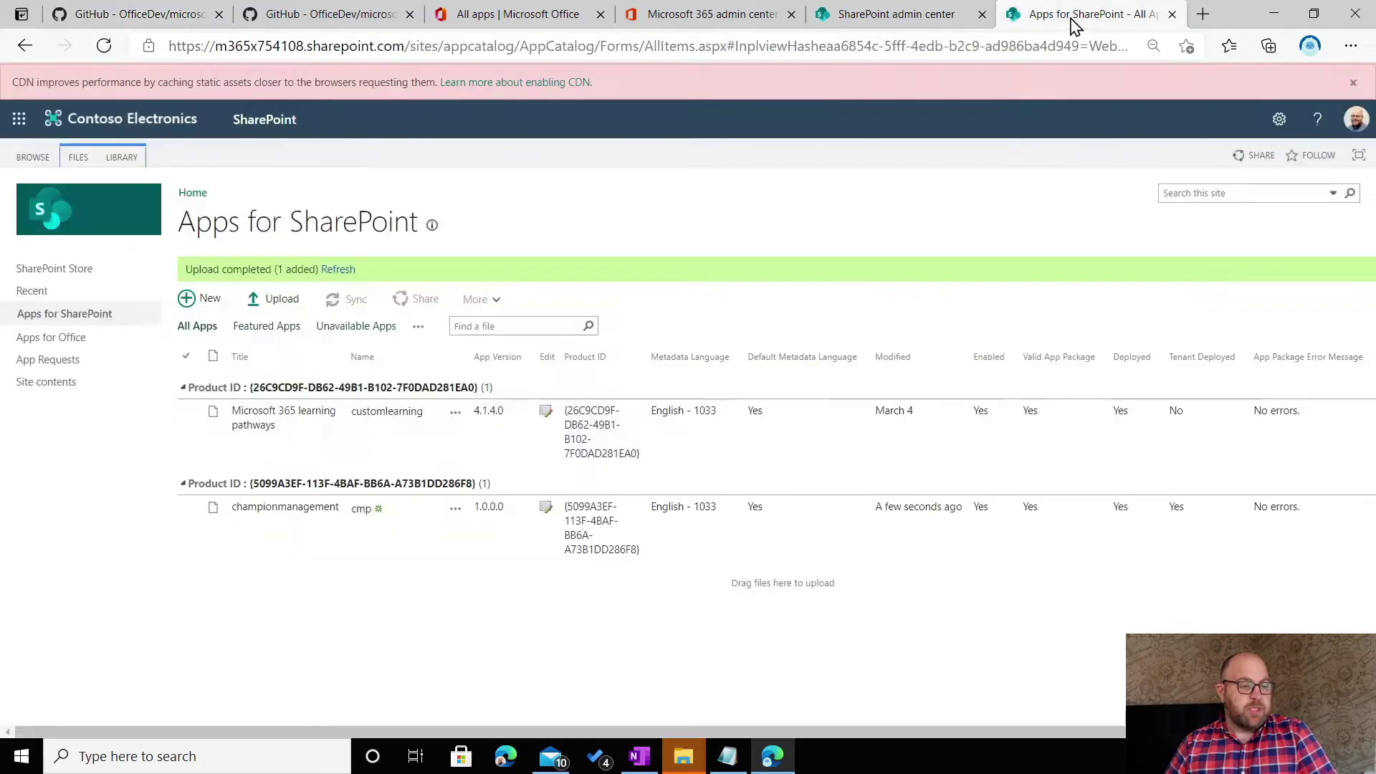
{"action": "left_click", "coordinate": [188, 530]}
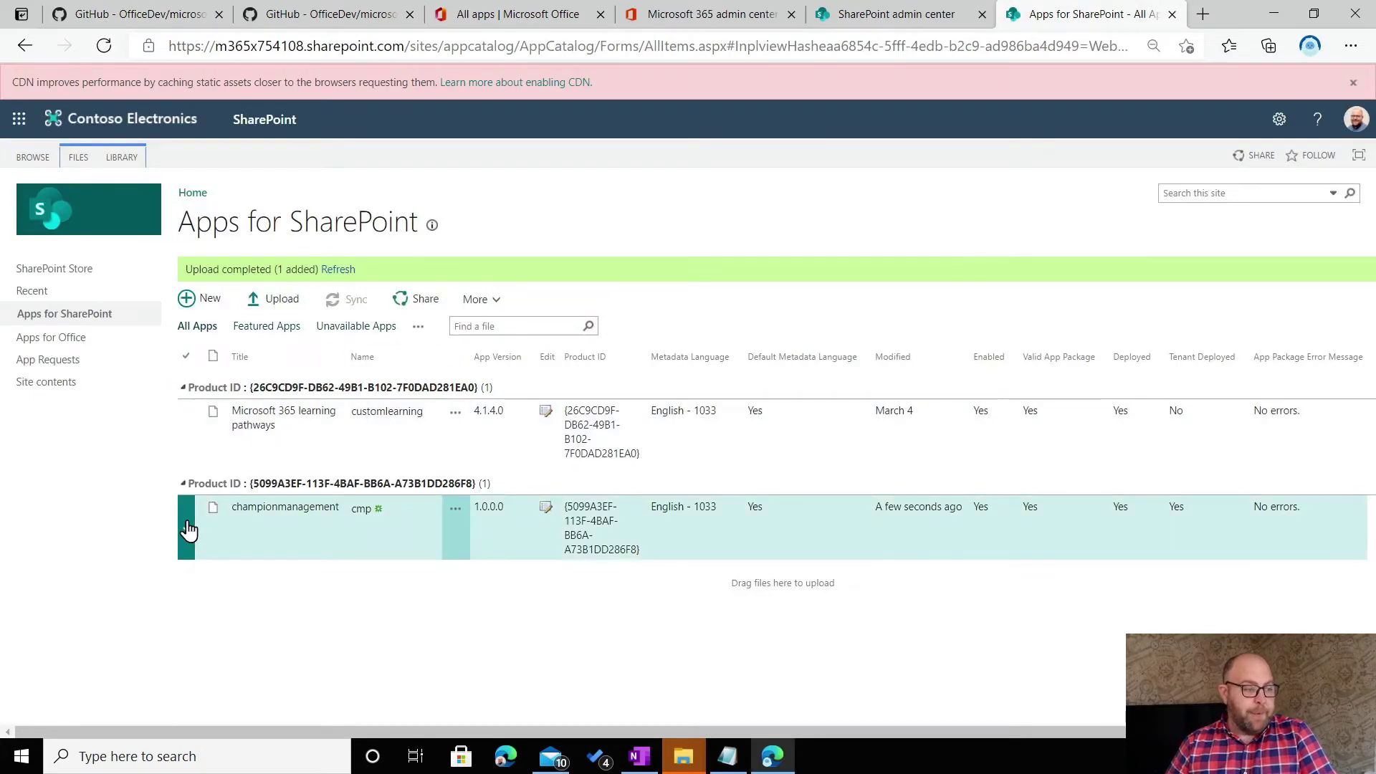
{"action": "left_click", "coordinate": [79, 157]}
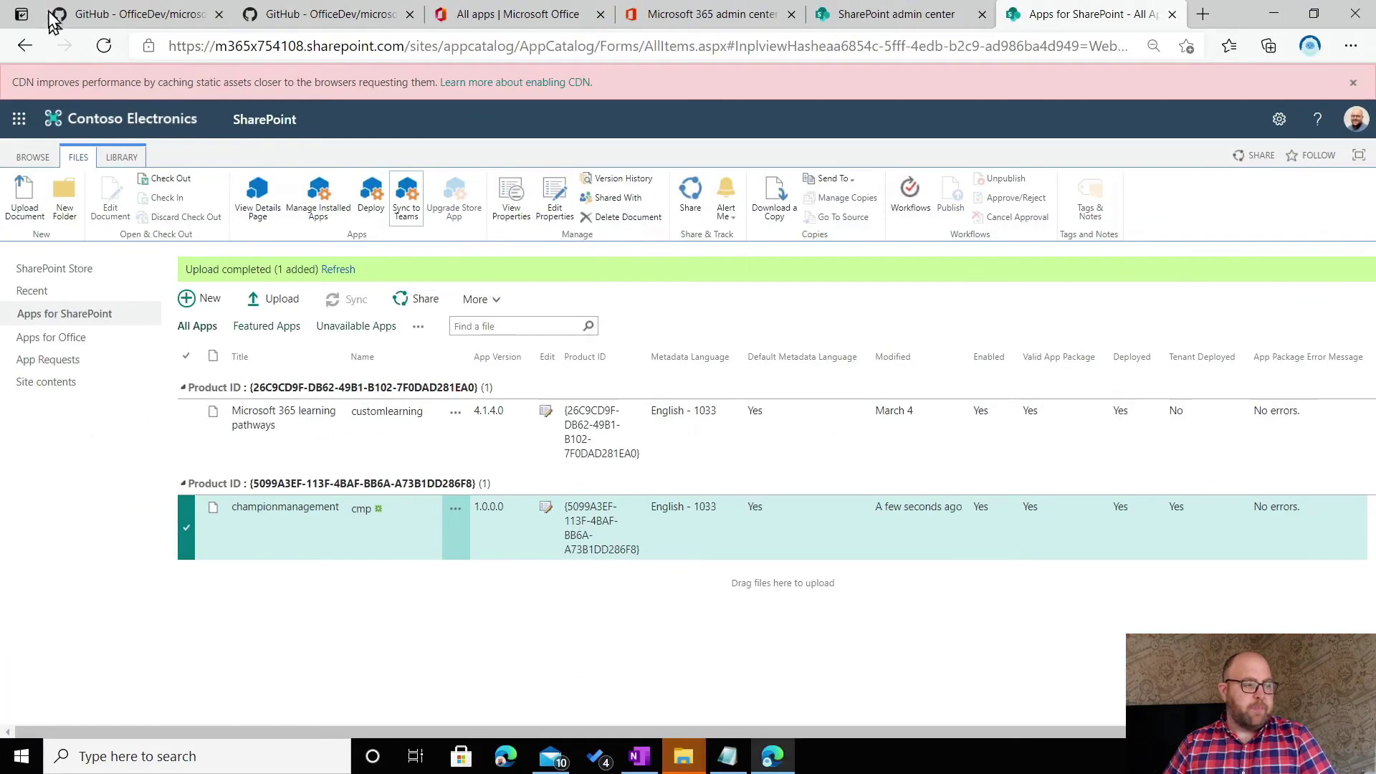
Read the README section on adding the Champion Management Platform tab in Teams.
{"action": "left_click", "coordinate": [104, 15]}
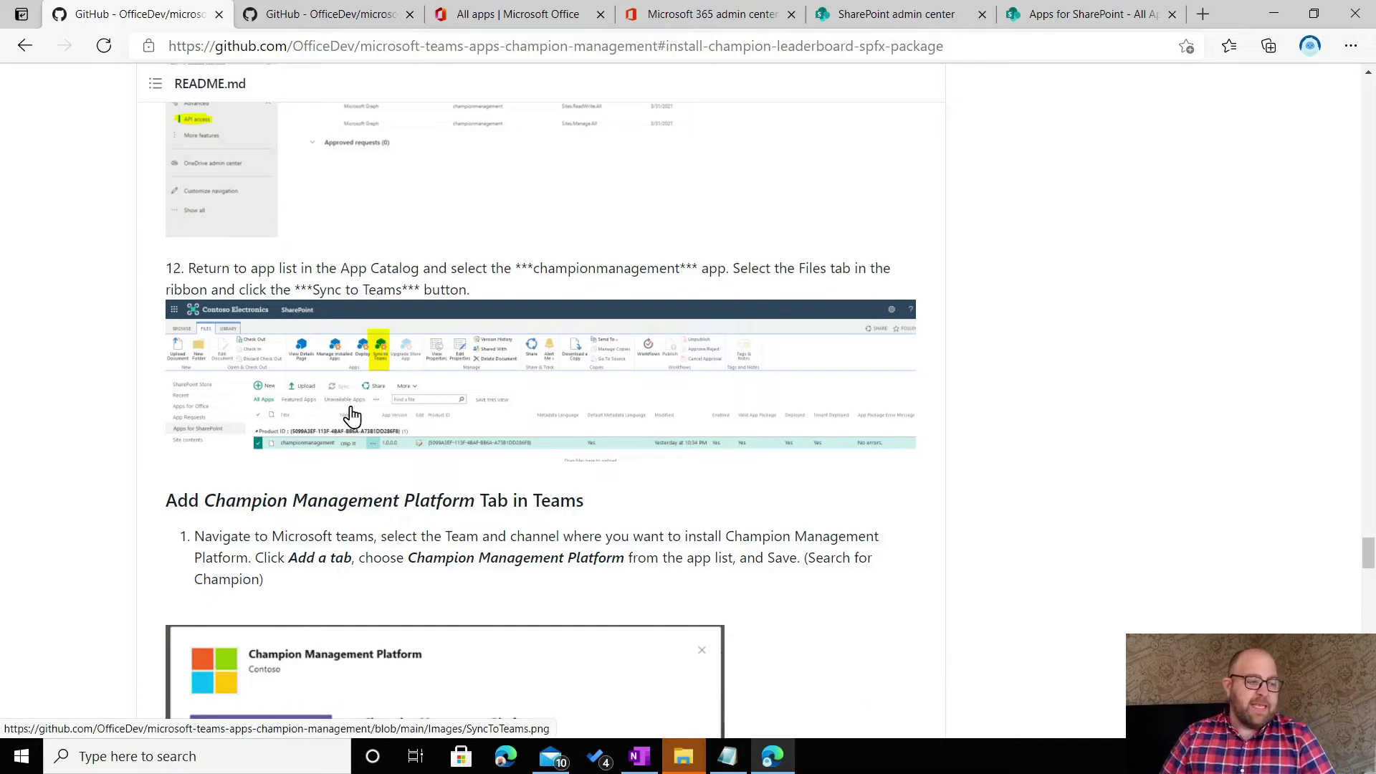
{"action": "scroll", "coordinate": [351, 416], "scroll_direction": "down", "scroll_amount": 3}
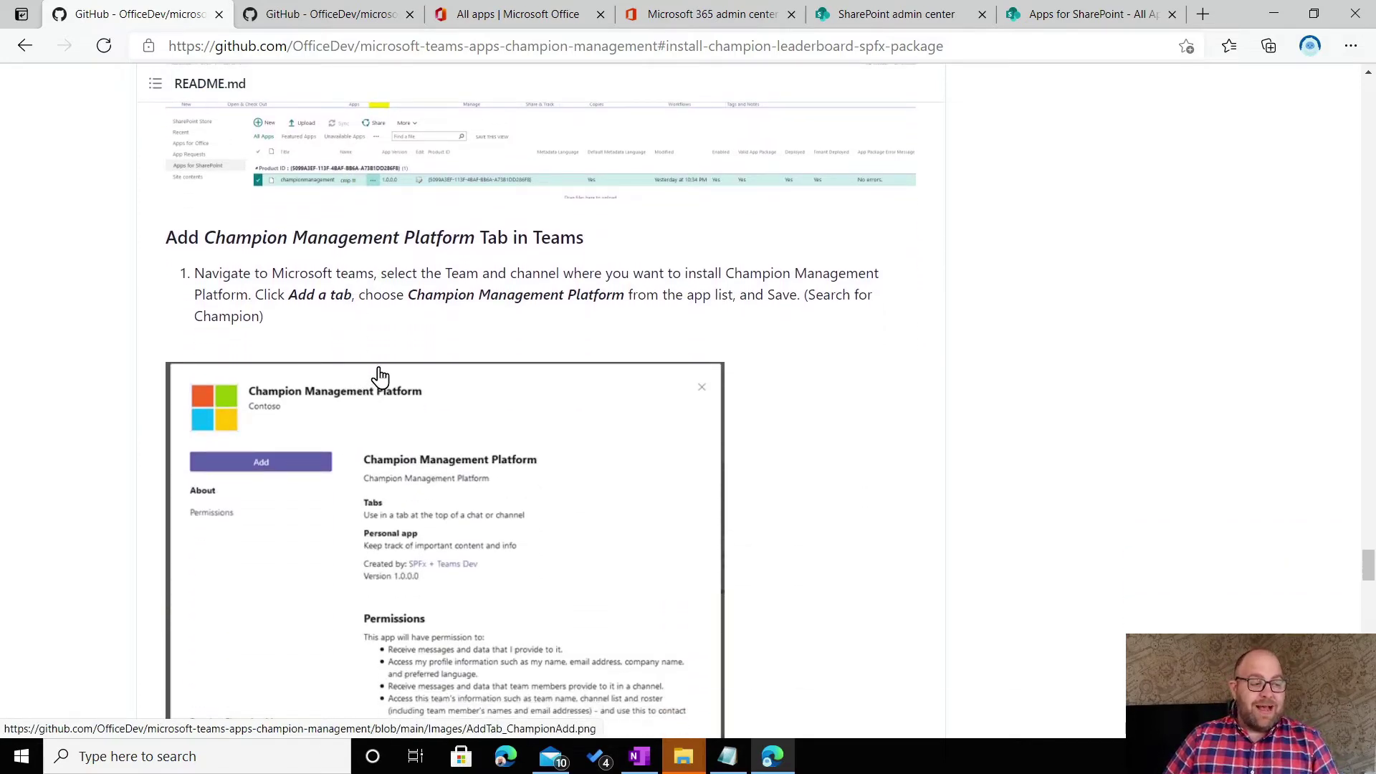
{"action": "scroll", "coordinate": [381, 368], "scroll_direction": "down", "scroll_amount": 1}
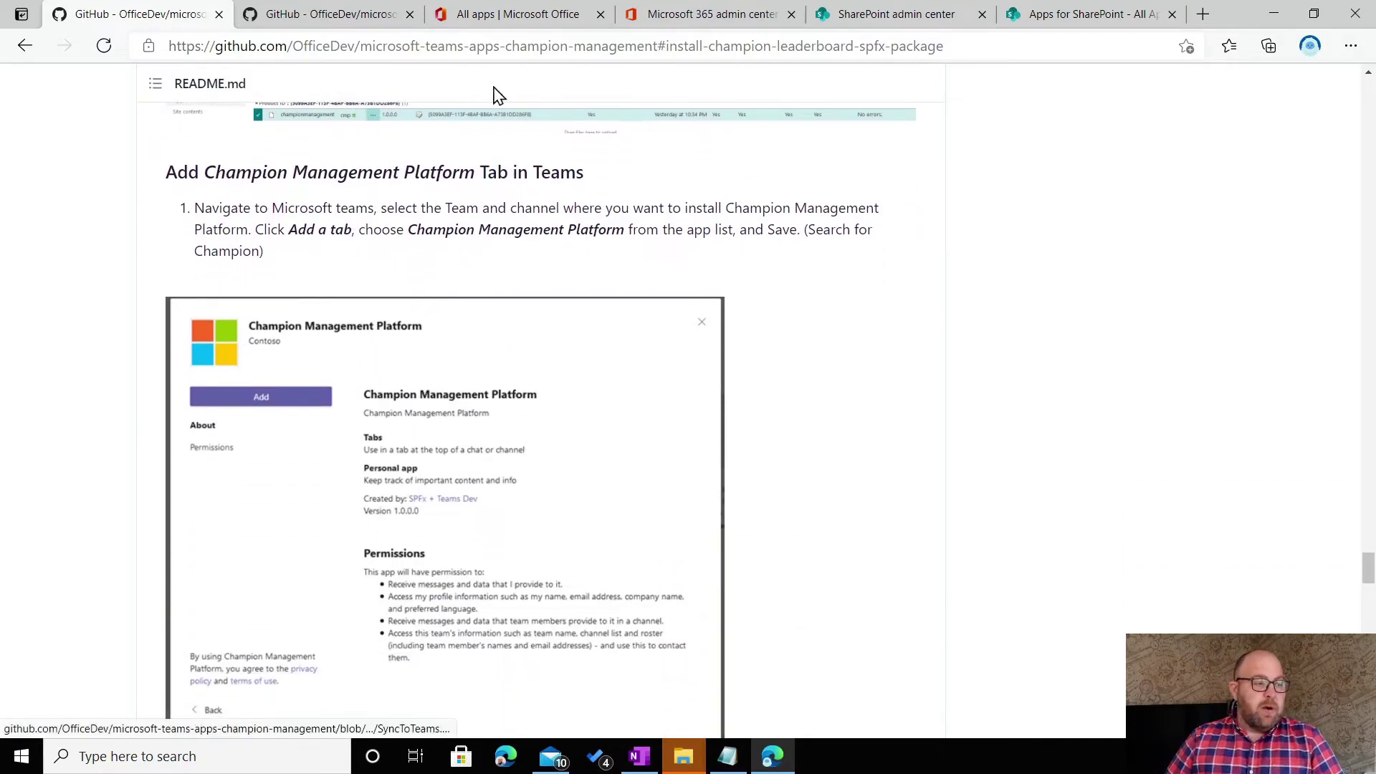
Open Microsoft Teams from the Office 365 apps and create a public team from scratch named Champions, without adding members.
{"action": "left_click", "coordinate": [521, 14]}
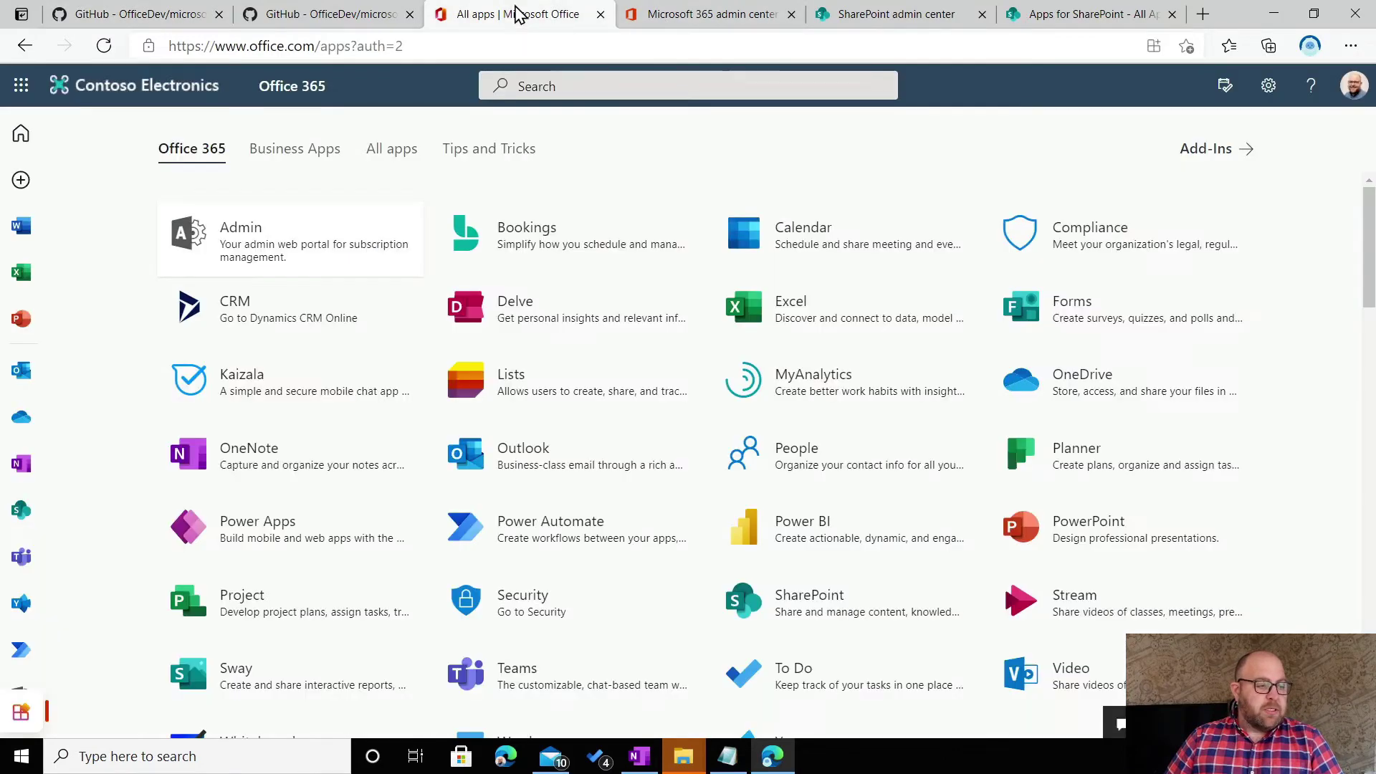
{"action": "left_click", "coordinate": [516, 669]}
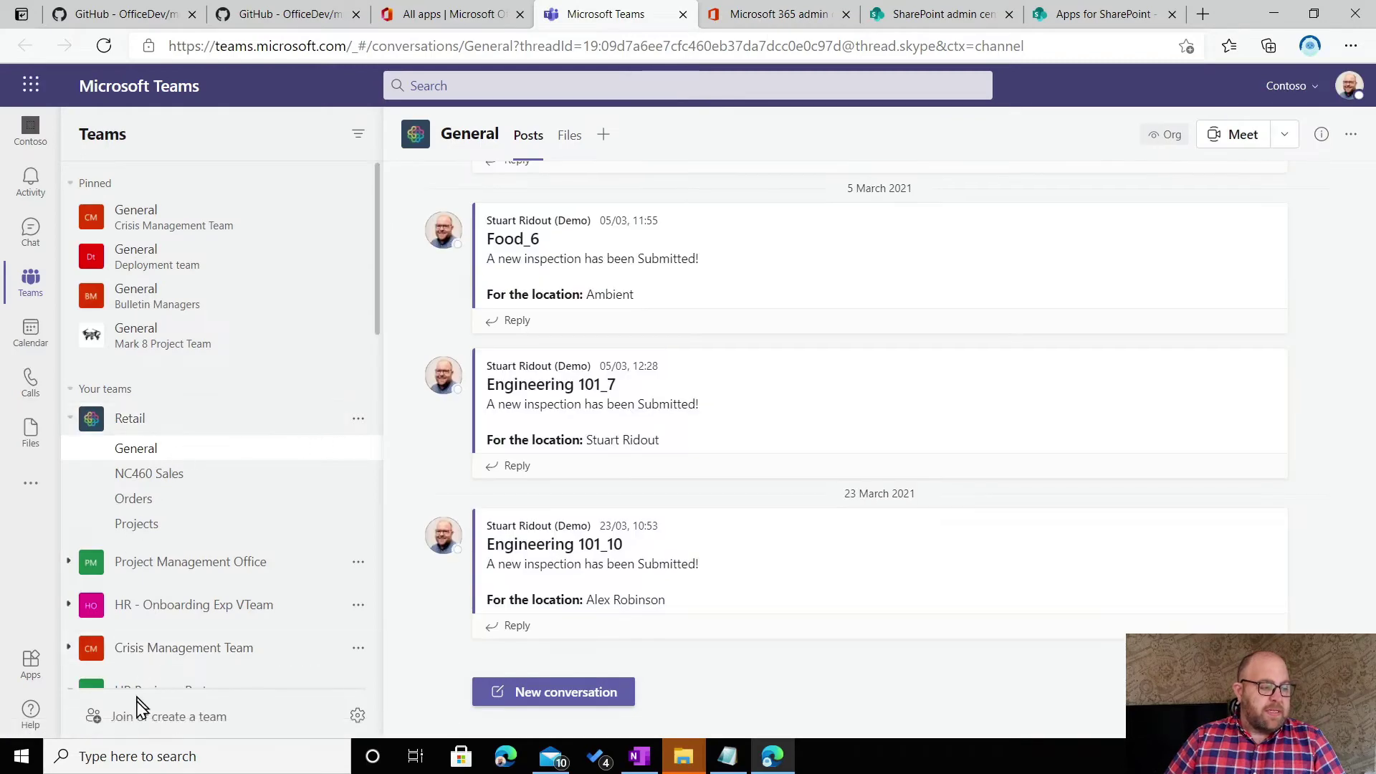
{"action": "left_click", "coordinate": [145, 727]}
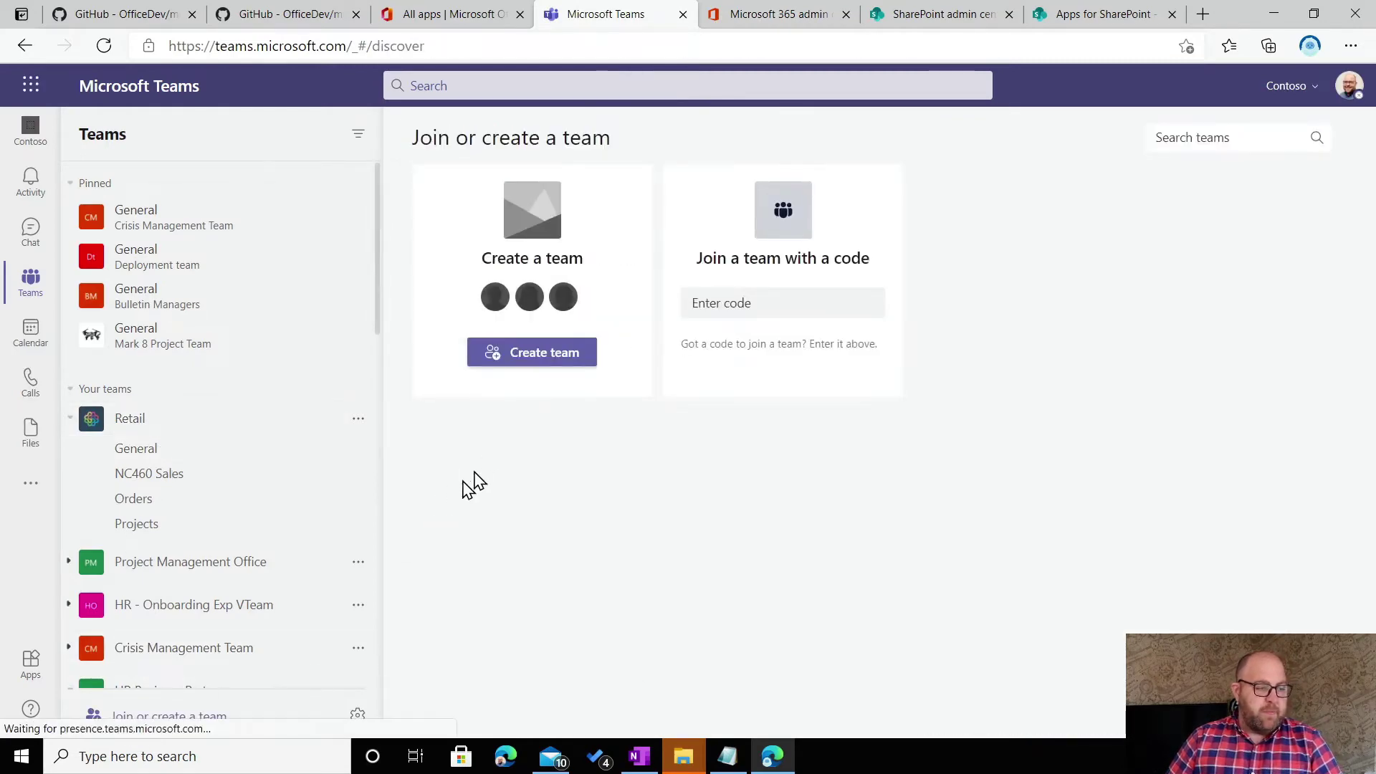
{"action": "left_click", "coordinate": [532, 356]}
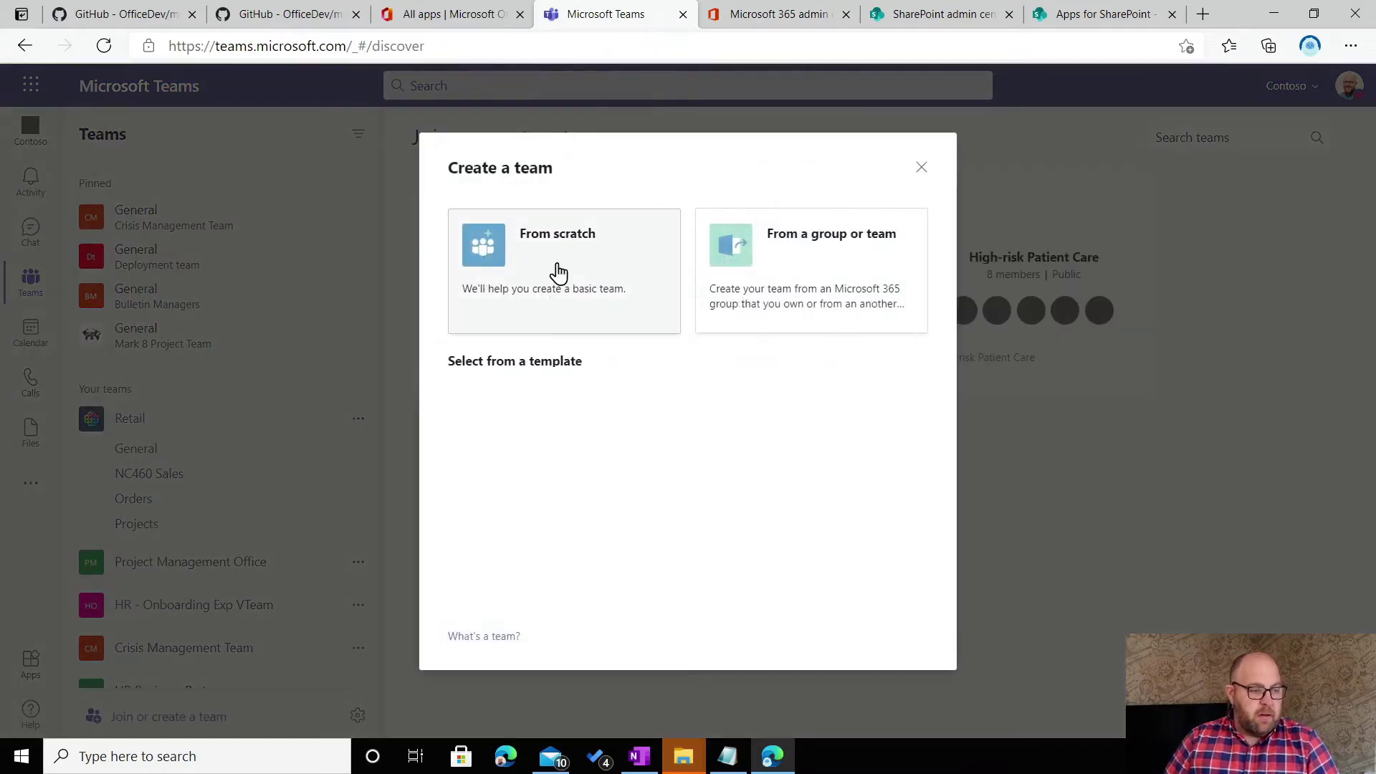
{"action": "left_click", "coordinate": [557, 283]}
{"action": "left_click", "coordinate": [523, 322]}
{"action": "type", "text": "Champions"}
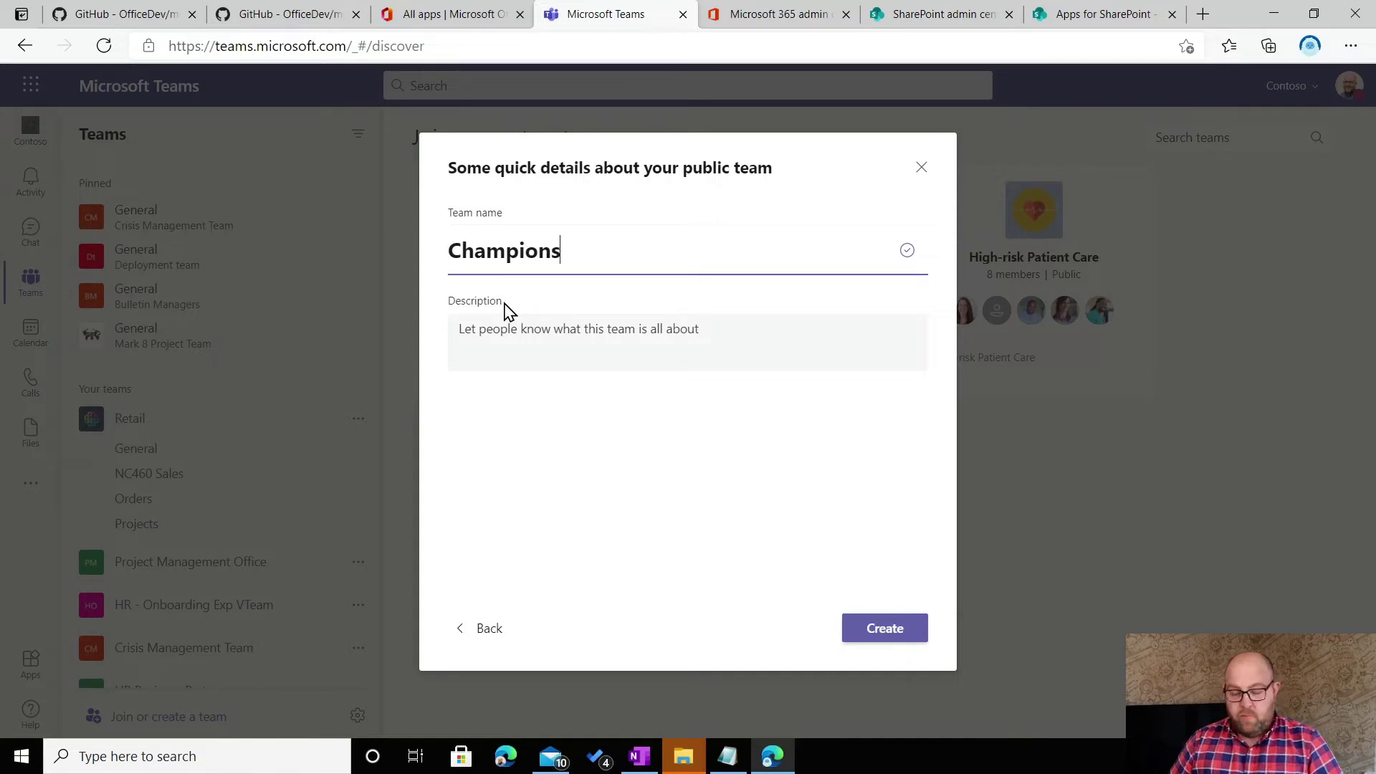
{"action": "left_click", "coordinate": [841, 626]}
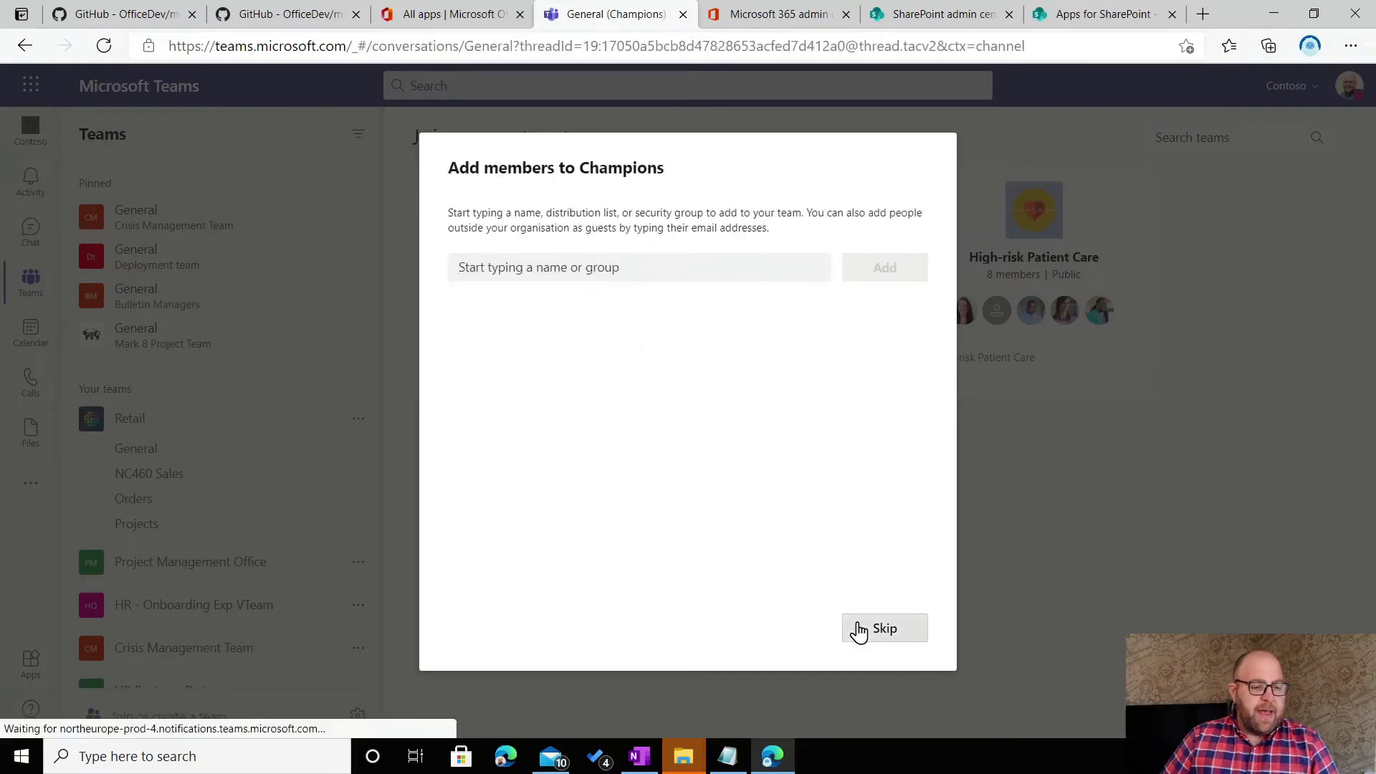
{"action": "left_click", "coordinate": [883, 628]}
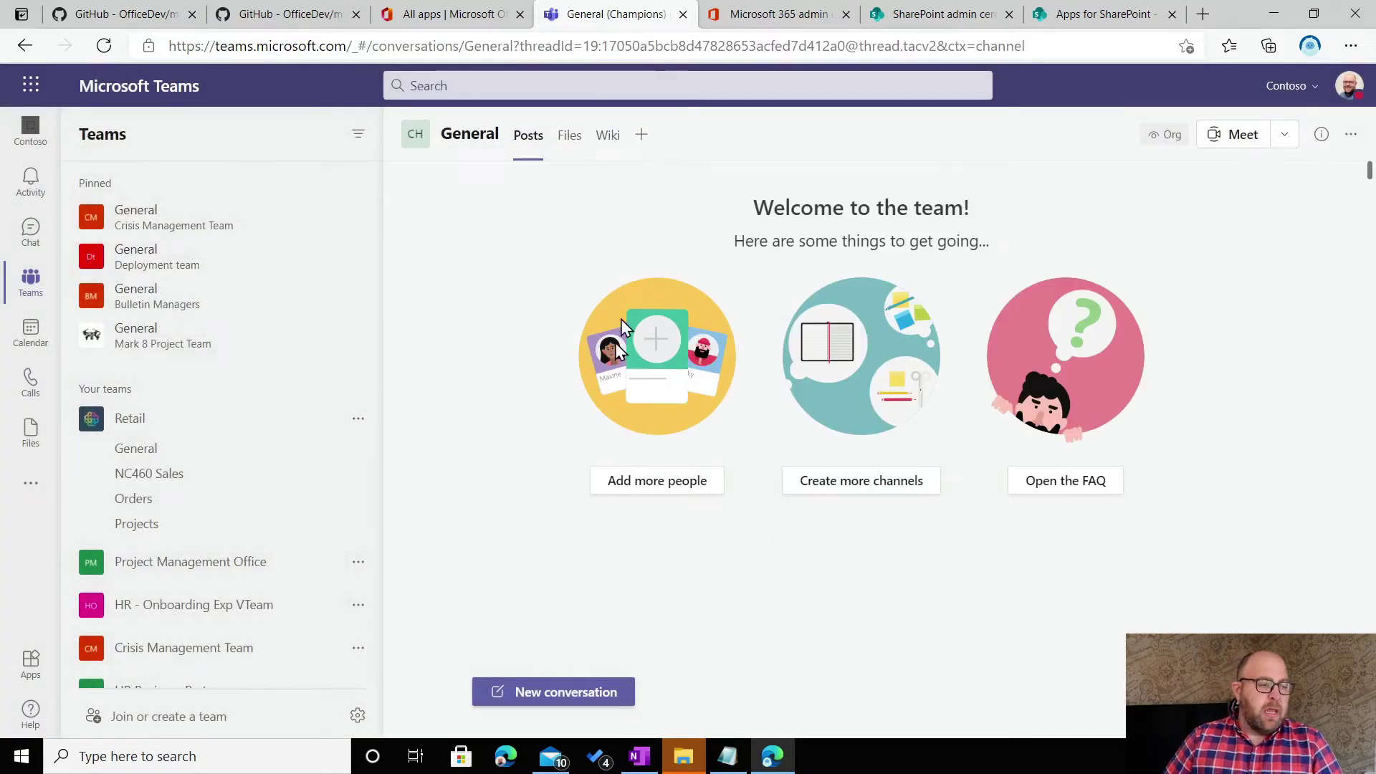
Add the Champion Management Platform app as a tab in the Champions team's General channel, without posting to the channel about it.
{"action": "left_click", "coordinate": [640, 137]}
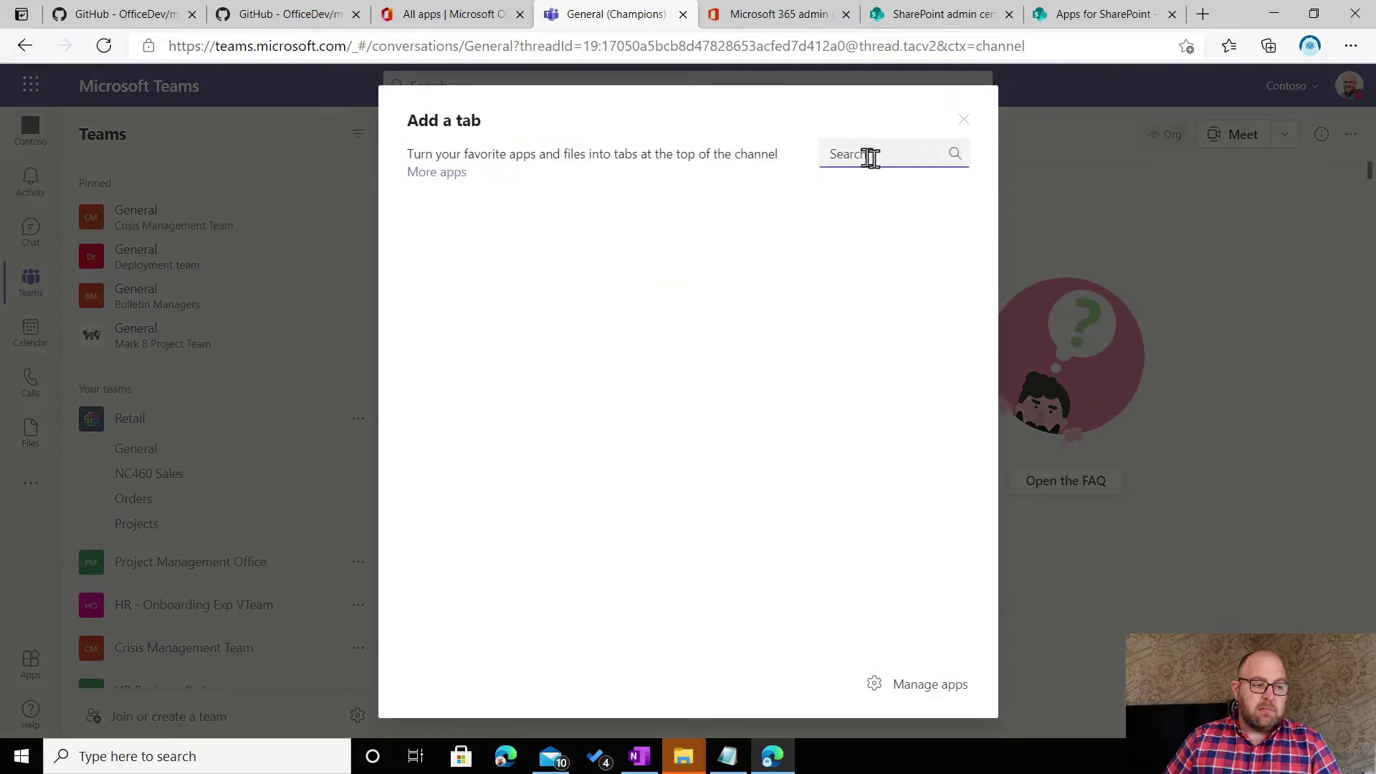
{"action": "type", "text": "cham["}
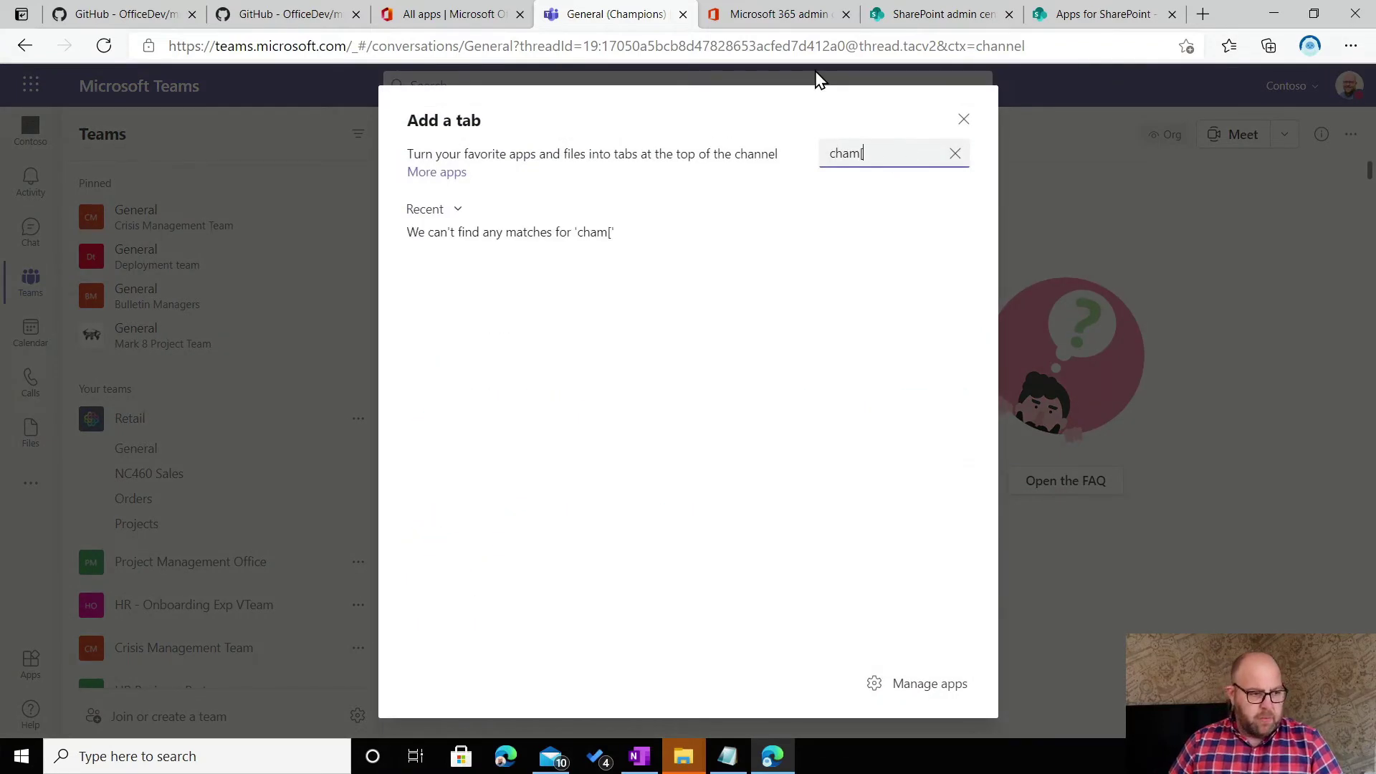
{"action": "key", "text": "BackSpace"}
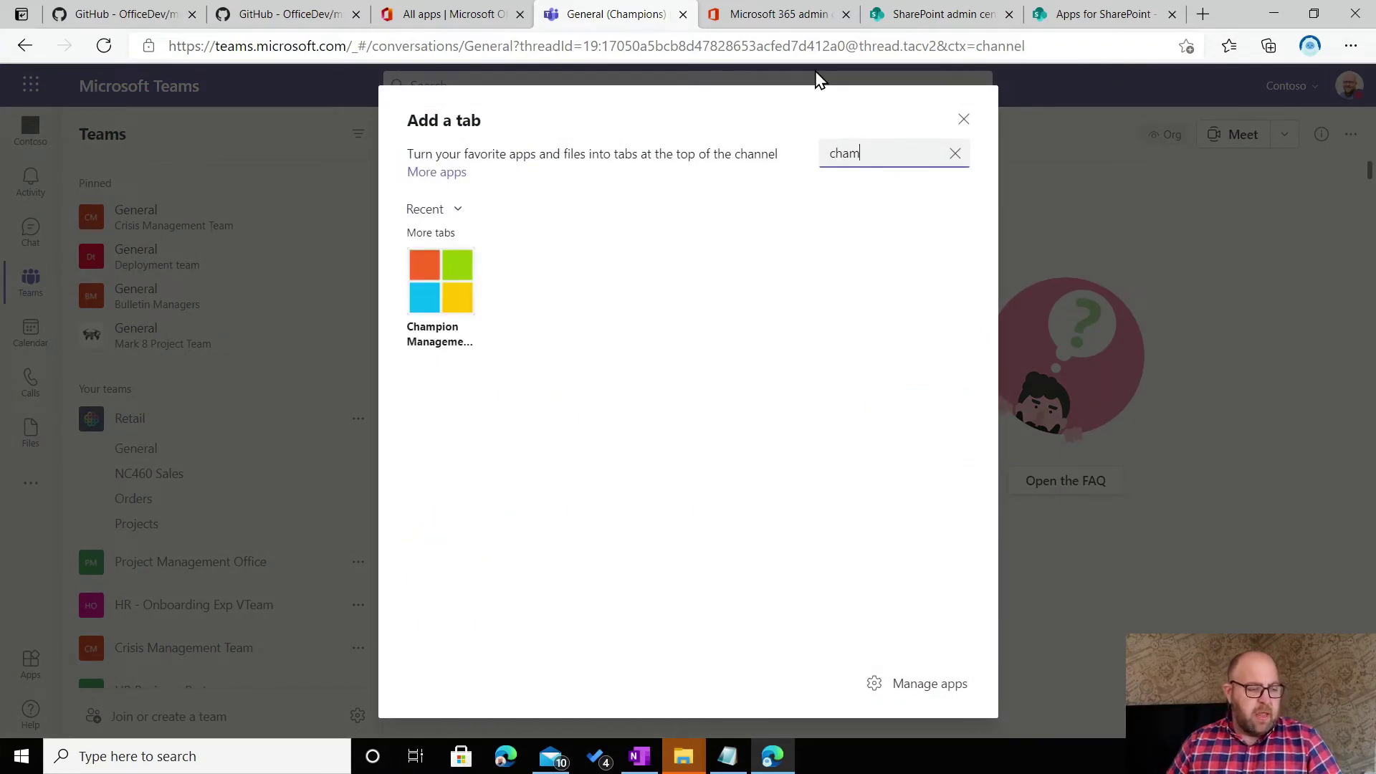
{"action": "left_click", "coordinate": [439, 309]}
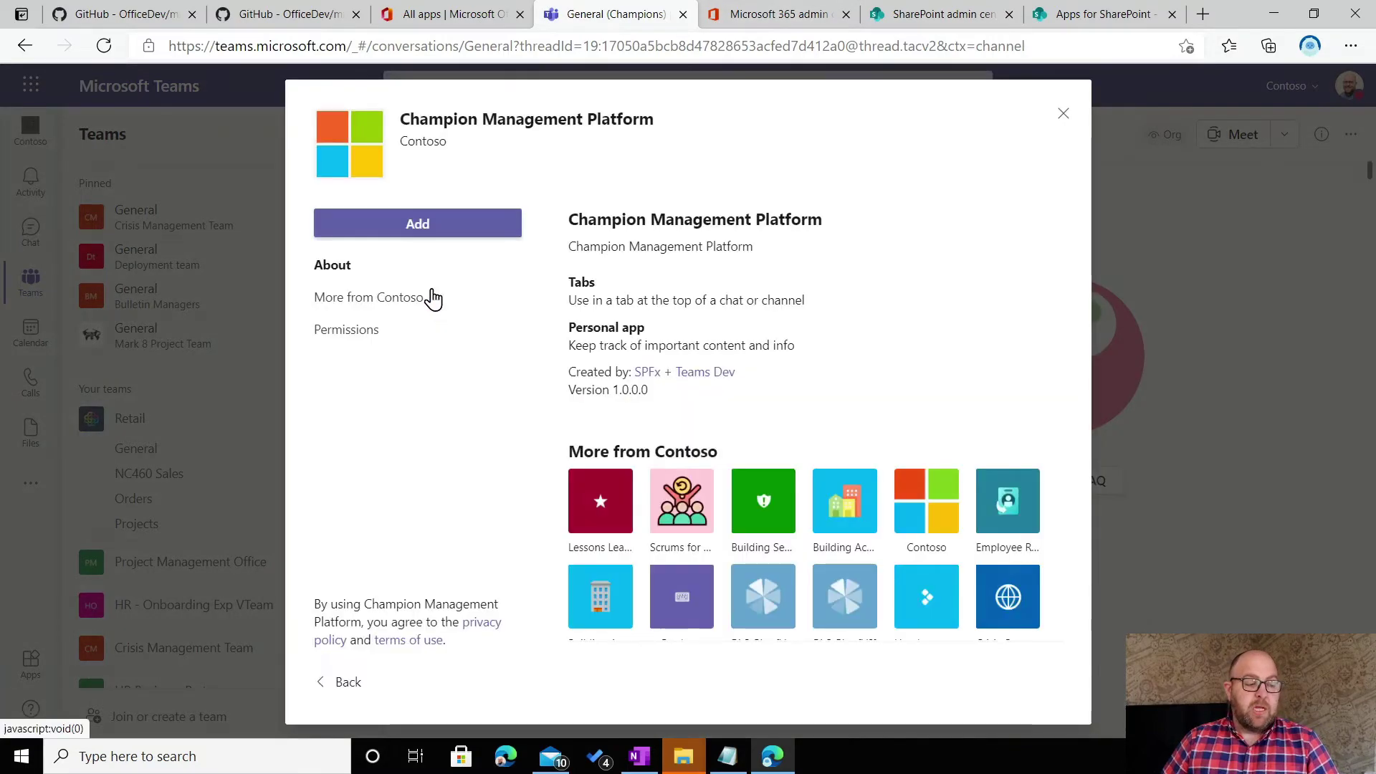
{"action": "left_click", "coordinate": [430, 229]}
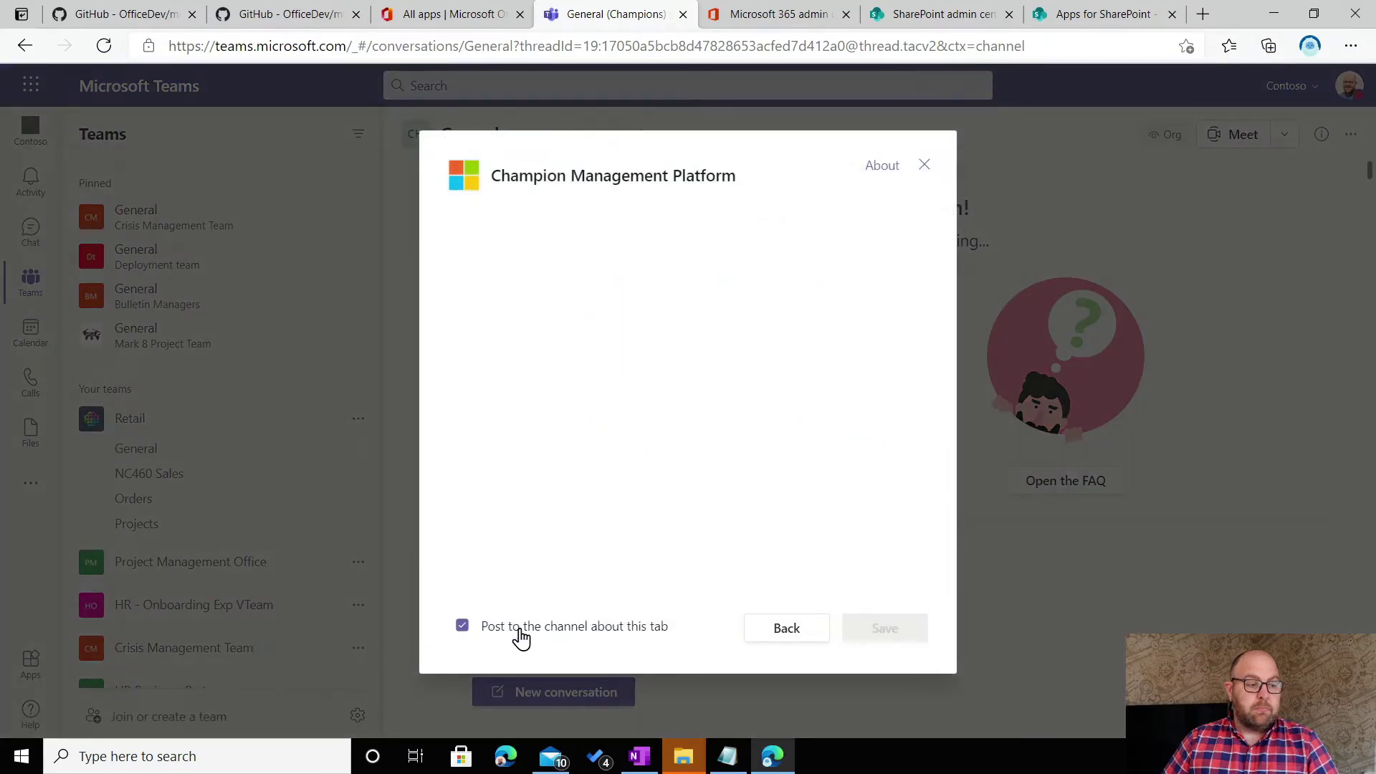
{"action": "left_click", "coordinate": [518, 630]}
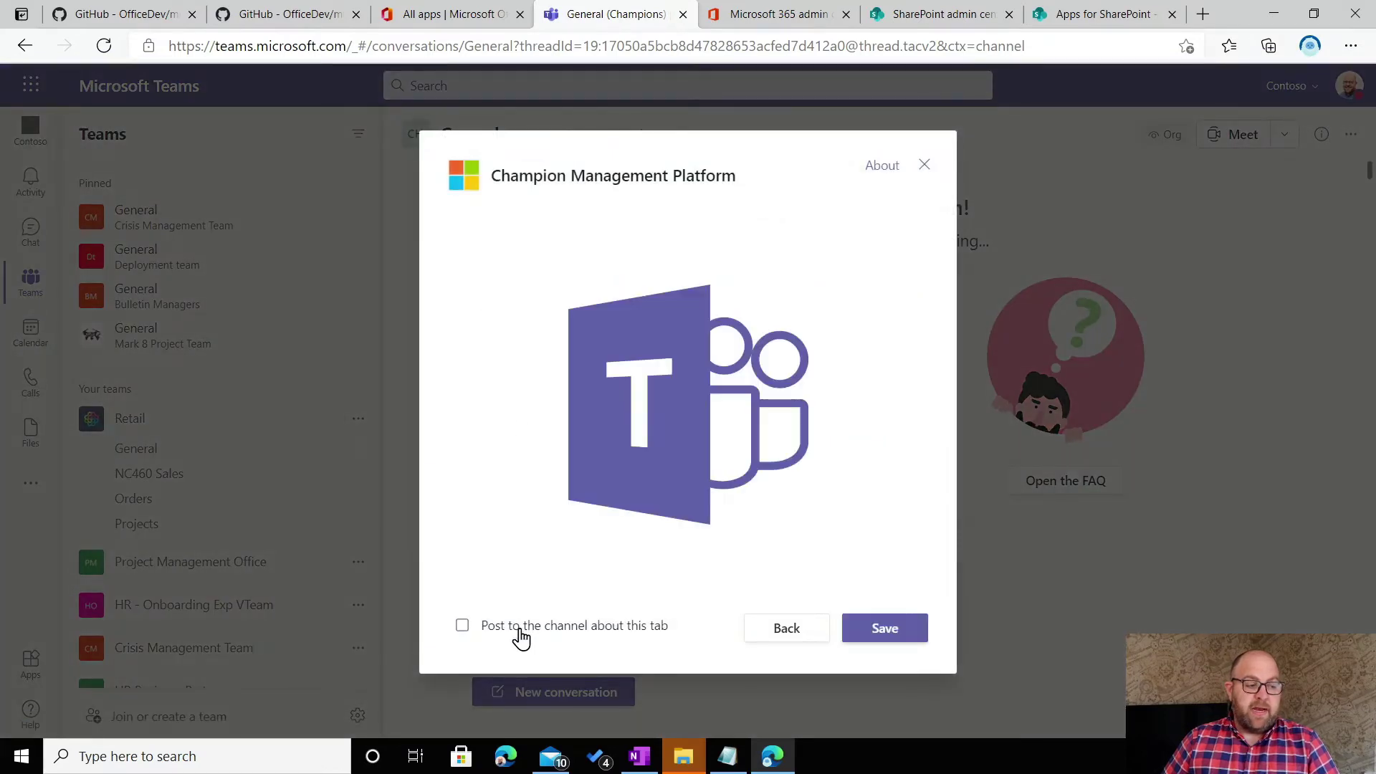
{"action": "left_click", "coordinate": [908, 637]}
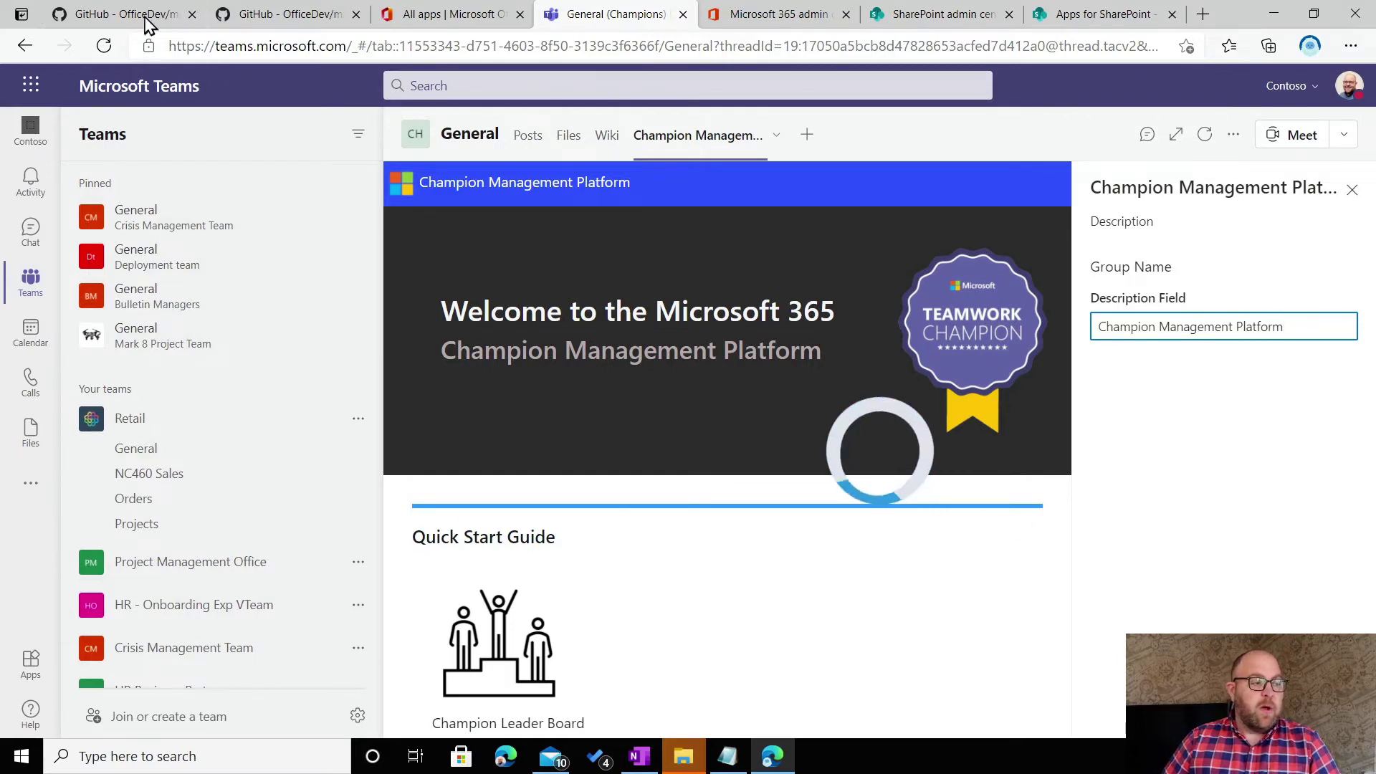
Read README steps 2 and 3 on creating the tab and the admin landing page.
{"action": "left_click", "coordinate": [100, 15]}
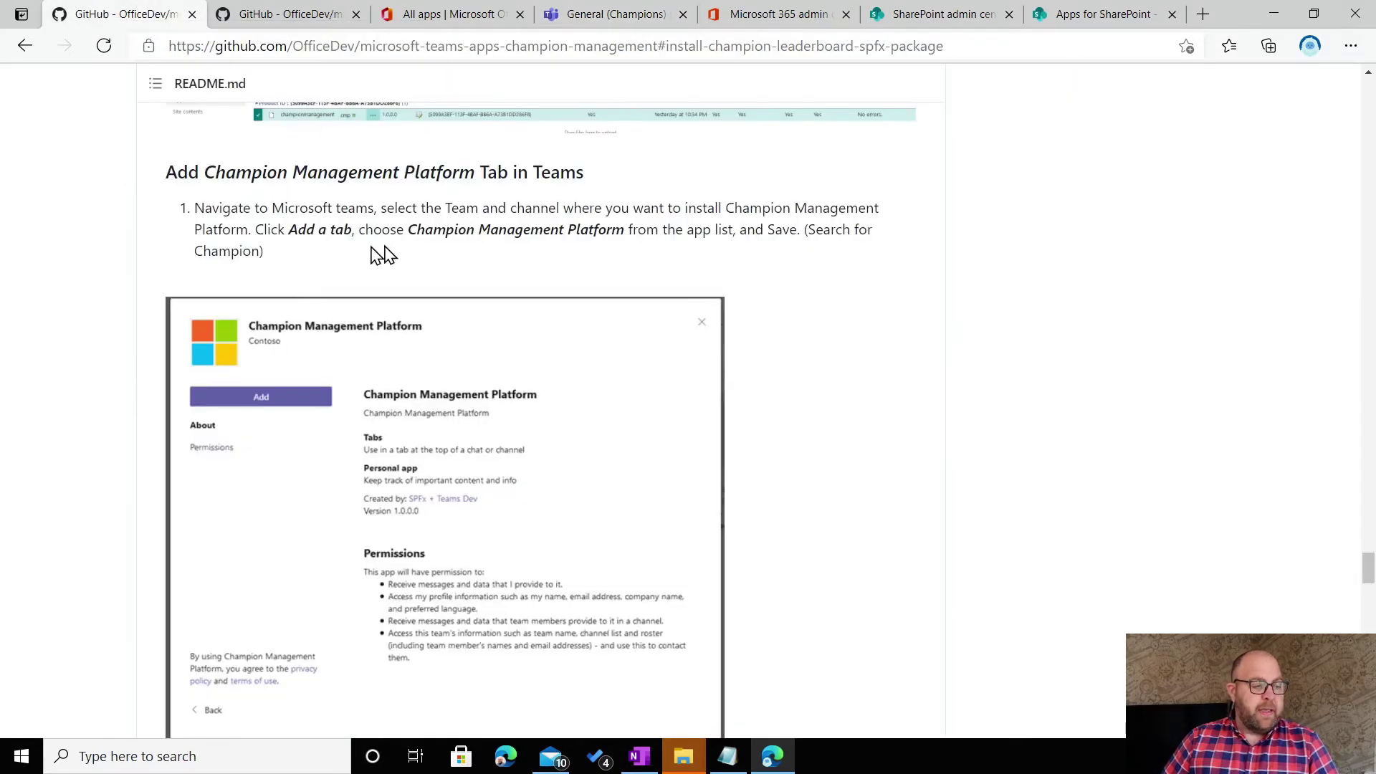
{"action": "scroll", "coordinate": [358, 222], "scroll_direction": "down", "scroll_amount": 7}
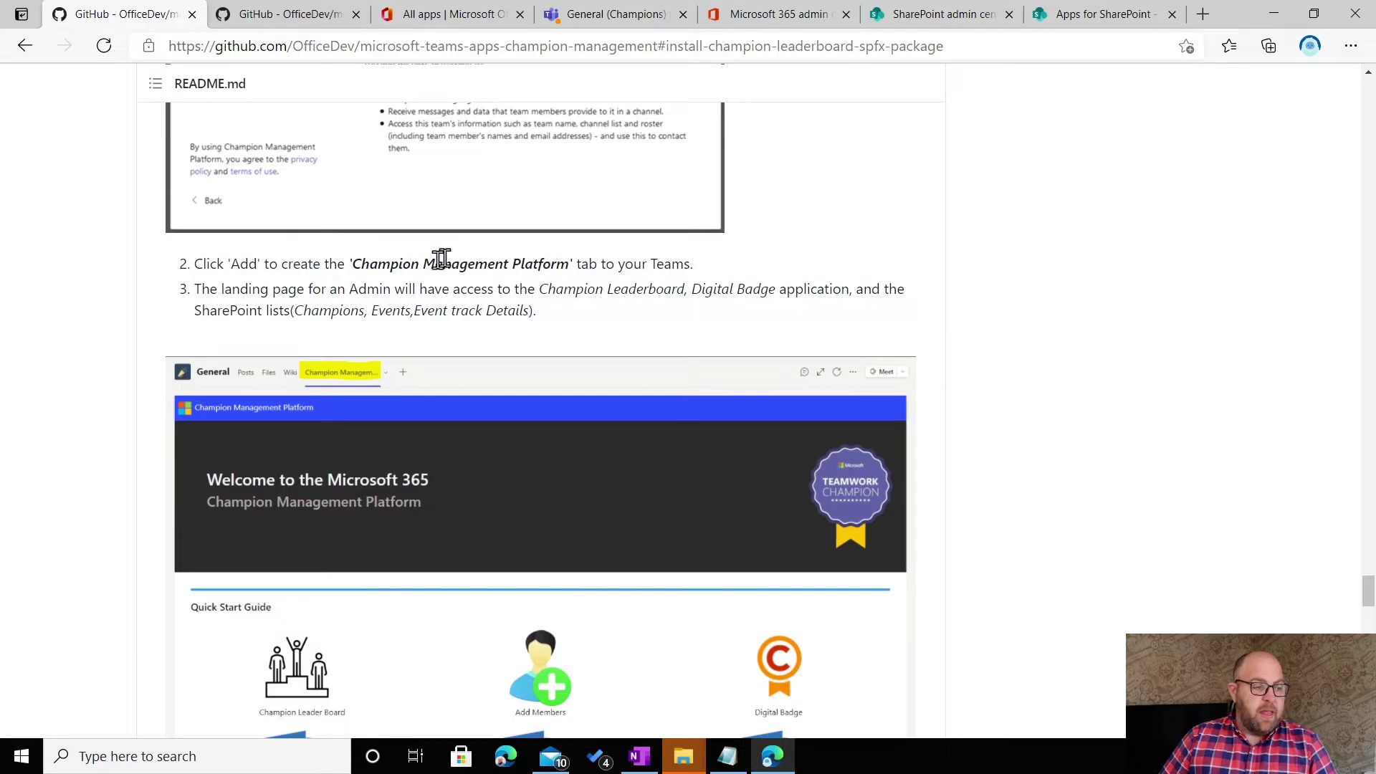
{"action": "scroll", "coordinate": [444, 276], "scroll_direction": "down", "scroll_amount": 5}
{"action": "scroll", "coordinate": [531, 246], "scroll_direction": "up", "scroll_amount": 2}
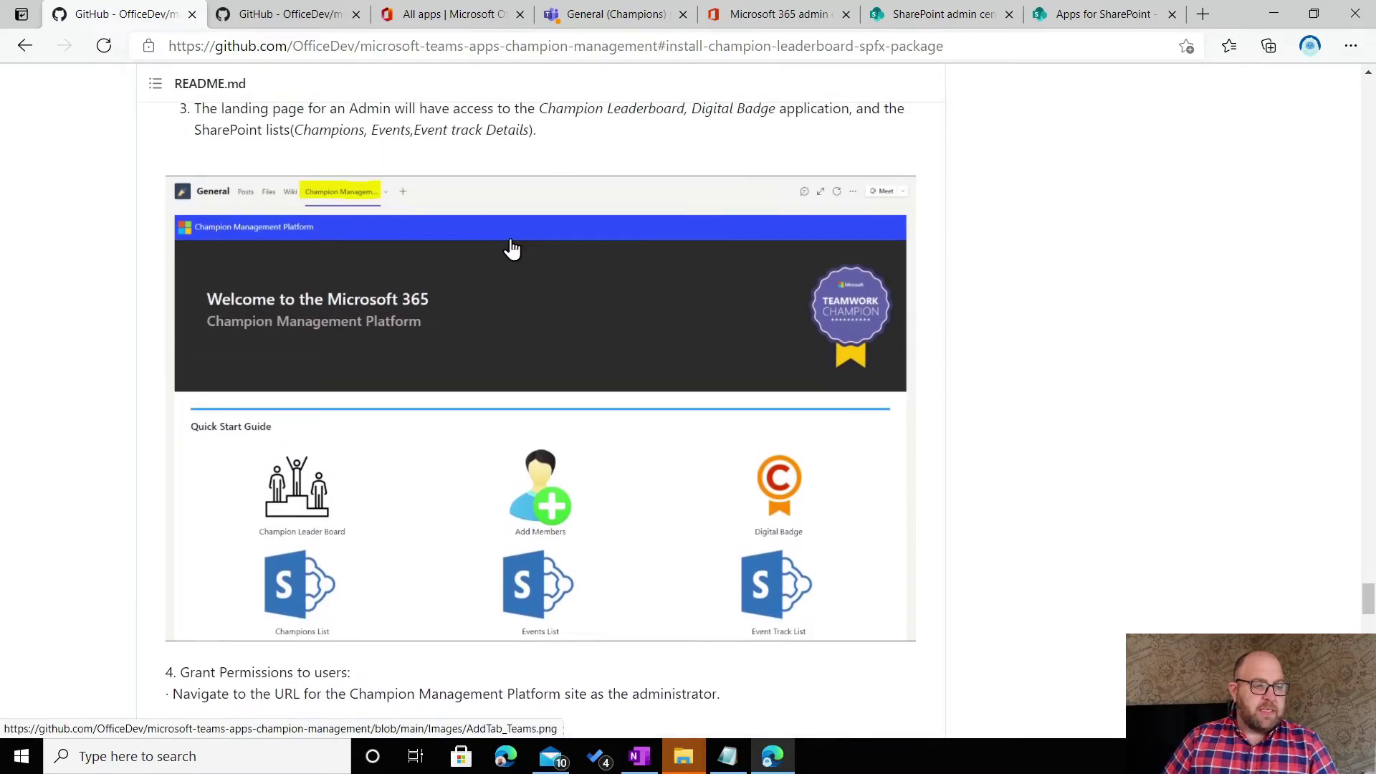
Back in Teams, dismiss the setup message and the settings pane of the Champion Management Platform tab, and refresh the tab.
{"action": "left_click", "coordinate": [668, 16]}
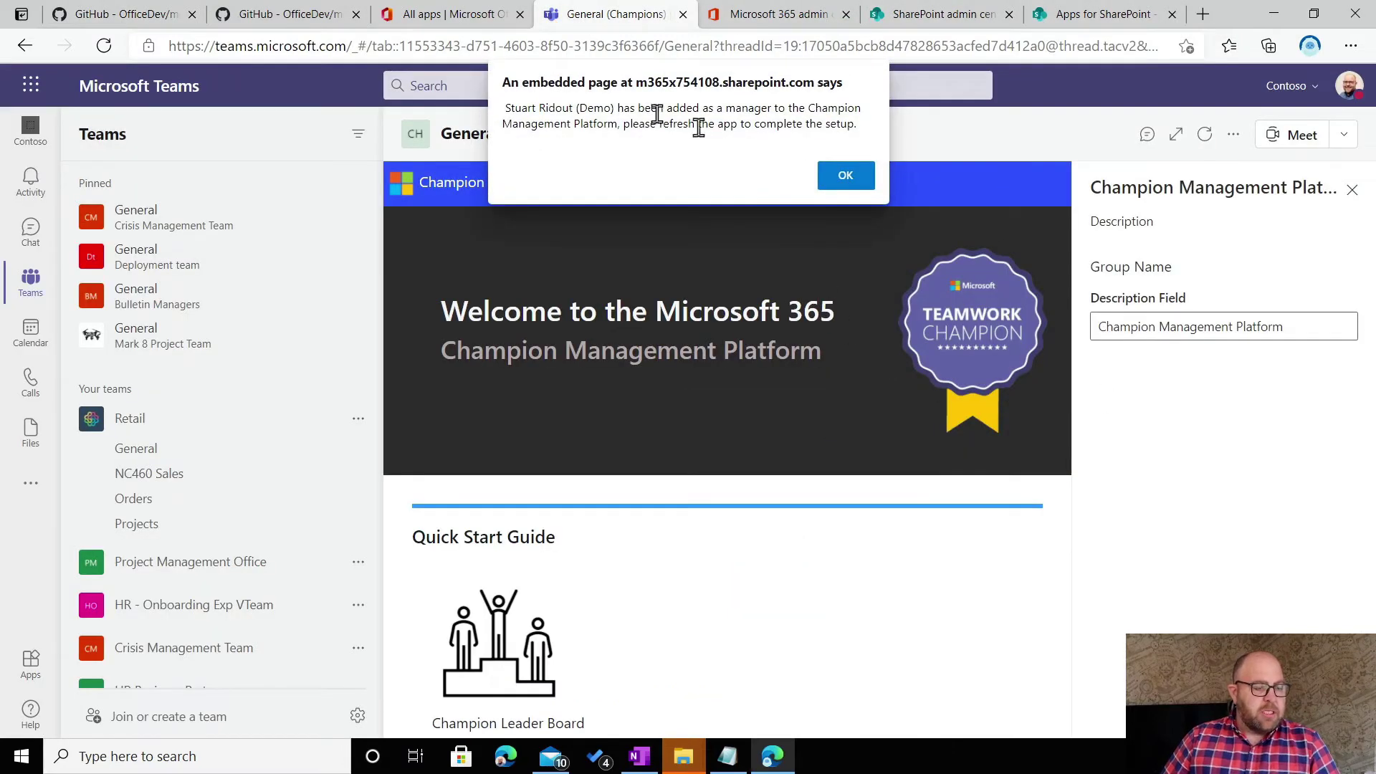
{"action": "left_click", "coordinate": [851, 178]}
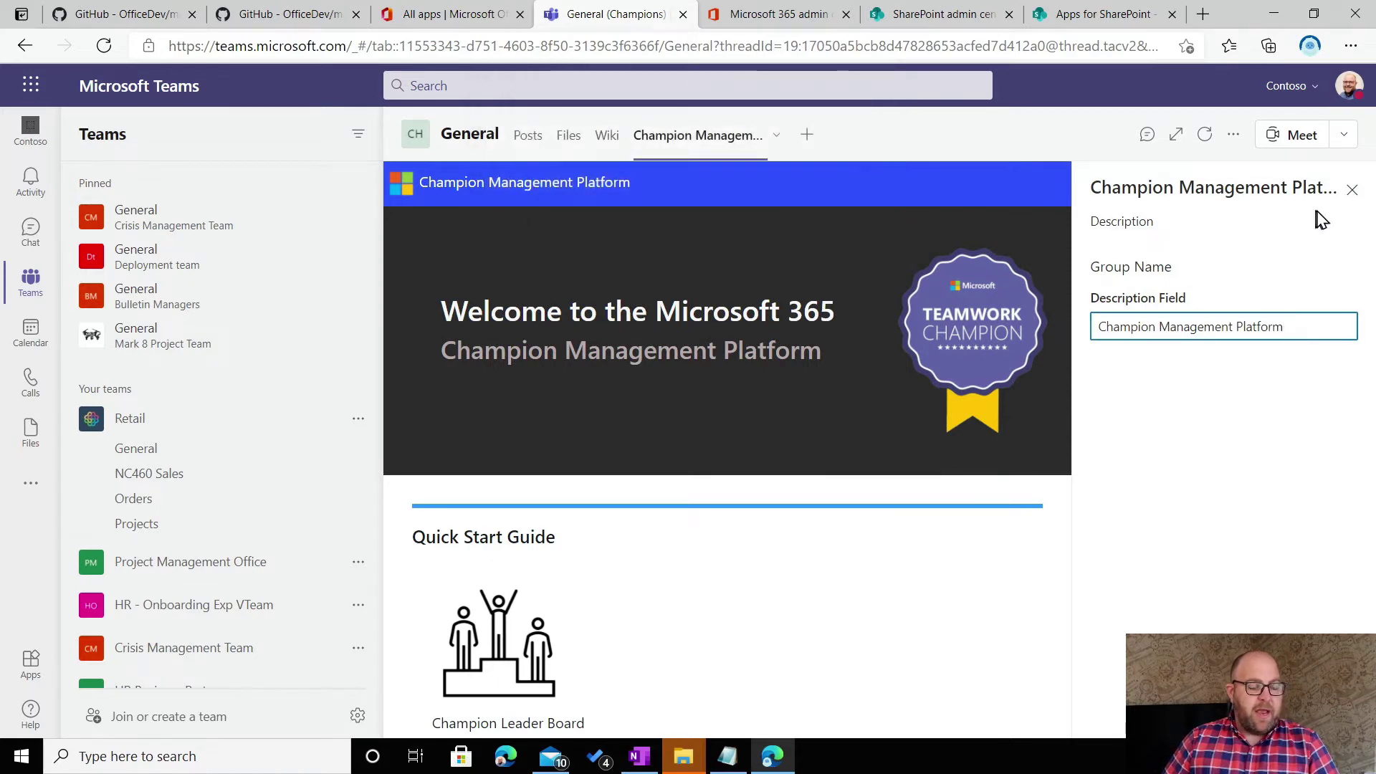
{"action": "left_click", "coordinate": [1351, 191]}
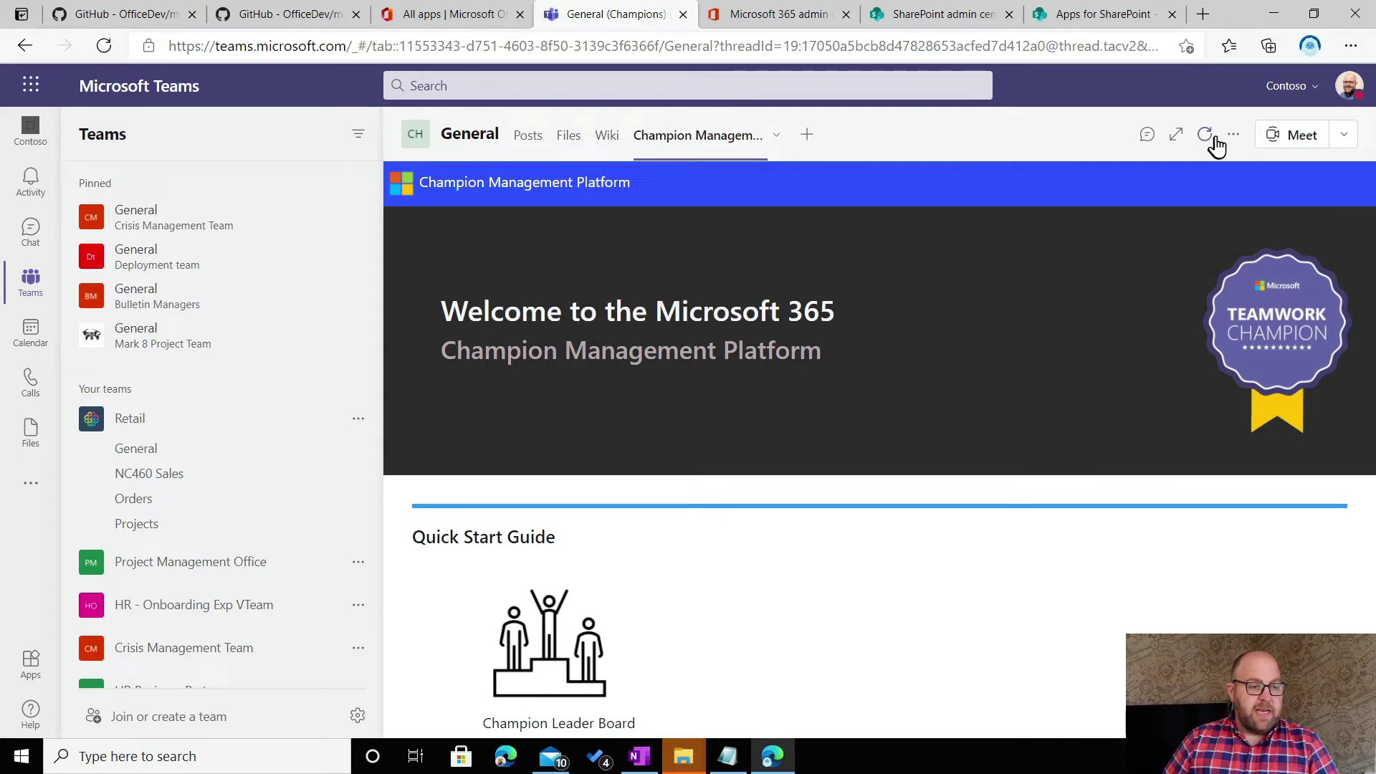
{"action": "left_click", "coordinate": [1208, 138]}
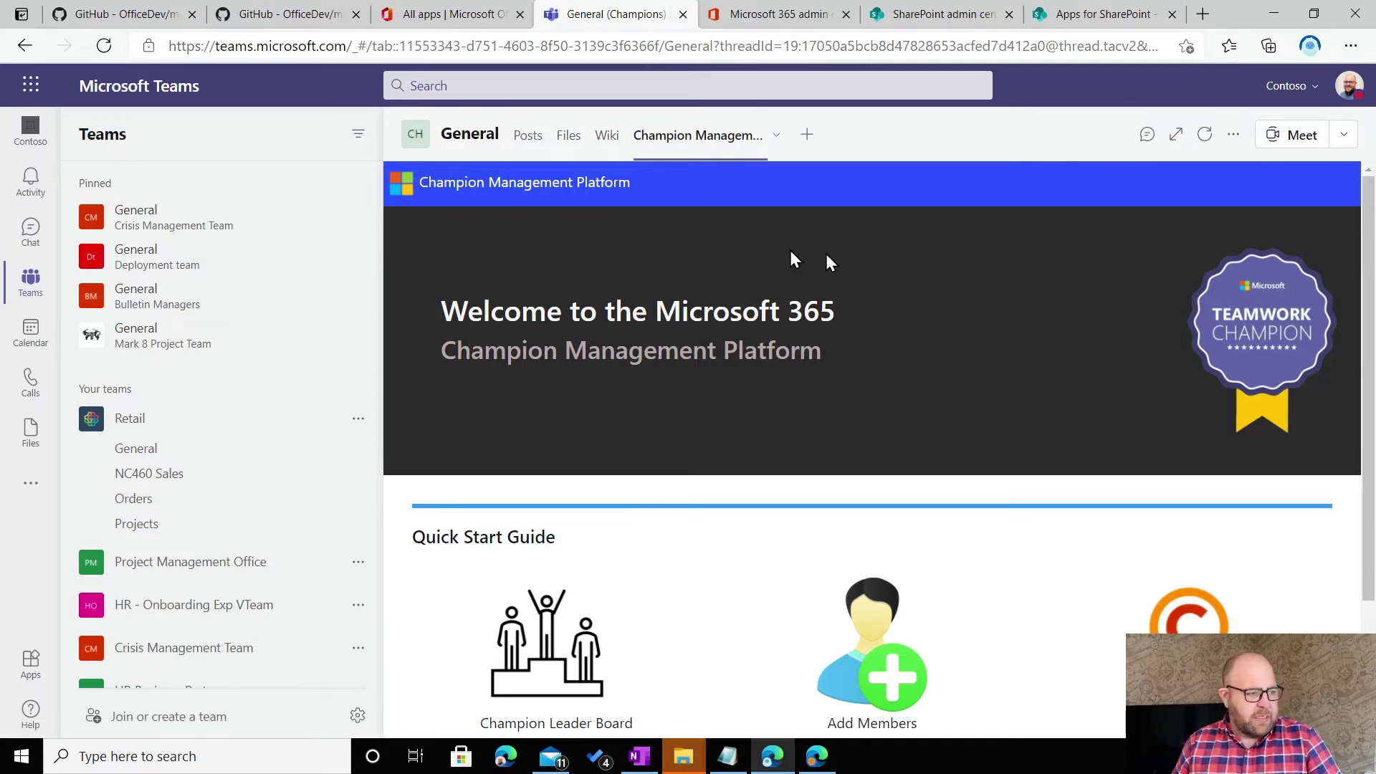
Read README step 4 on granting users permissions to the Champion Management Platform site.
{"action": "left_click", "coordinate": [150, 15]}
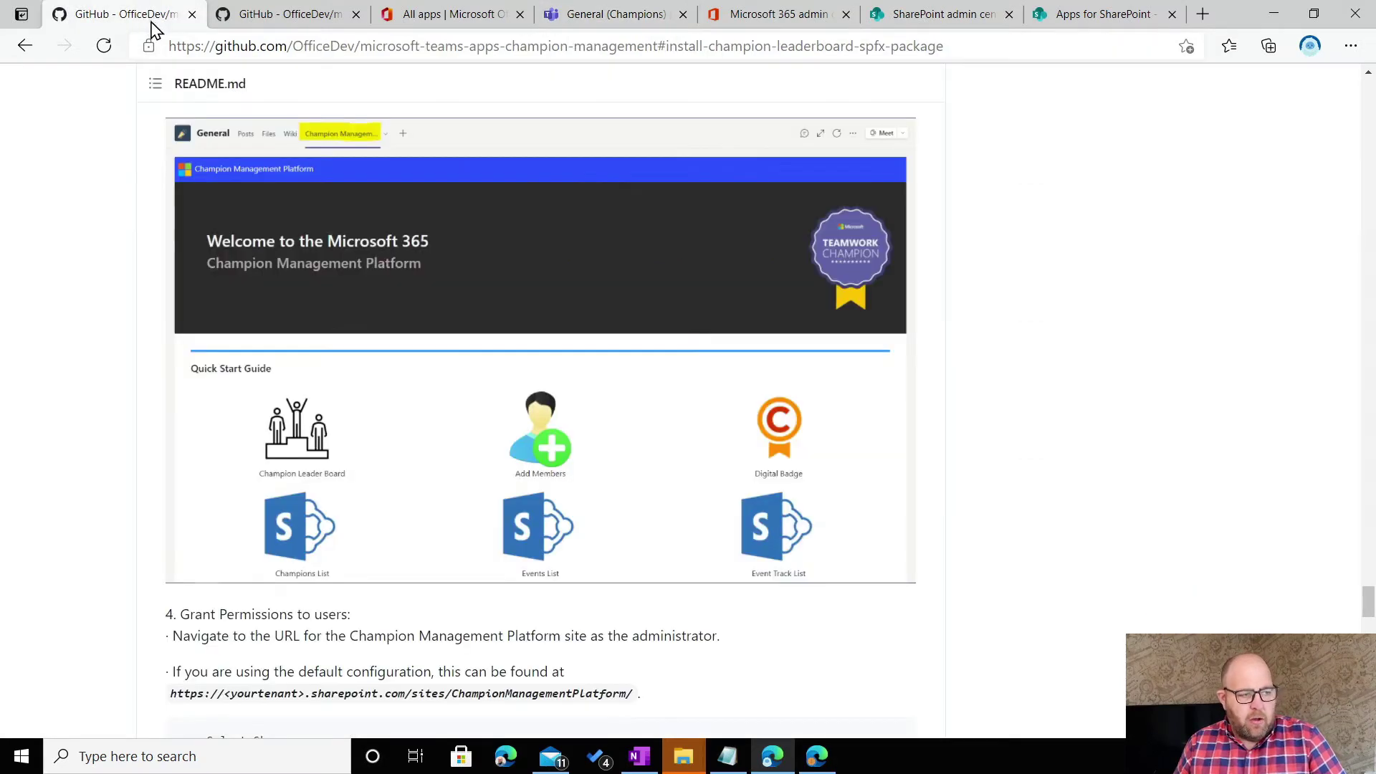
{"action": "scroll", "coordinate": [372, 316], "scroll_direction": "down", "scroll_amount": 3}
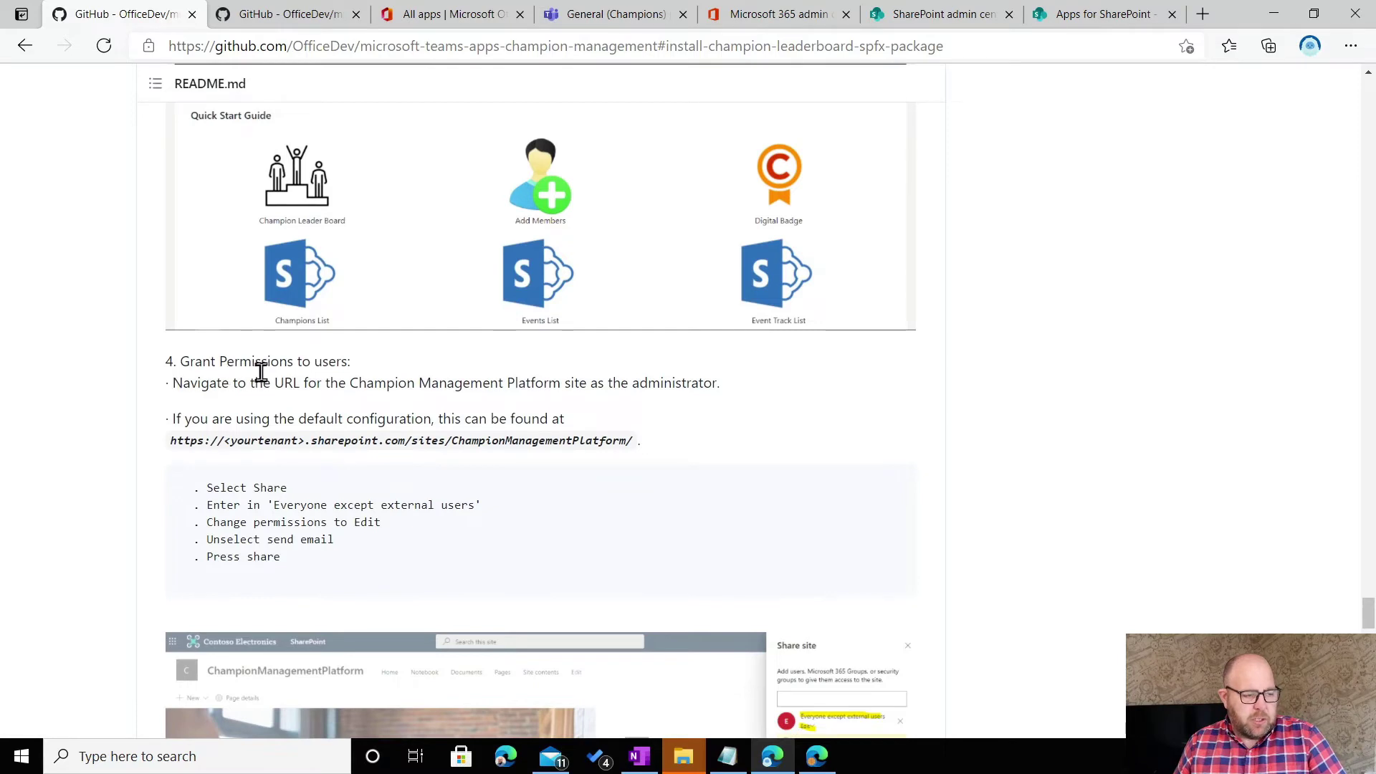
{"action": "scroll", "coordinate": [192, 346], "scroll_direction": "down", "scroll_amount": 2}
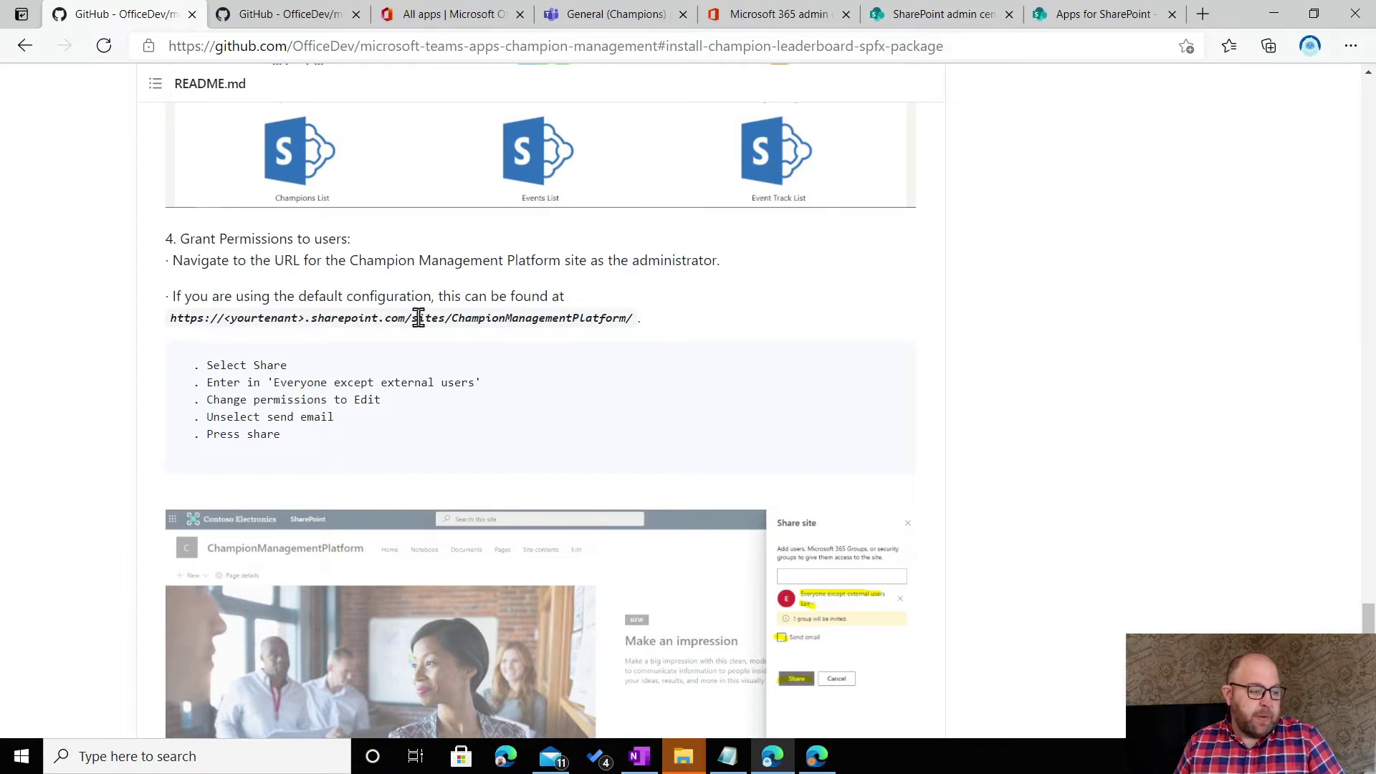
Copy the path sites/ChampionManagementPlatform from the README and open that site on the tenant's SharePoint address.
{"action": "left_click_drag", "start_coordinate": [413, 318], "coordinate": [619, 324]}
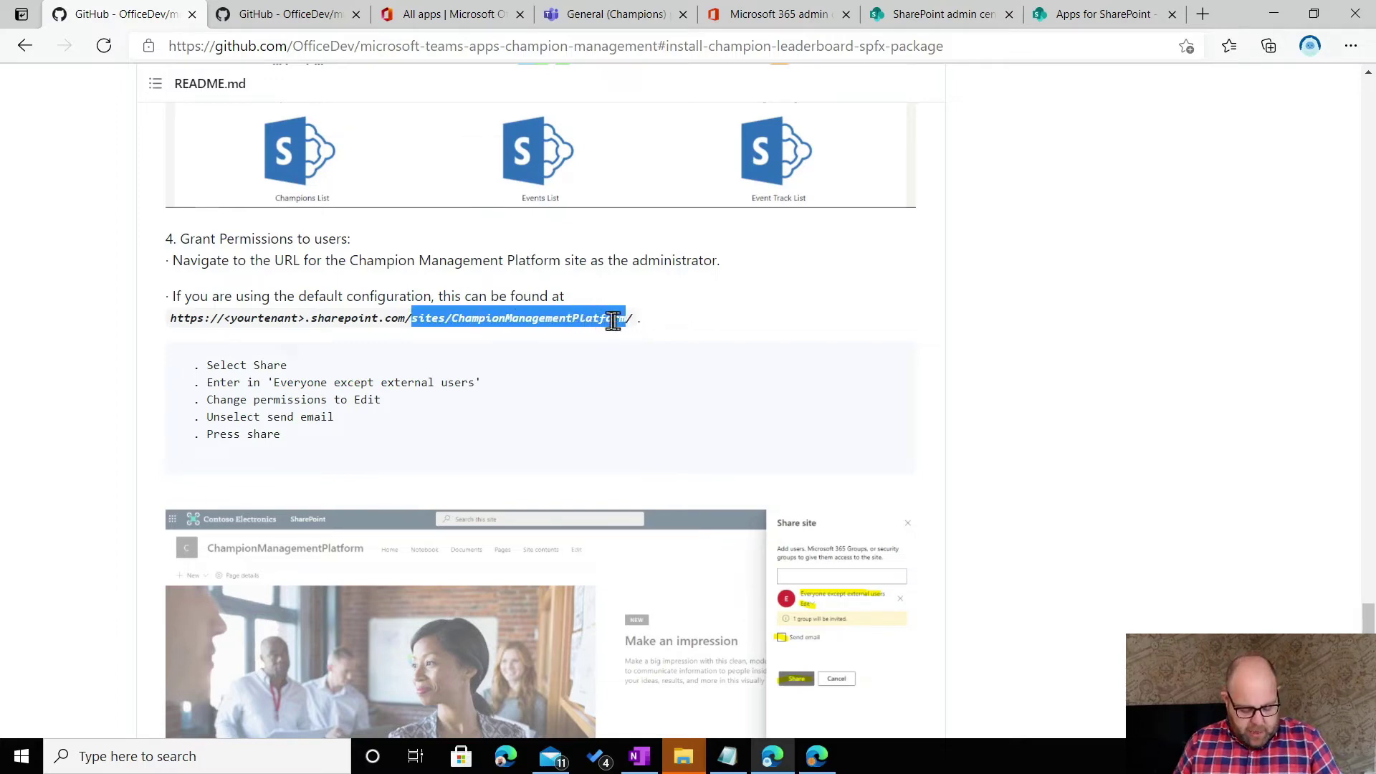
{"action": "left_click", "coordinate": [1047, 17]}
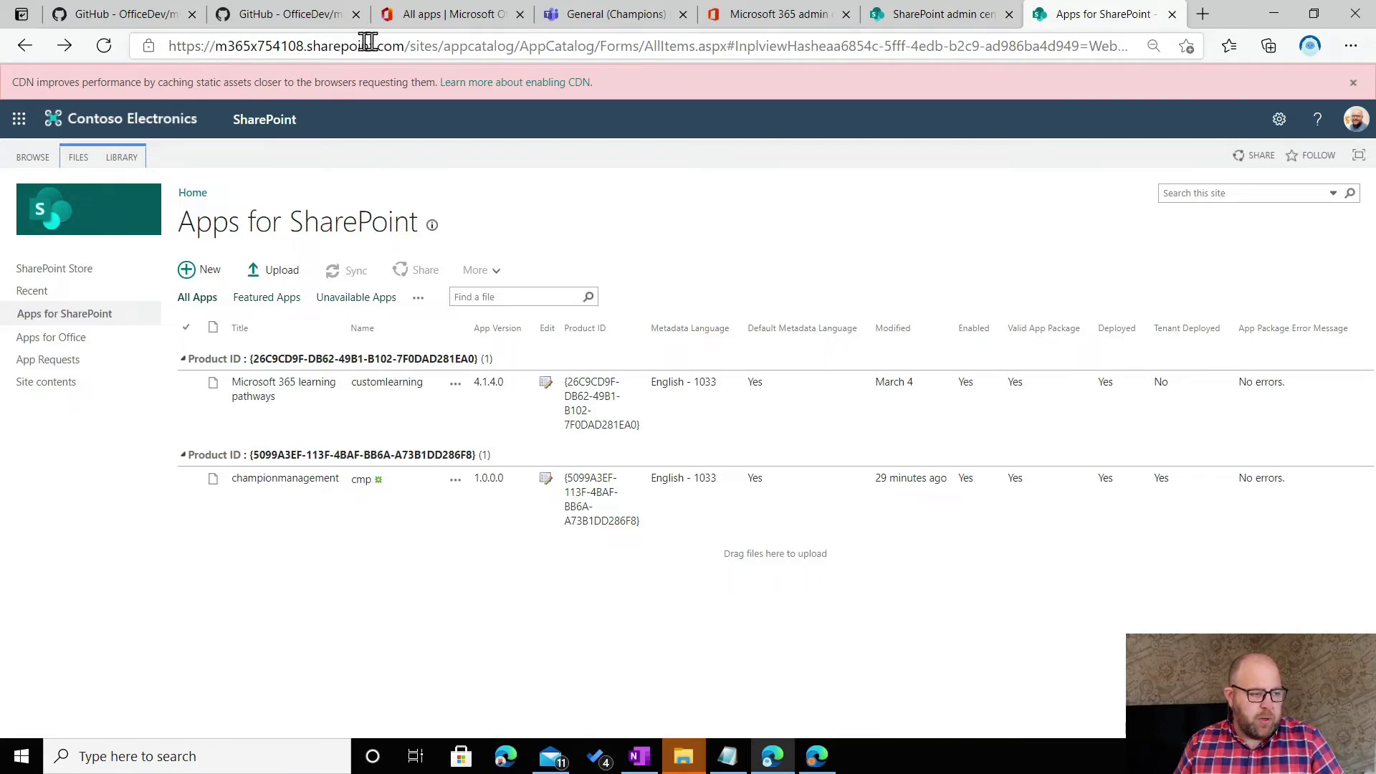
{"action": "left_click_drag", "start_coordinate": [410, 45], "coordinate": [1370, 54]}
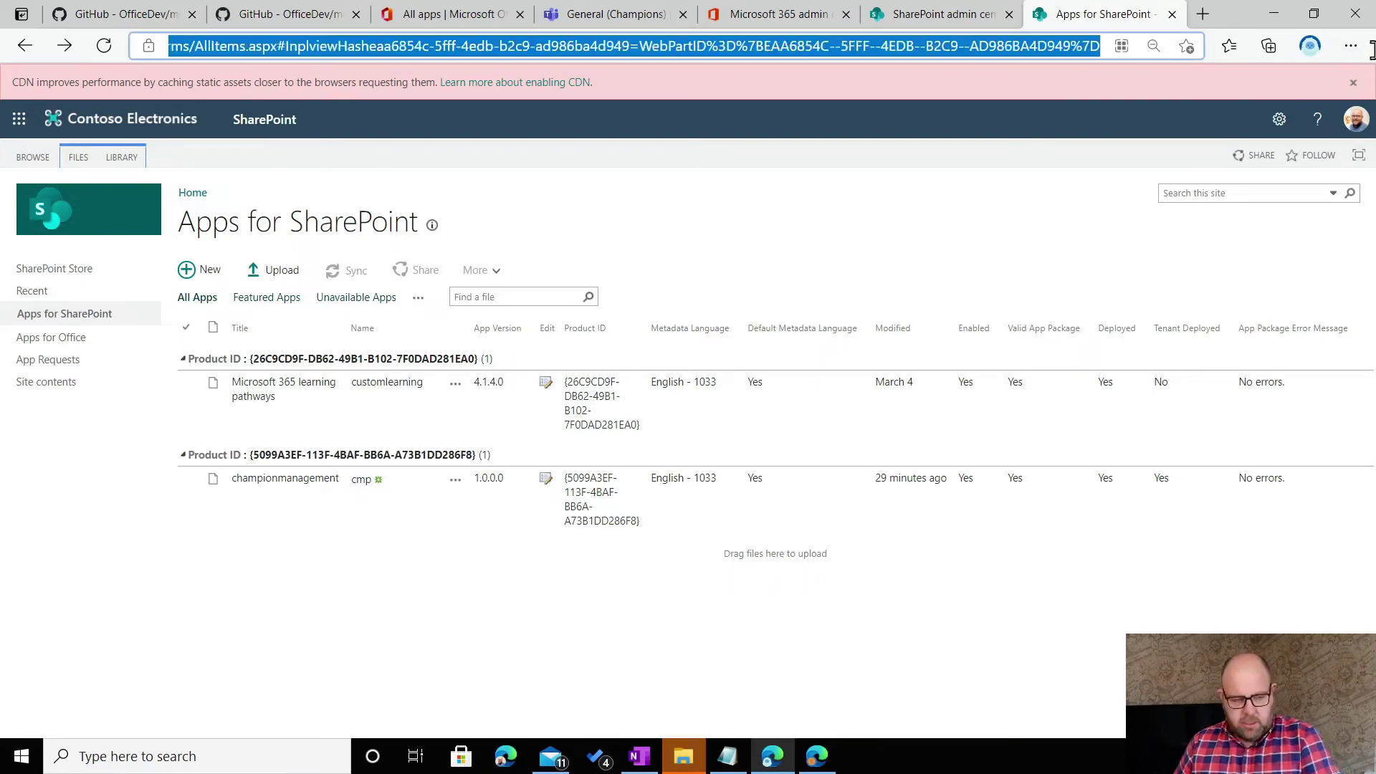
{"action": "key", "text": "BackSpace"}
{"action": "type", "text": "sites/ChampionManagementPlatform"}
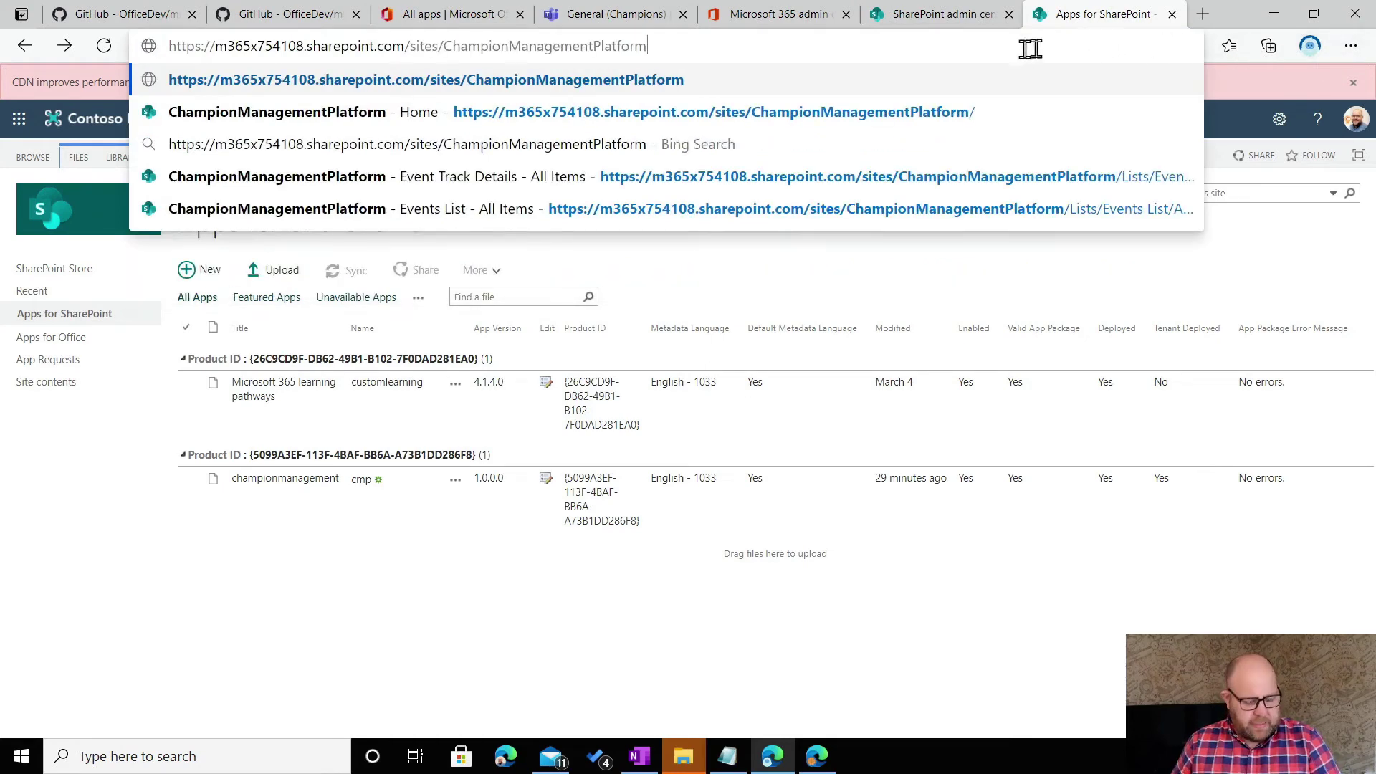
{"action": "key", "text": "Return"}
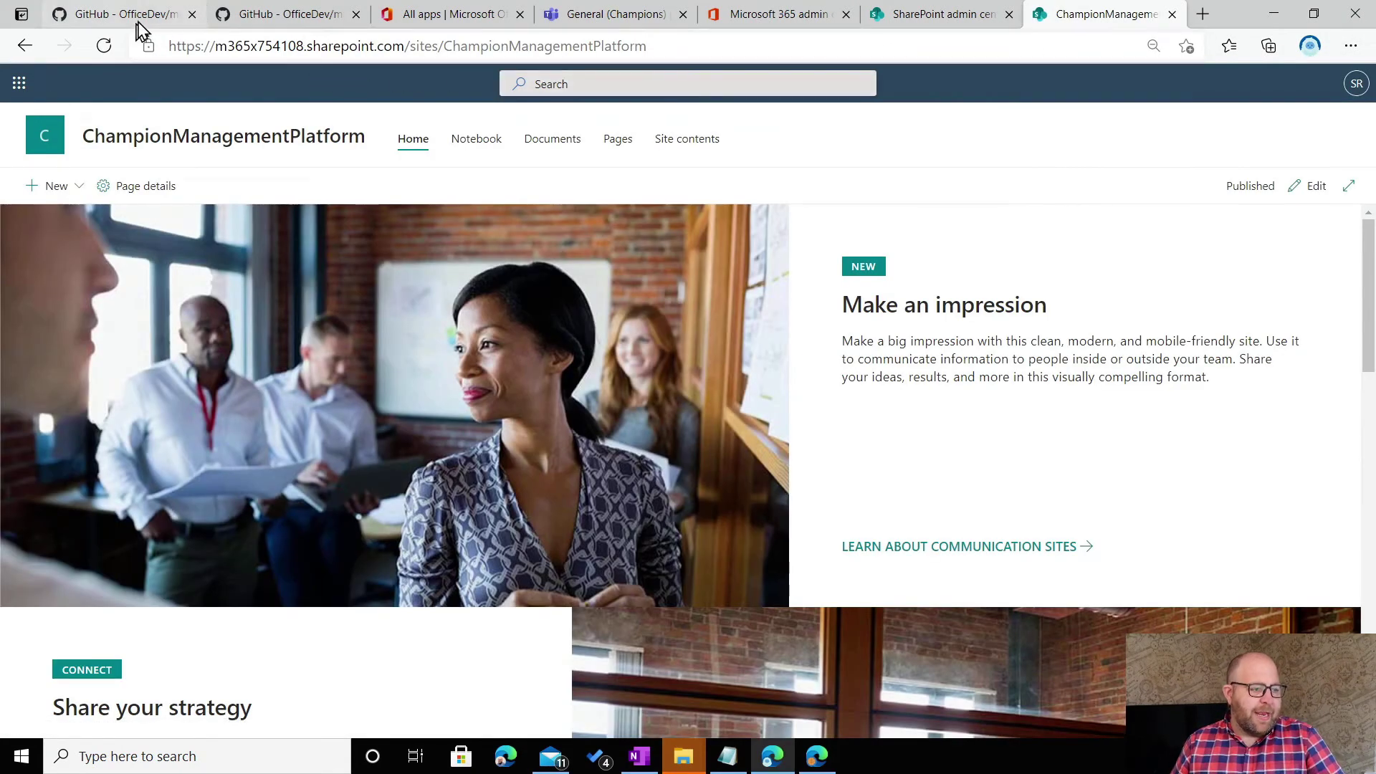
Check the sharing instructions in README step 4, then add Everyone except external users in the ChampionManagementPlatform site's sharing settings.
{"action": "left_click", "coordinate": [148, 21]}
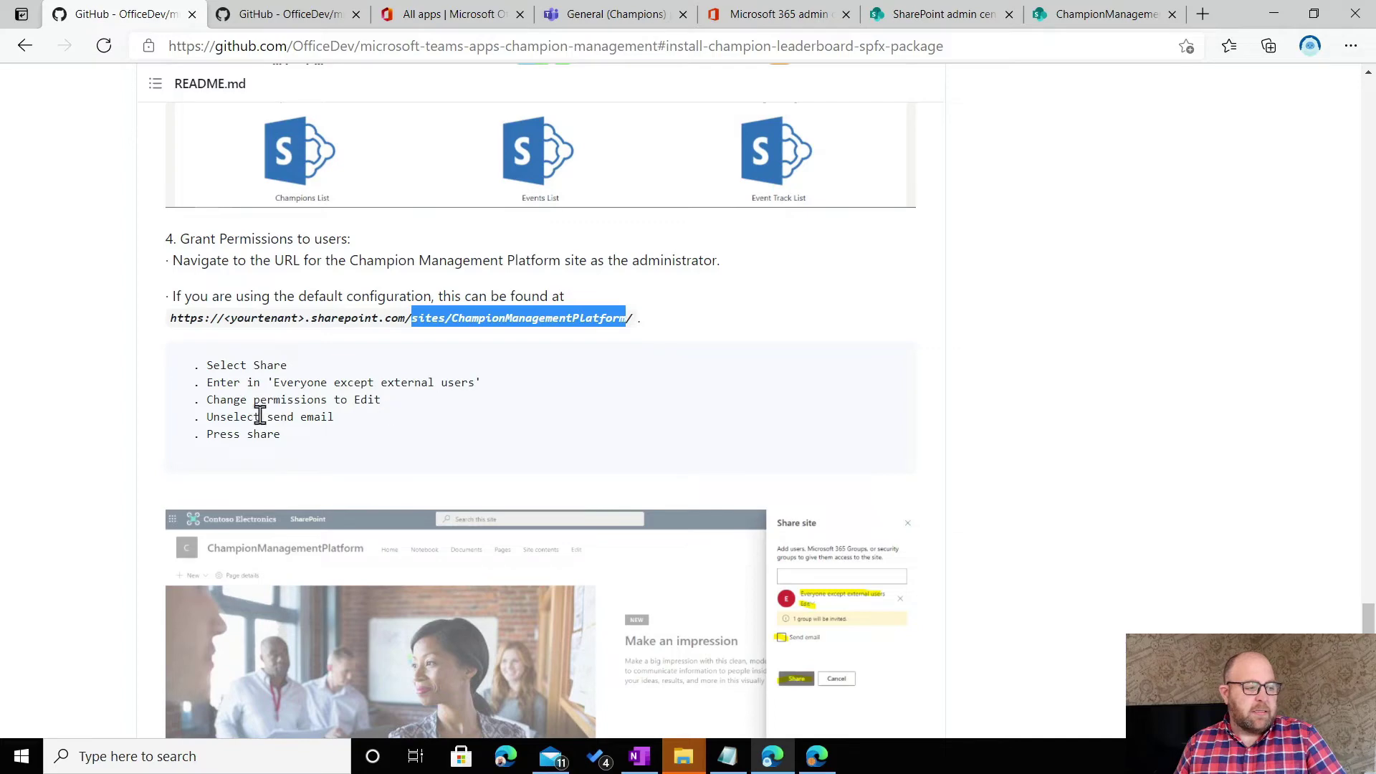
{"action": "left_click", "coordinate": [1108, 14]}
{"action": "left_click", "coordinate": [1315, 140]}
{"action": "type", "text": "eve"}
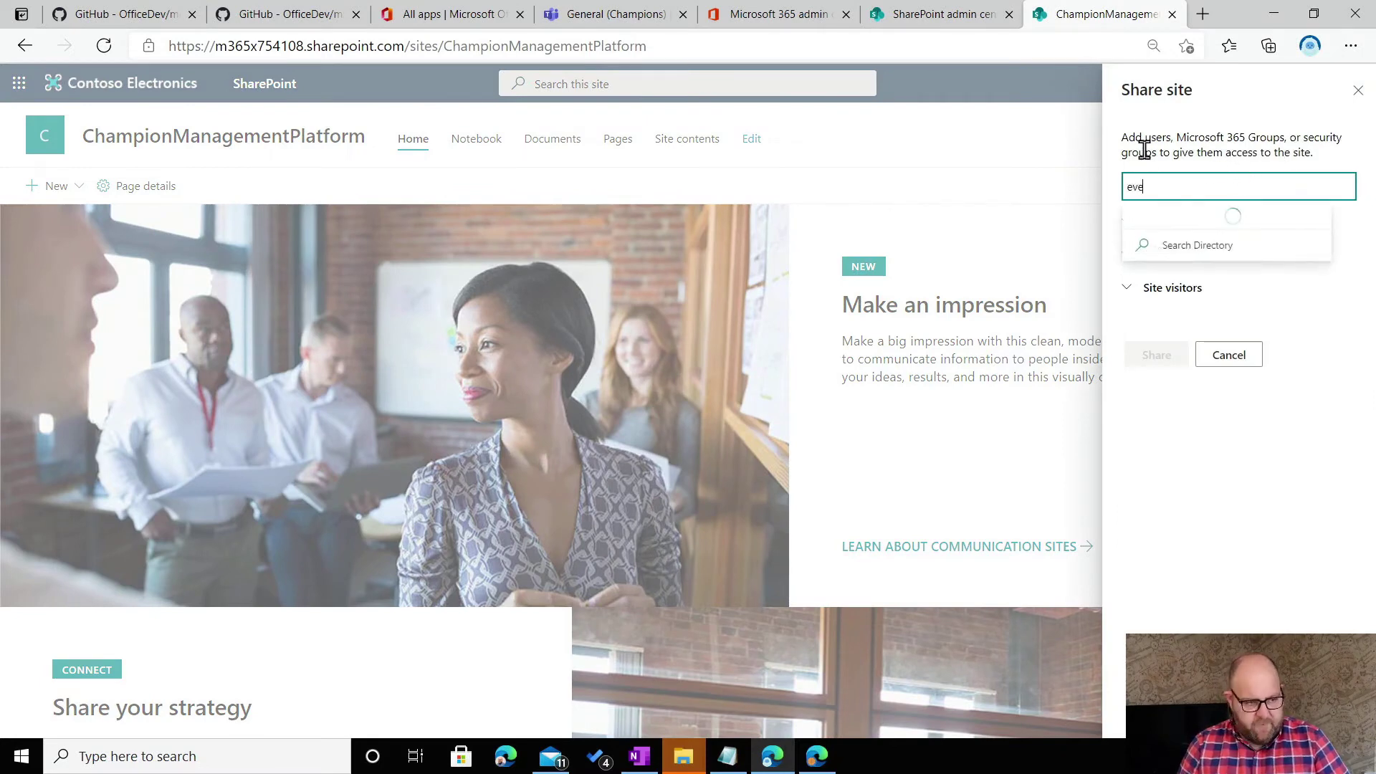
{"action": "type", "text": "ryon"}
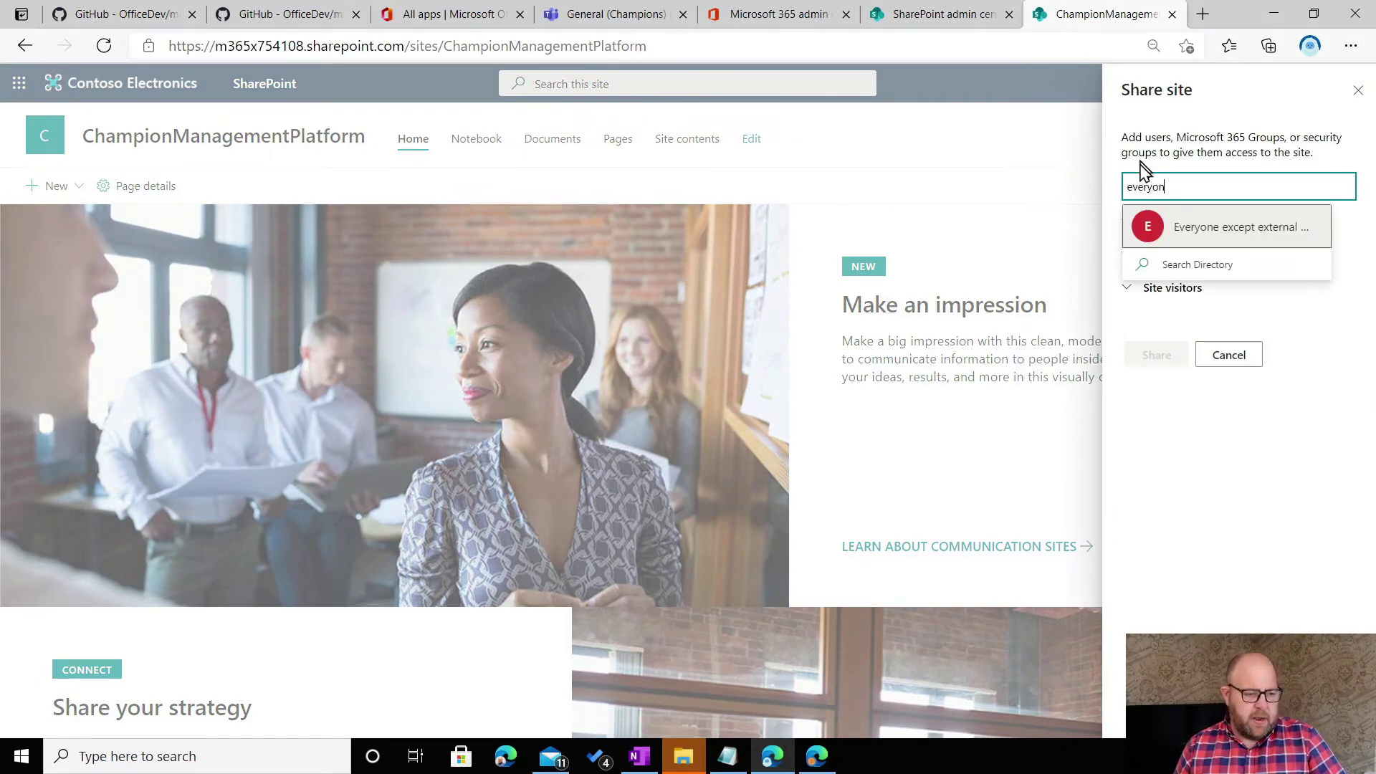
{"action": "left_click", "coordinate": [1189, 226]}
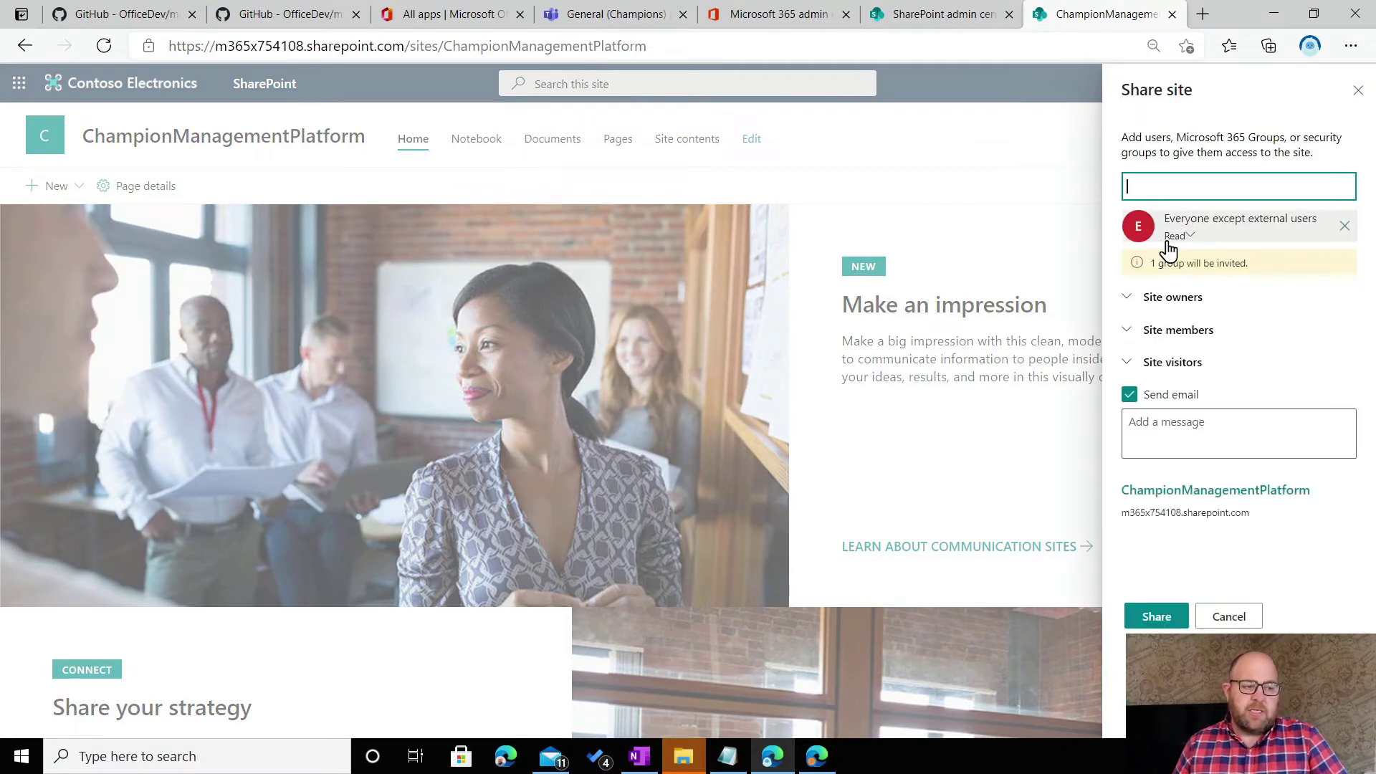
Give the group Edit permission without sending an email, share the site with it, and close the site.
{"action": "left_click", "coordinate": [1172, 236]}
{"action": "left_click", "coordinate": [1176, 275]}
{"action": "left_click", "coordinate": [1150, 300]}
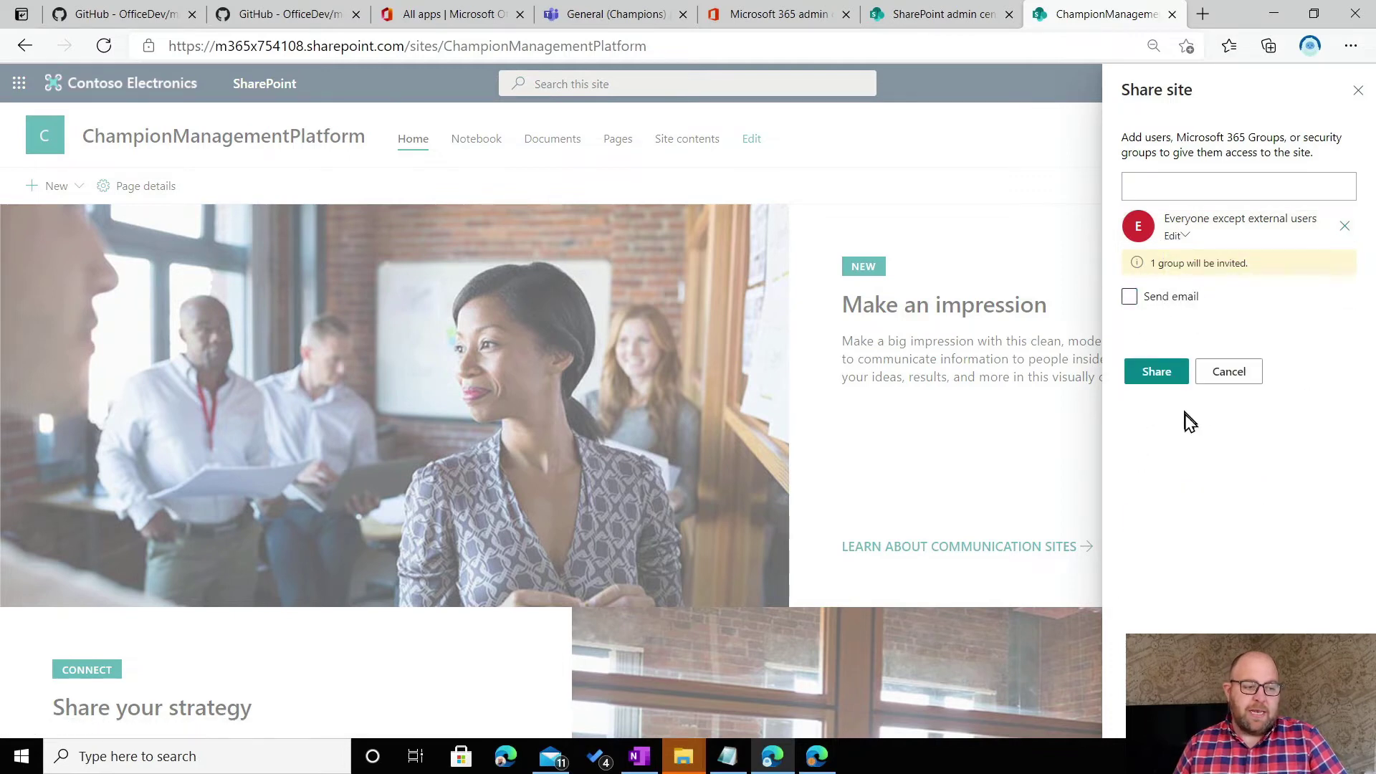
{"action": "left_click", "coordinate": [1156, 372]}
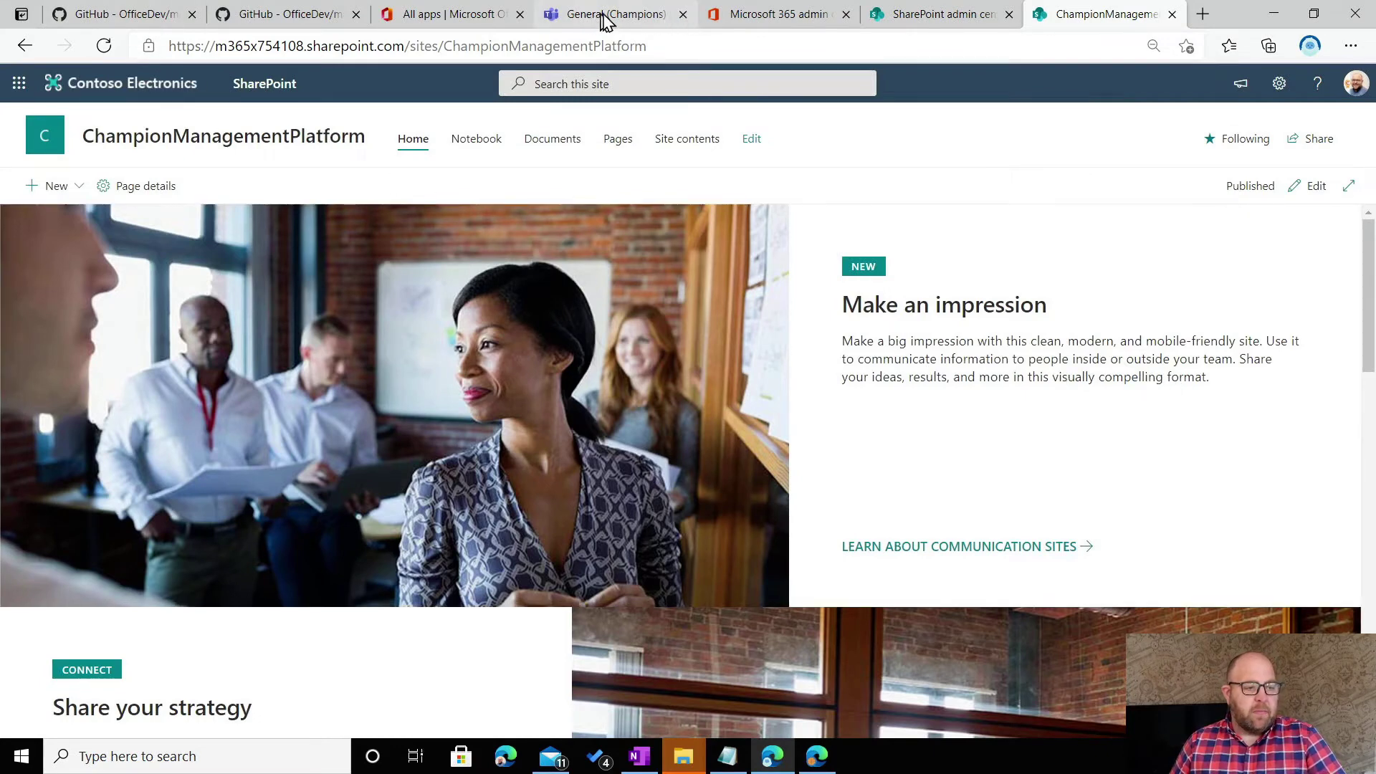
{"action": "left_click", "coordinate": [1171, 16]}
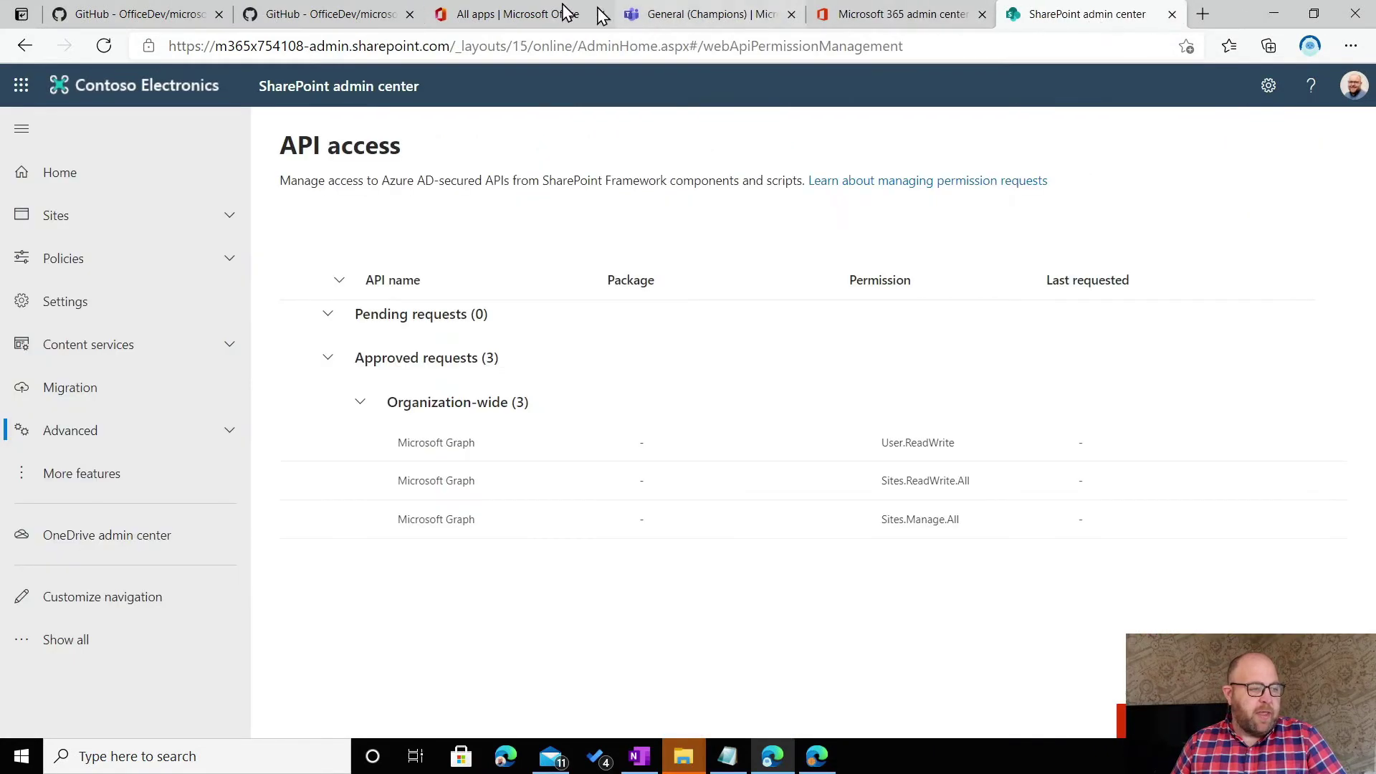
Read the Additional Customization Options section of the README, following the step on granting permissions.
{"action": "left_click", "coordinate": [139, 18]}
{"action": "scroll", "coordinate": [238, 280], "scroll_direction": "down", "scroll_amount": 8}
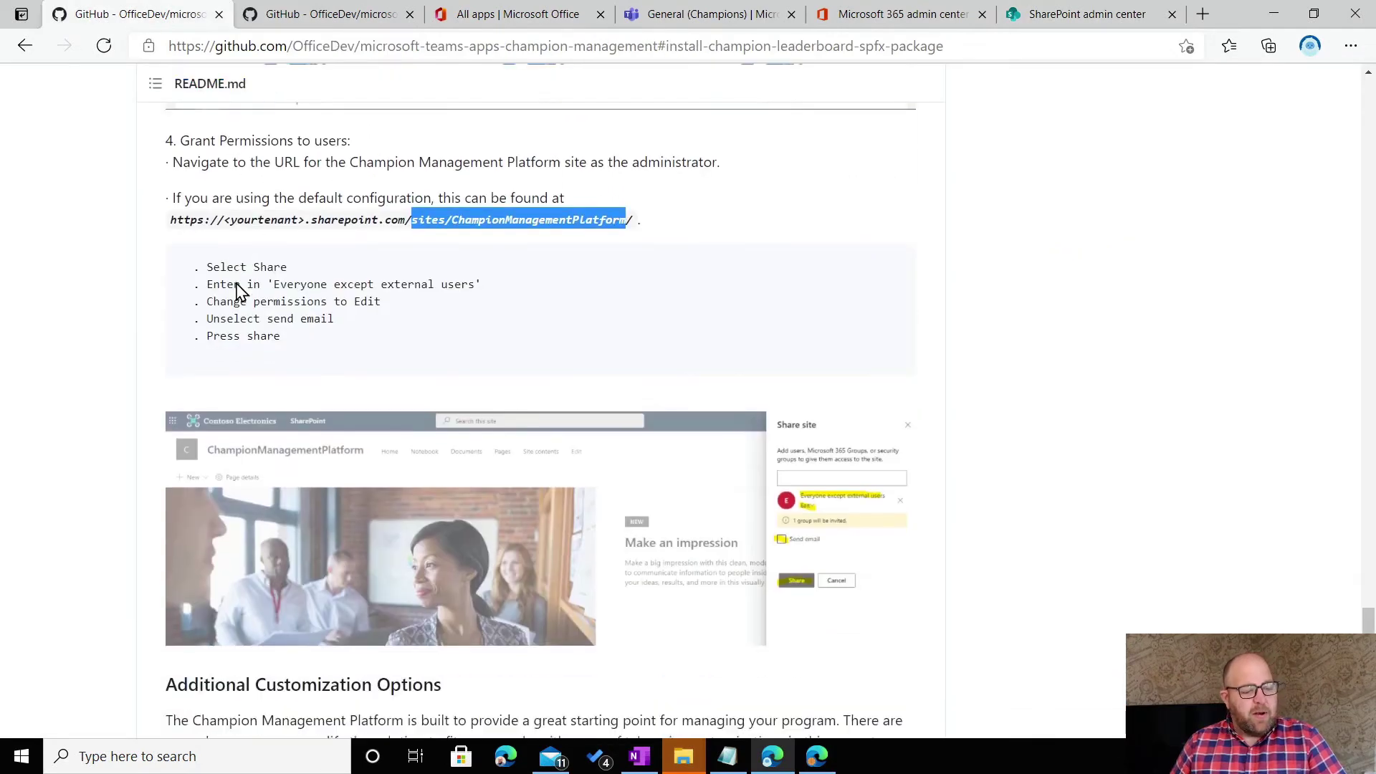
{"action": "scroll", "coordinate": [239, 278], "scroll_direction": "down", "scroll_amount": 1}
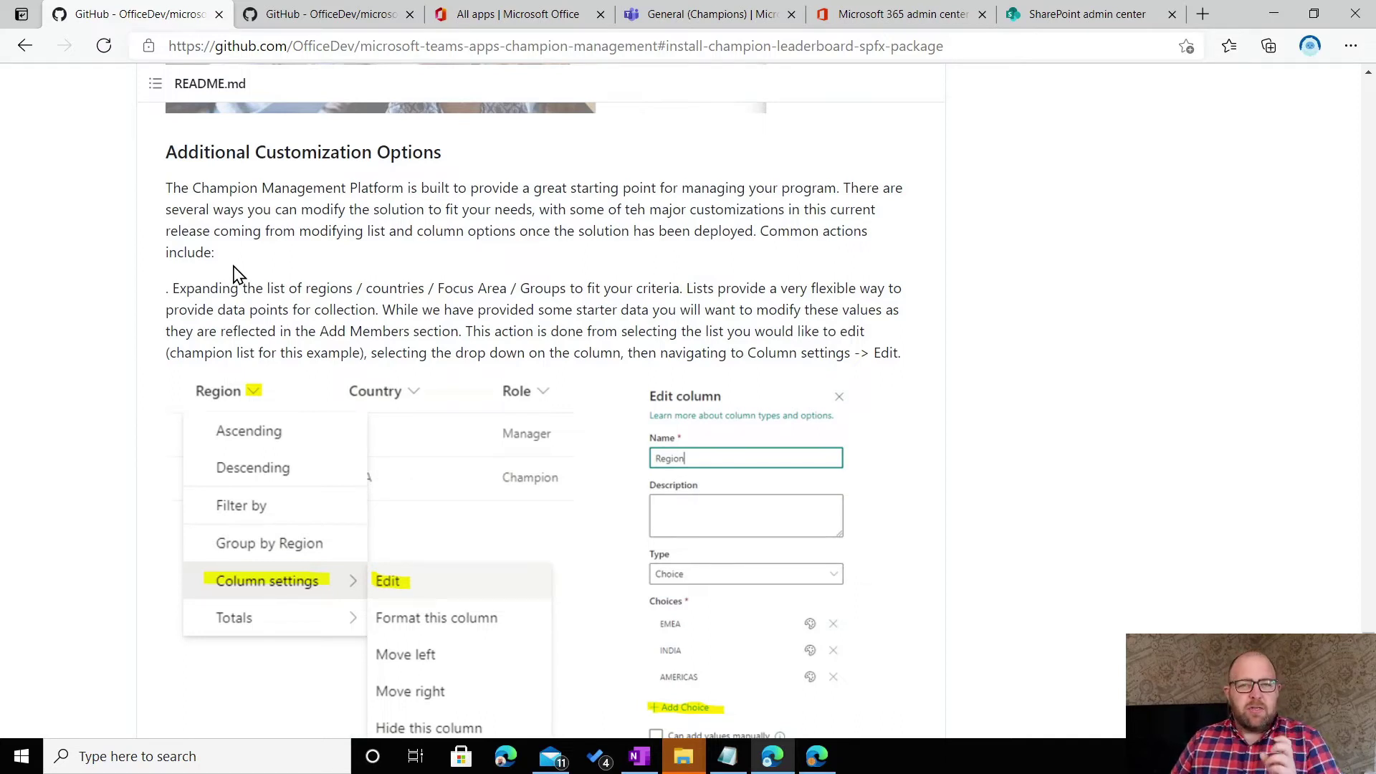
Switch to the Champion Management Platform in Teams, view the Champion Leader Board, and return to the landing page.
{"action": "left_click", "coordinate": [745, 16]}
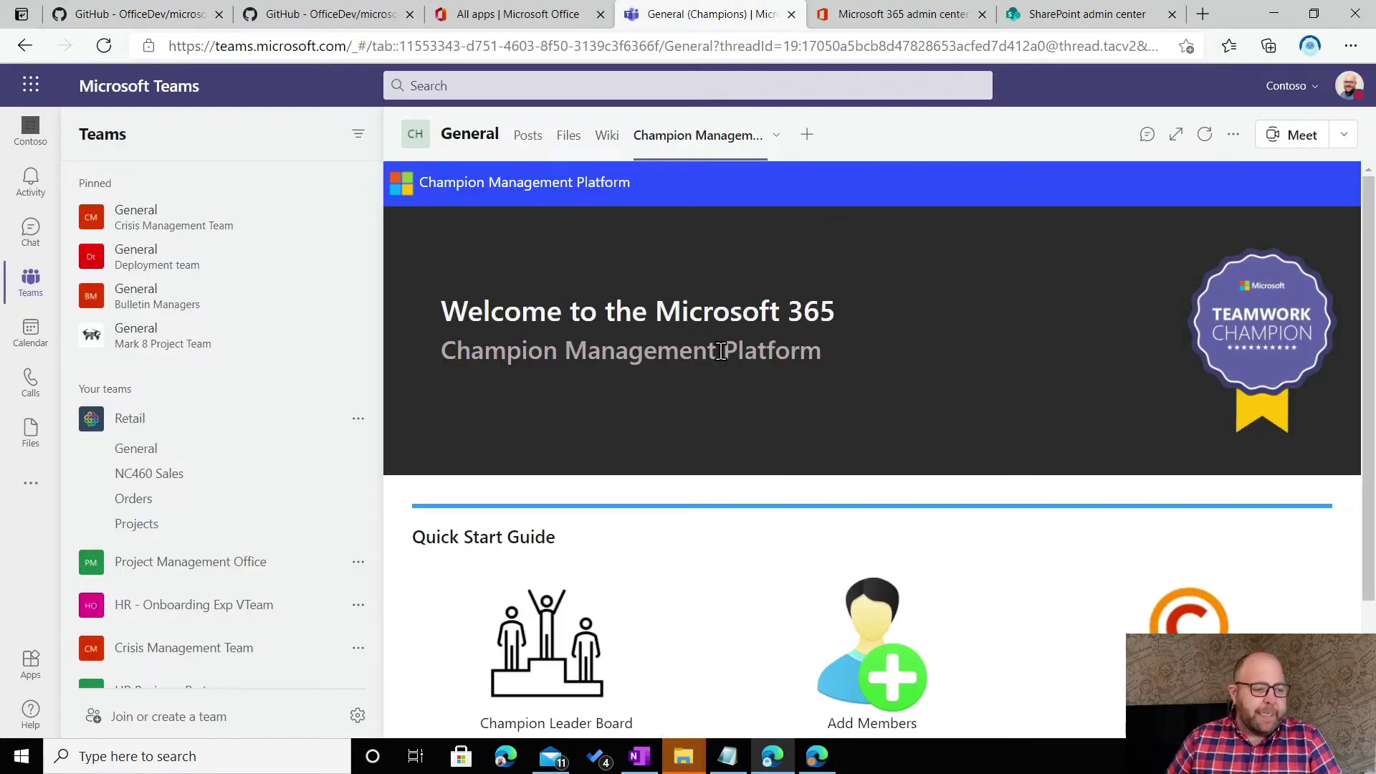
{"action": "scroll", "coordinate": [720, 351], "scroll_direction": "down", "scroll_amount": 2}
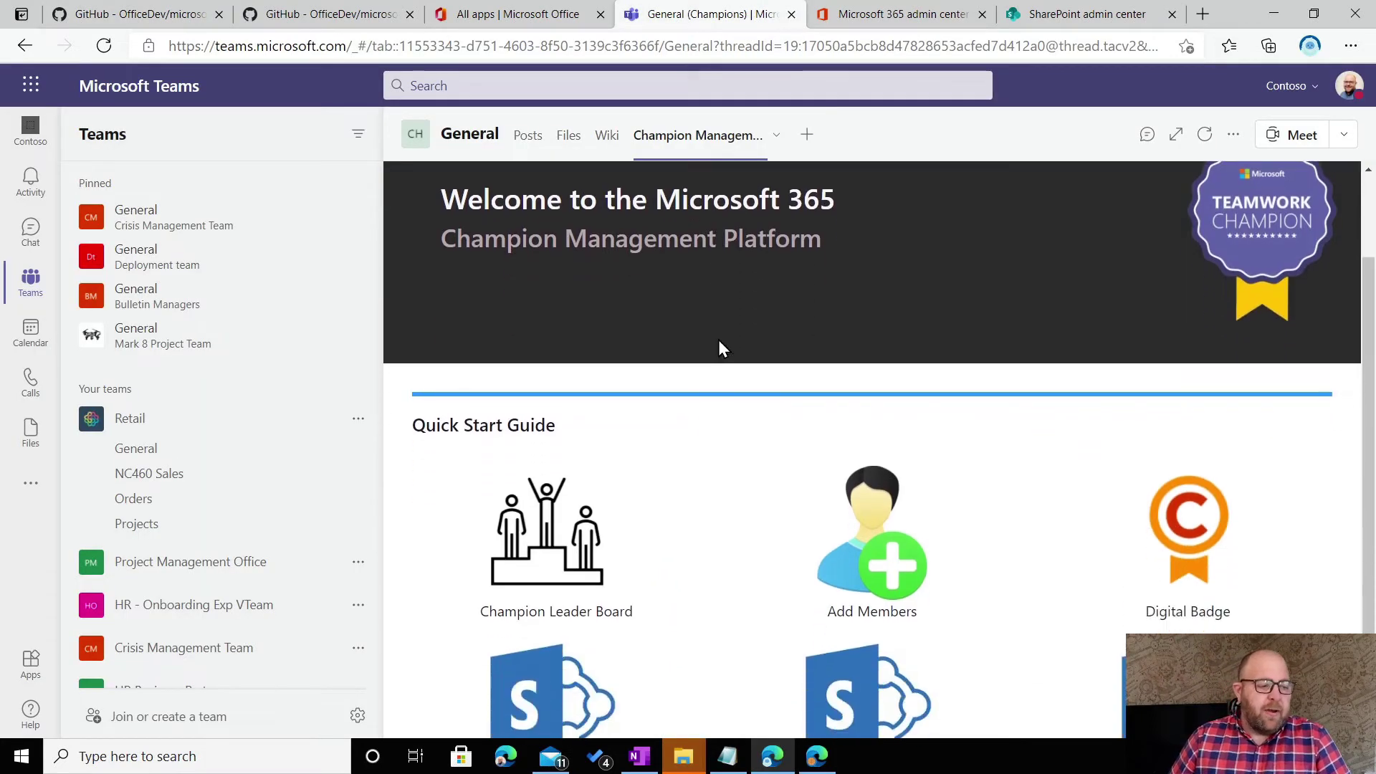
{"action": "left_click", "coordinate": [548, 511]}
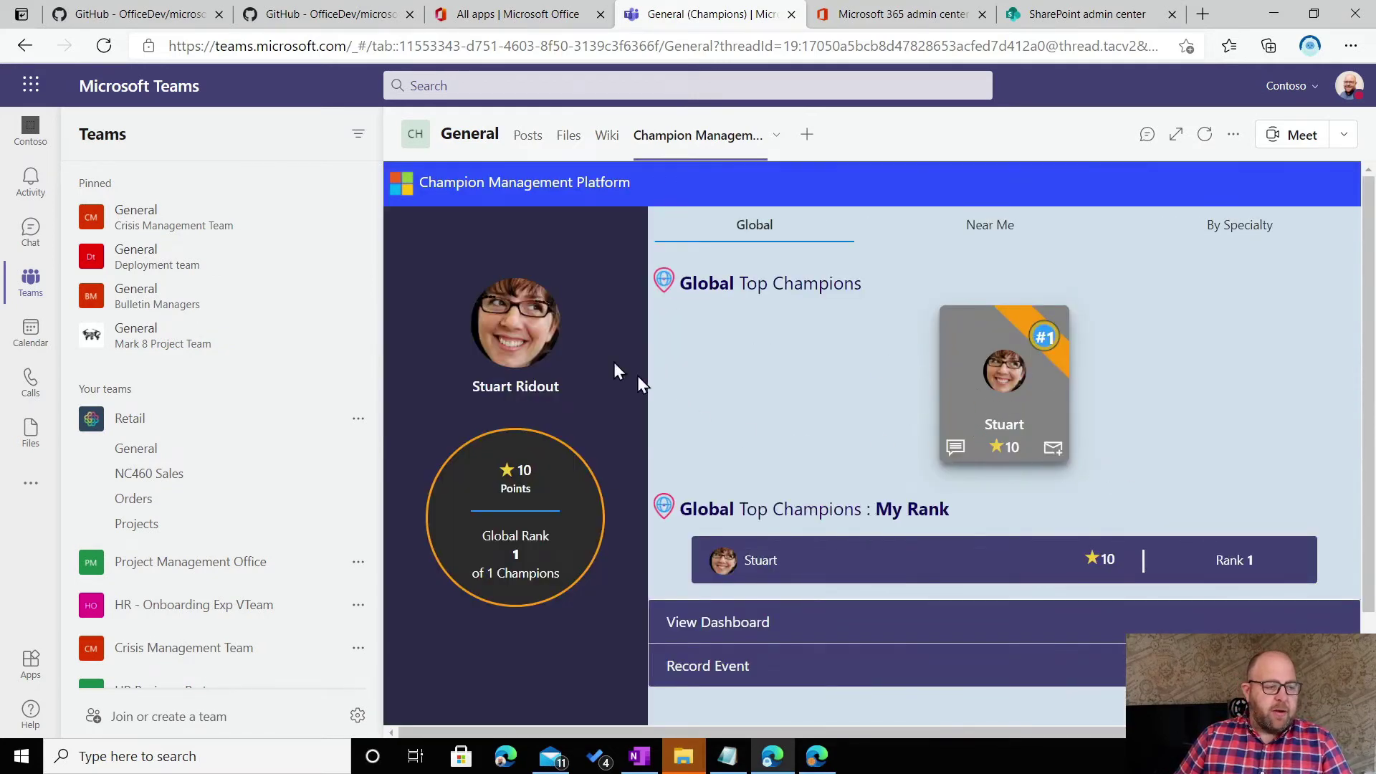
{"action": "scroll", "coordinate": [685, 279], "scroll_direction": "down", "scroll_amount": 2}
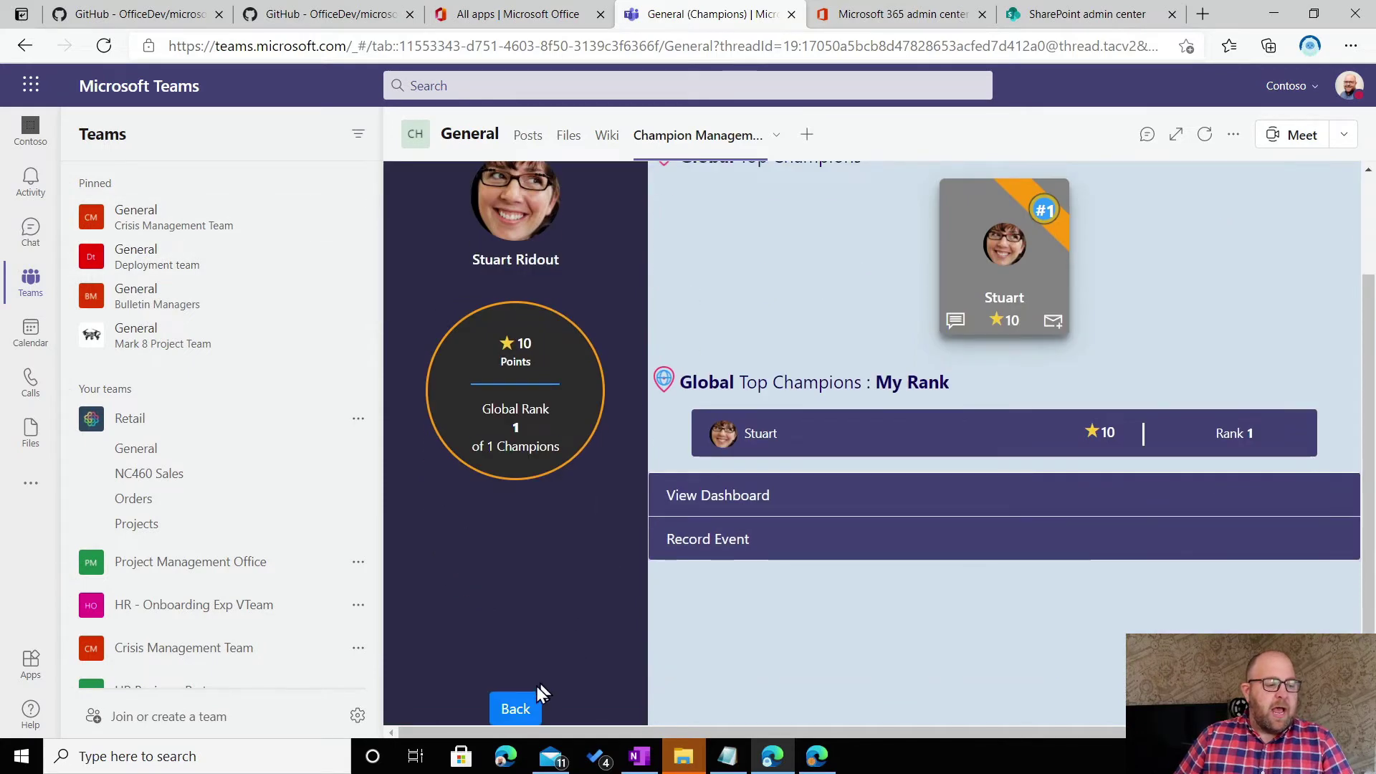
{"action": "left_click", "coordinate": [515, 708]}
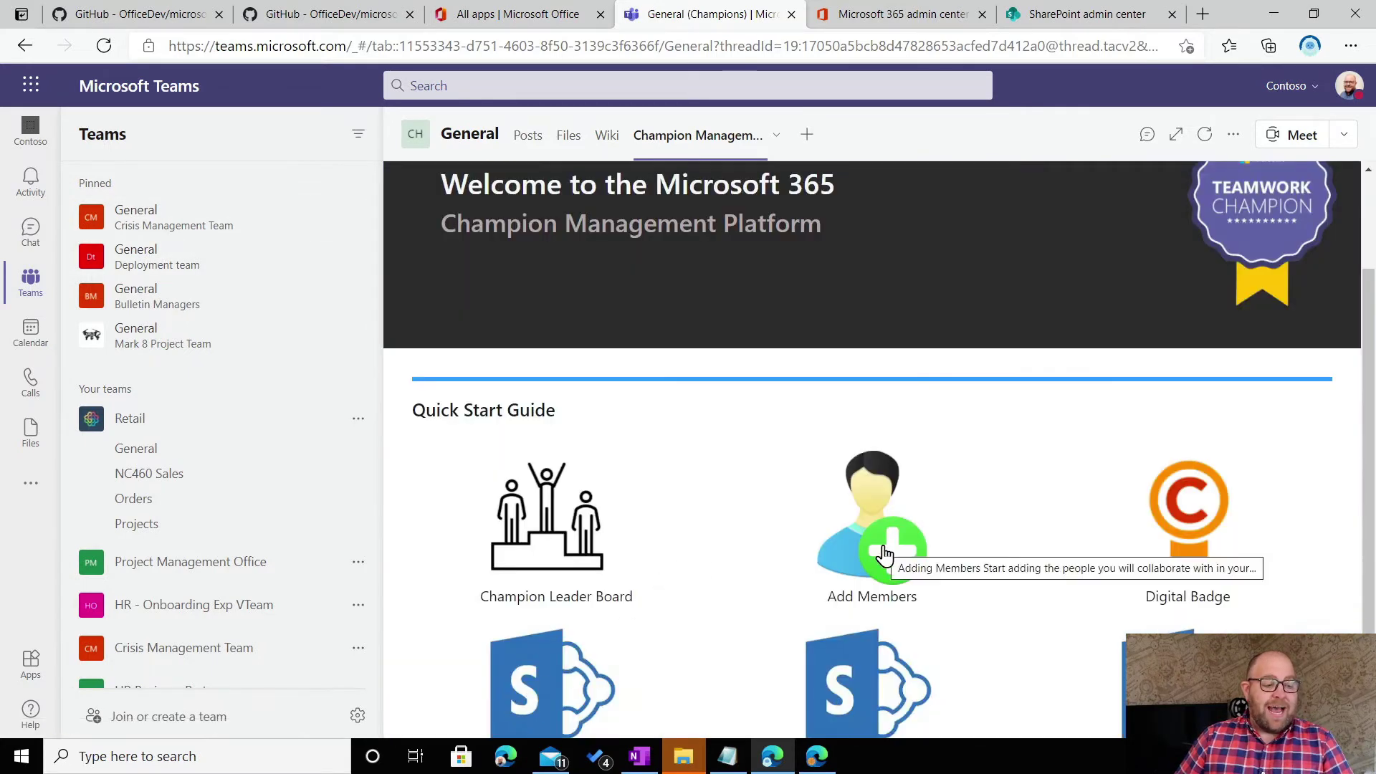
Start adding a member by choosing the person and setting the region to Europe and the country to UK.
{"action": "left_click", "coordinate": [885, 554]}
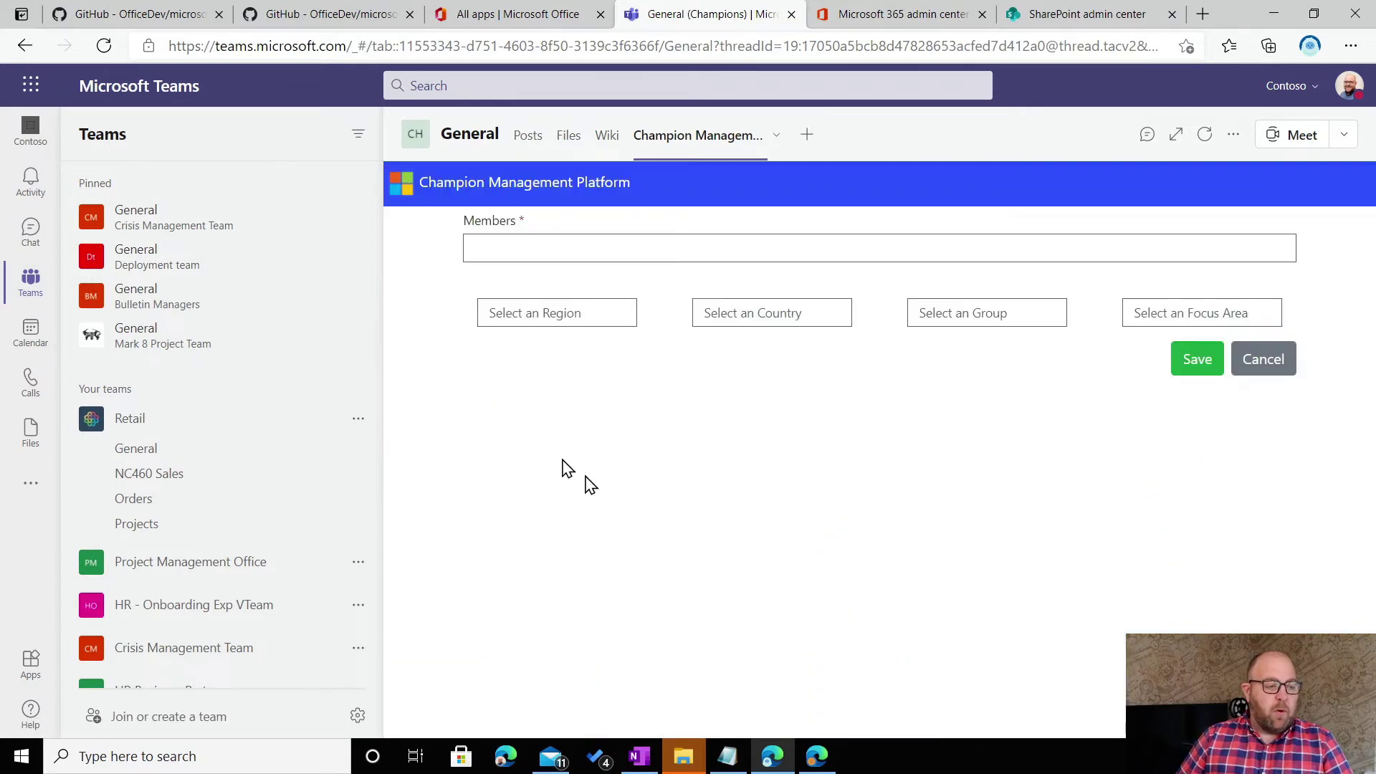
{"action": "left_click", "coordinate": [536, 244]}
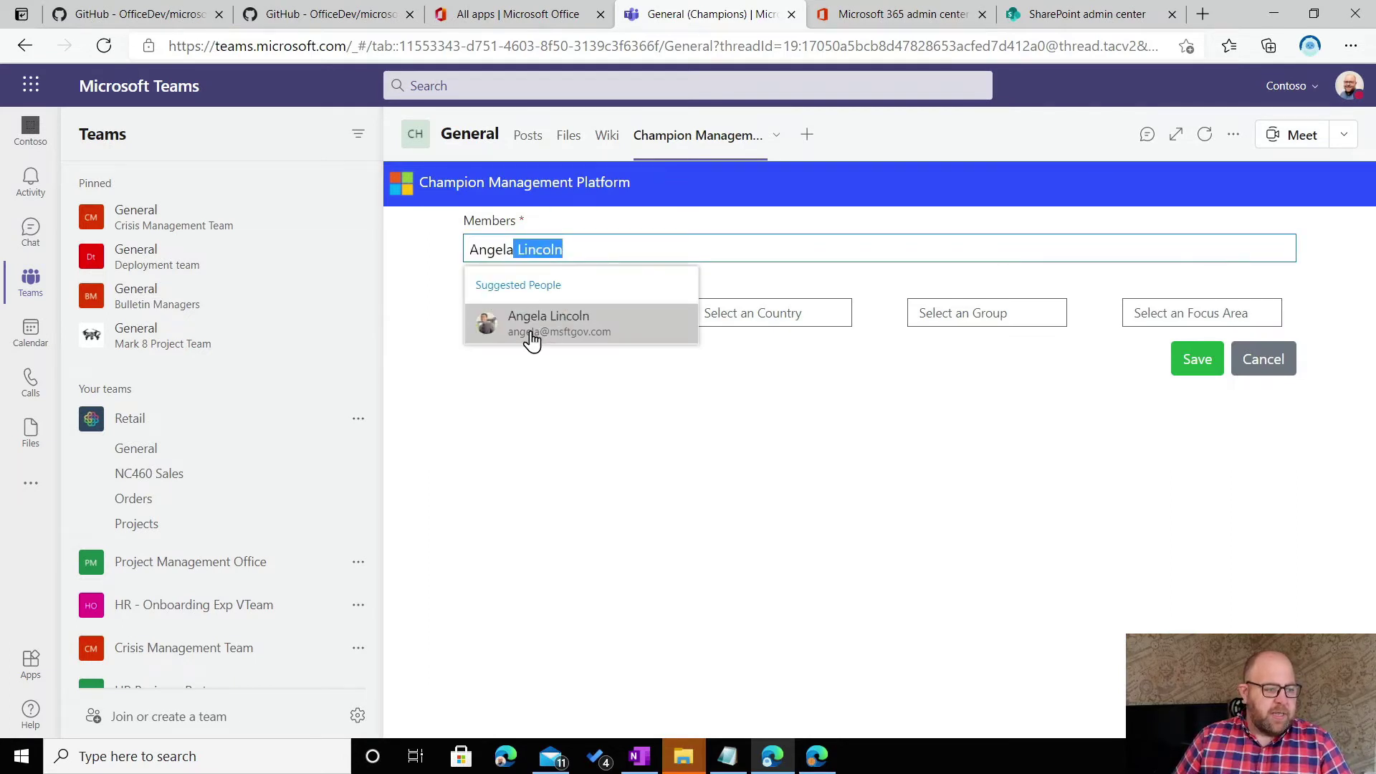
{"action": "left_click", "coordinate": [530, 333]}
{"action": "left_click", "coordinate": [626, 316]}
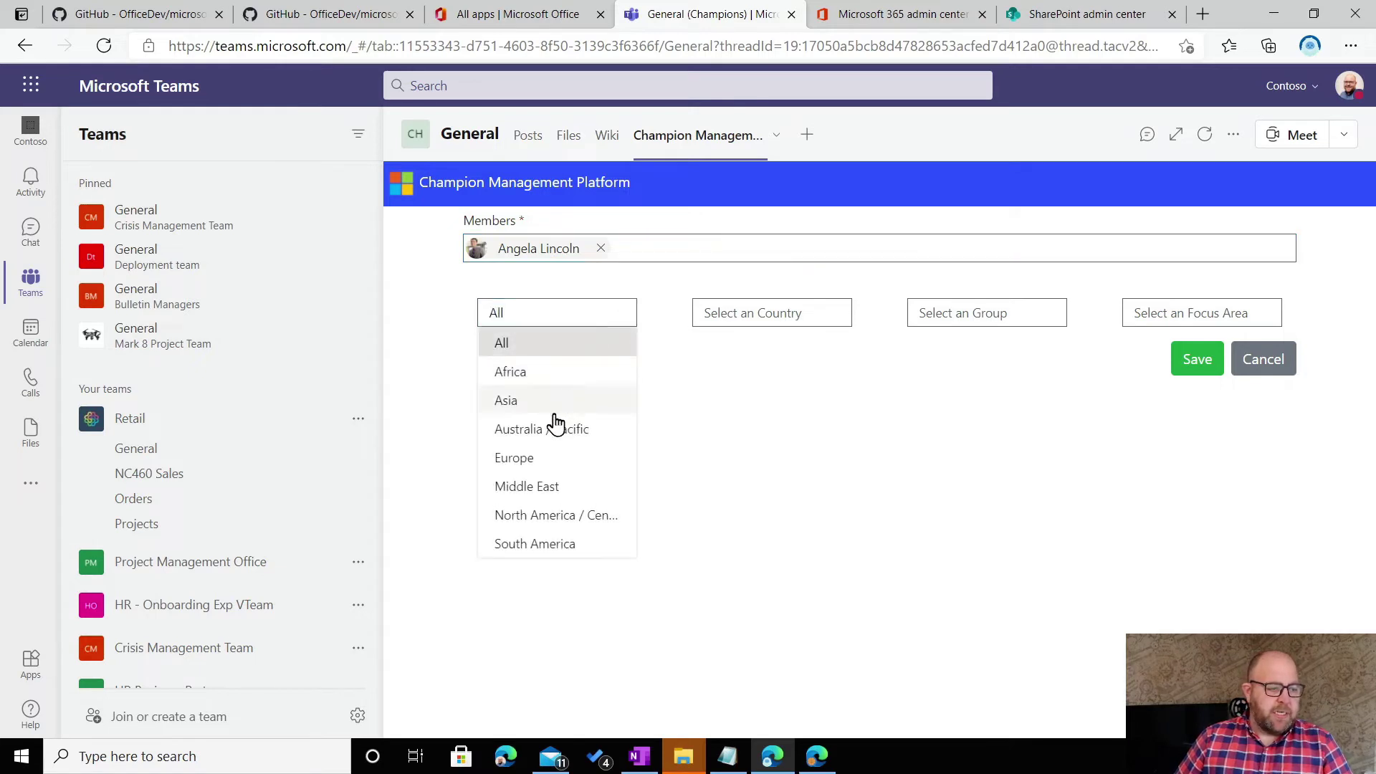
{"action": "left_click", "coordinate": [549, 464]}
{"action": "left_click", "coordinate": [791, 313]}
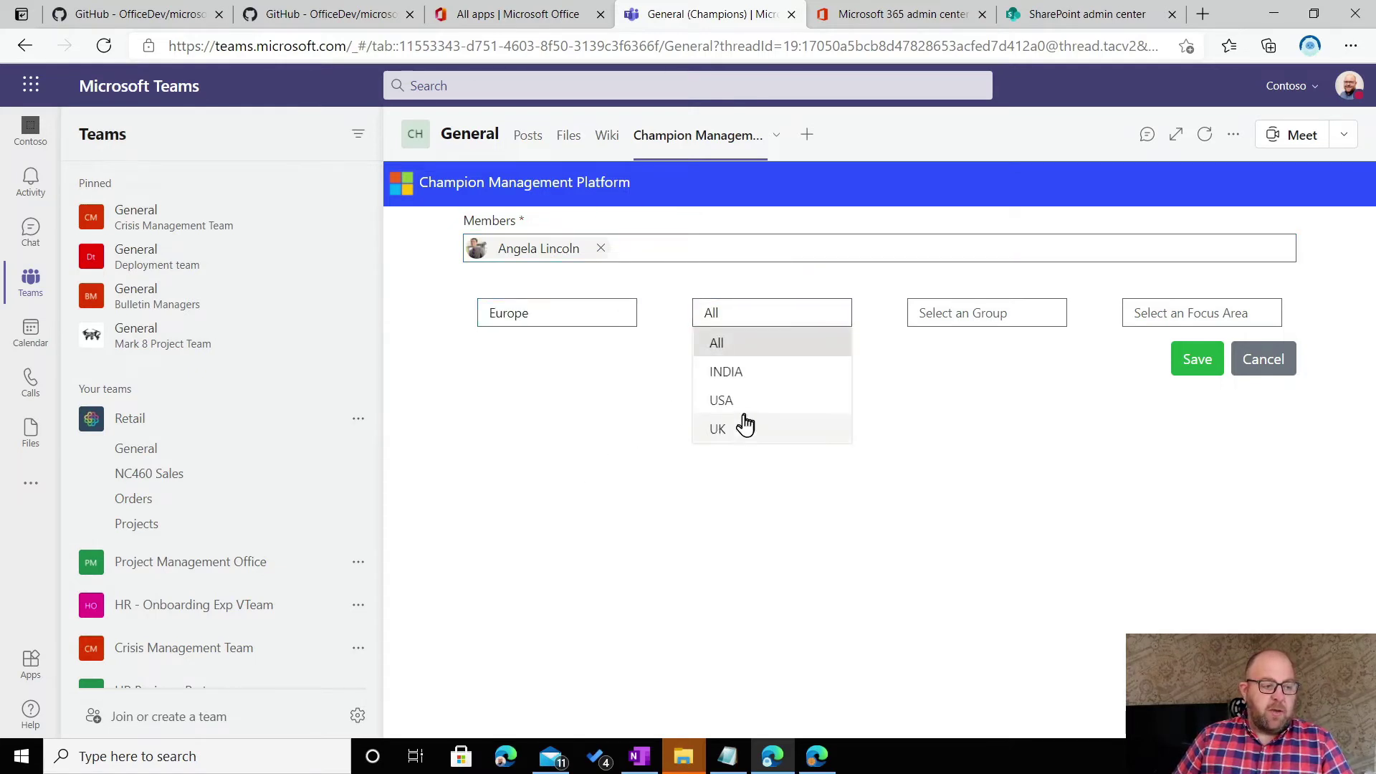
{"action": "left_click", "coordinate": [731, 430]}
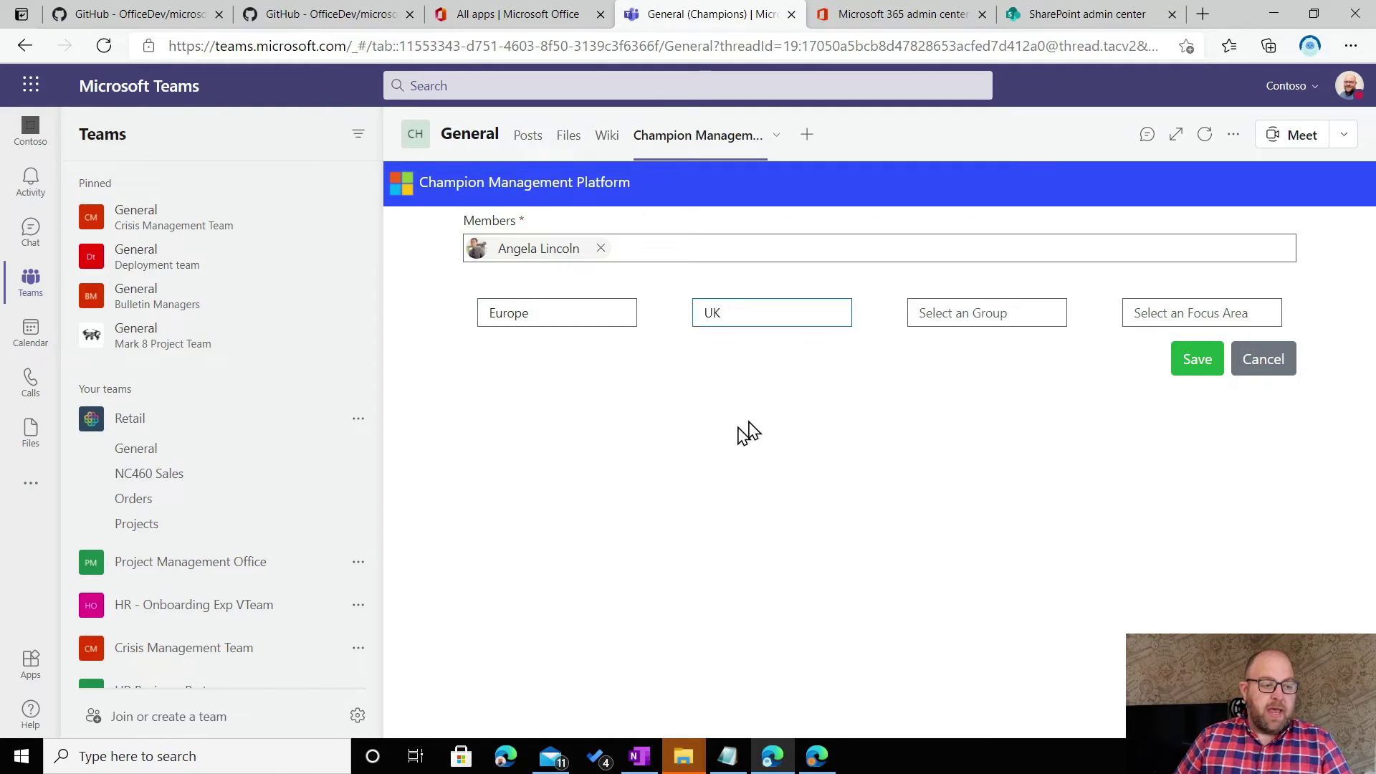
Set the new member's group to IT Pro and focus area to Teamwork, save the member, and return to the landing page.
{"action": "left_click", "coordinate": [958, 324]}
{"action": "left_click", "coordinate": [964, 372]}
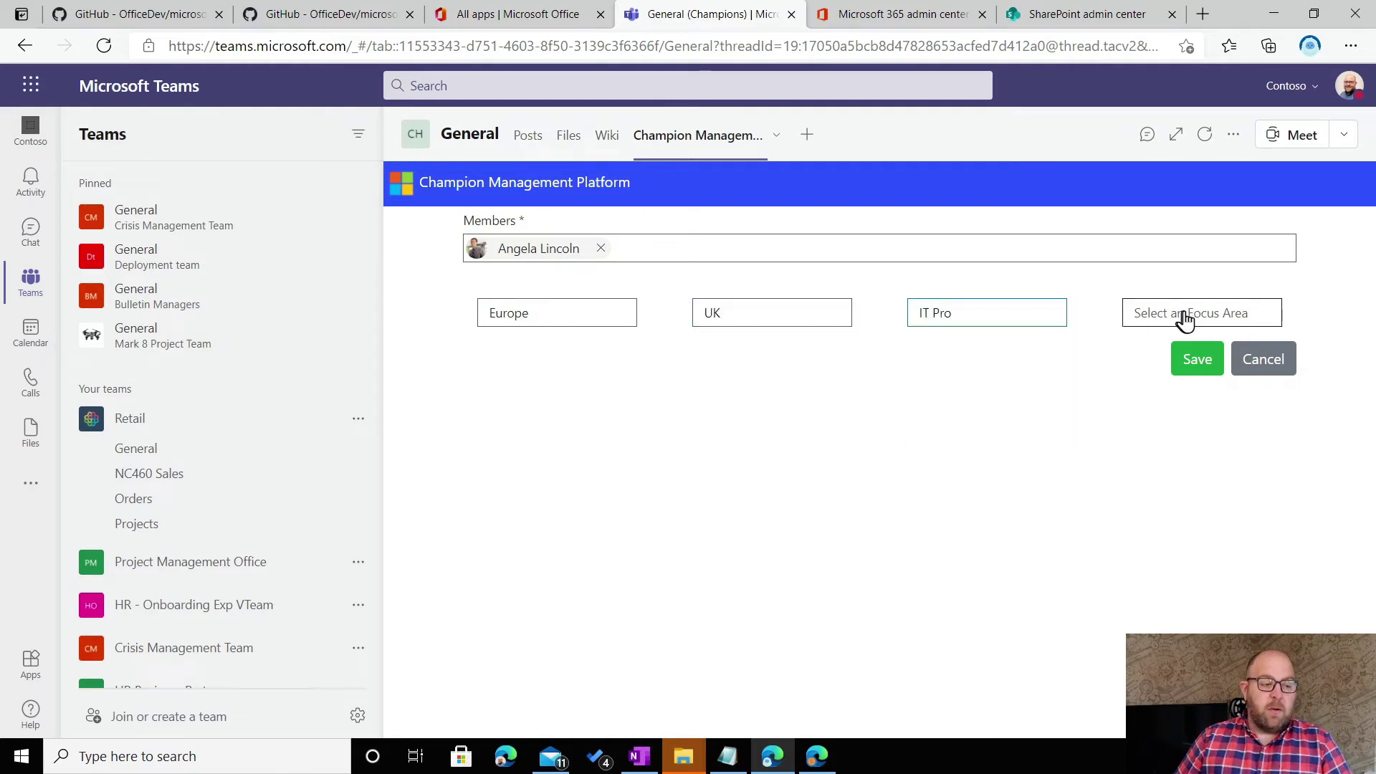
{"action": "left_click", "coordinate": [1193, 322]}
{"action": "left_click", "coordinate": [1150, 400]}
{"action": "left_click", "coordinate": [1194, 360]}
{"action": "left_click", "coordinate": [846, 137]}
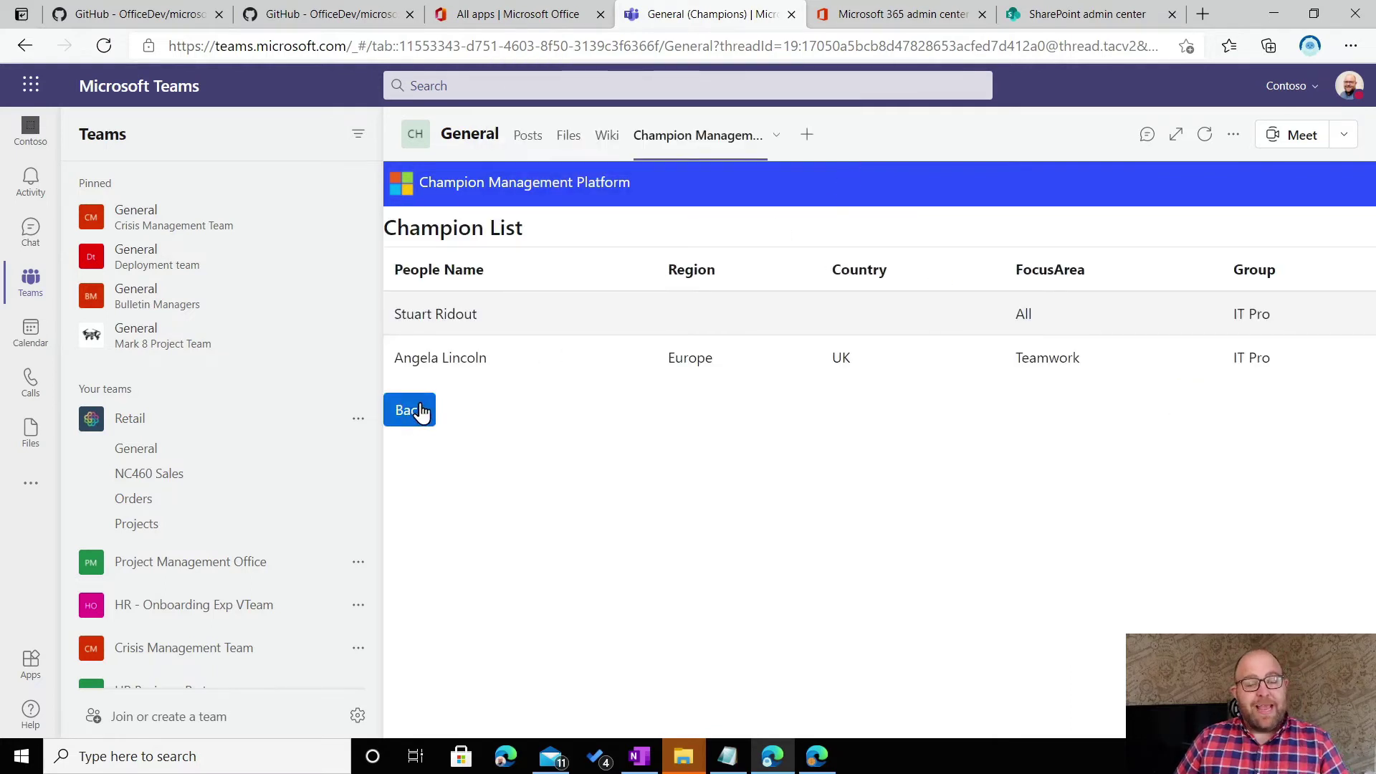
{"action": "left_click", "coordinate": [424, 408]}
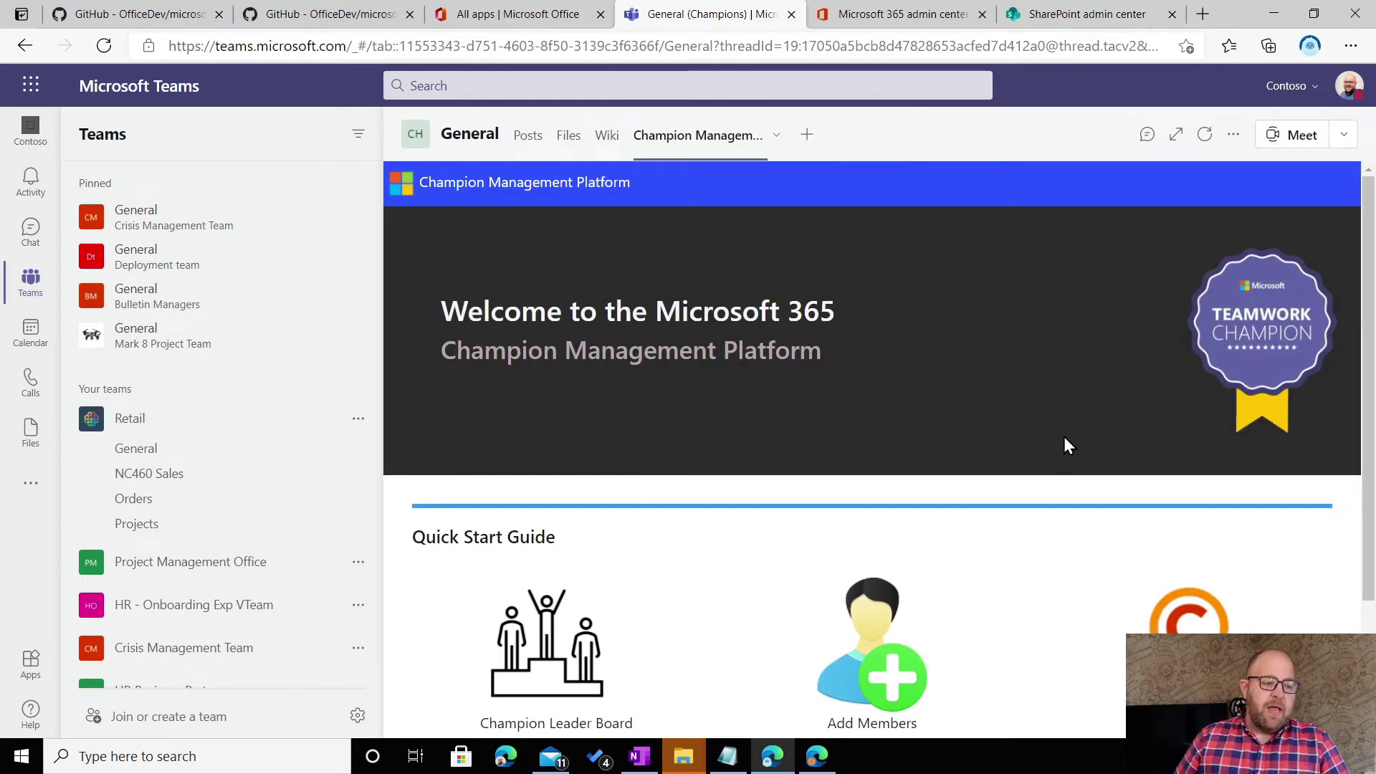
Claim the Teamwork Champion digital badge, apply the badged image to the profile picture, and return to the landing page.
{"action": "scroll", "coordinate": [1066, 444], "scroll_direction": "down", "scroll_amount": 2}
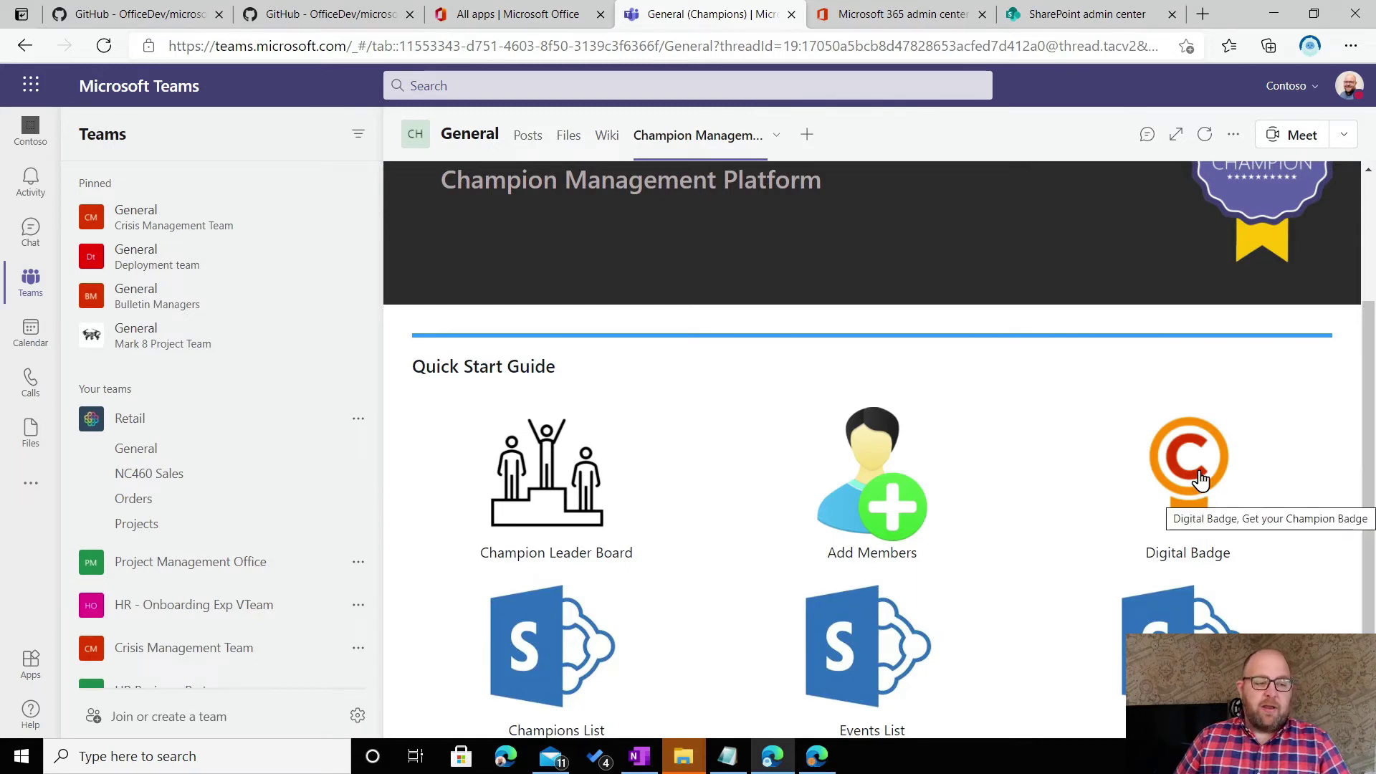
{"action": "left_click", "coordinate": [1200, 501]}
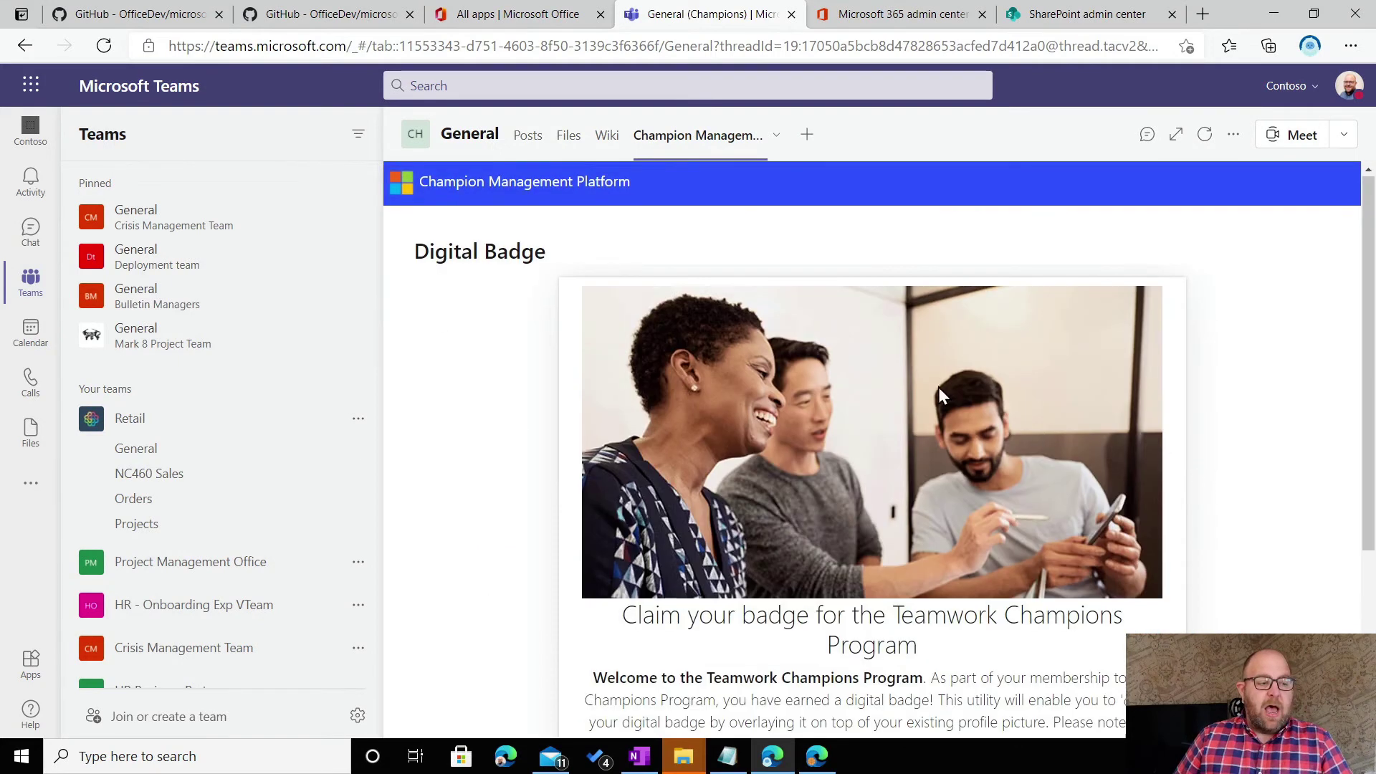
{"action": "scroll", "coordinate": [939, 387], "scroll_direction": "down", "scroll_amount": 4}
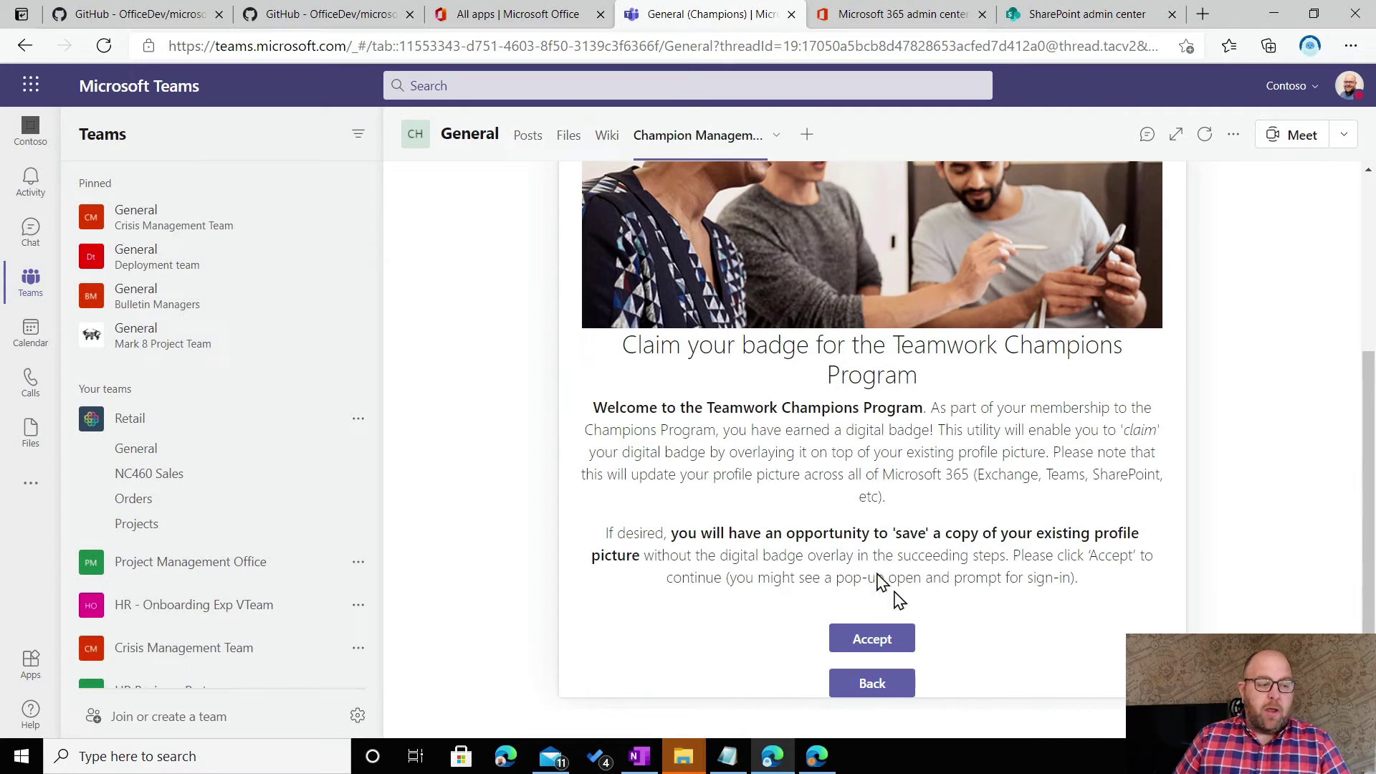
{"action": "left_click", "coordinate": [871, 637]}
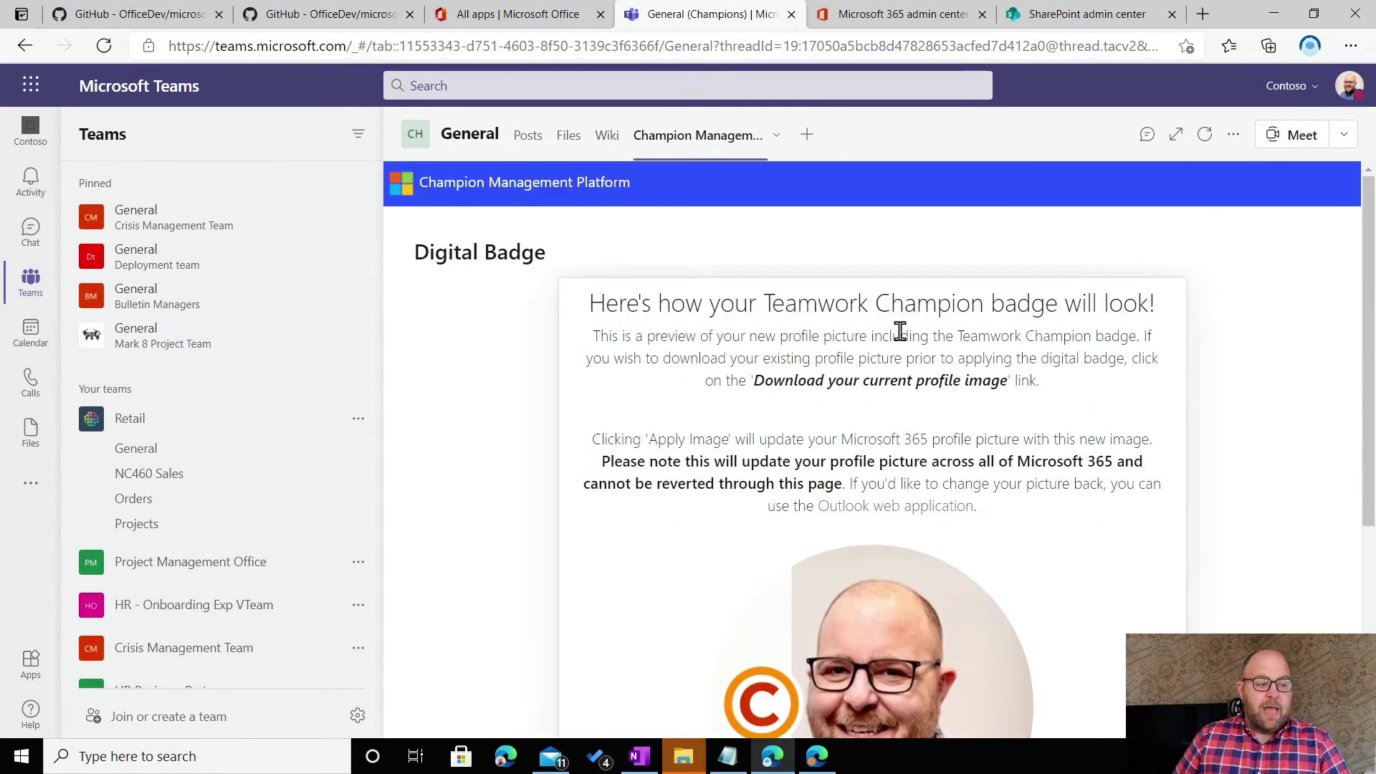
{"action": "scroll", "coordinate": [892, 337], "scroll_direction": "down", "scroll_amount": 4}
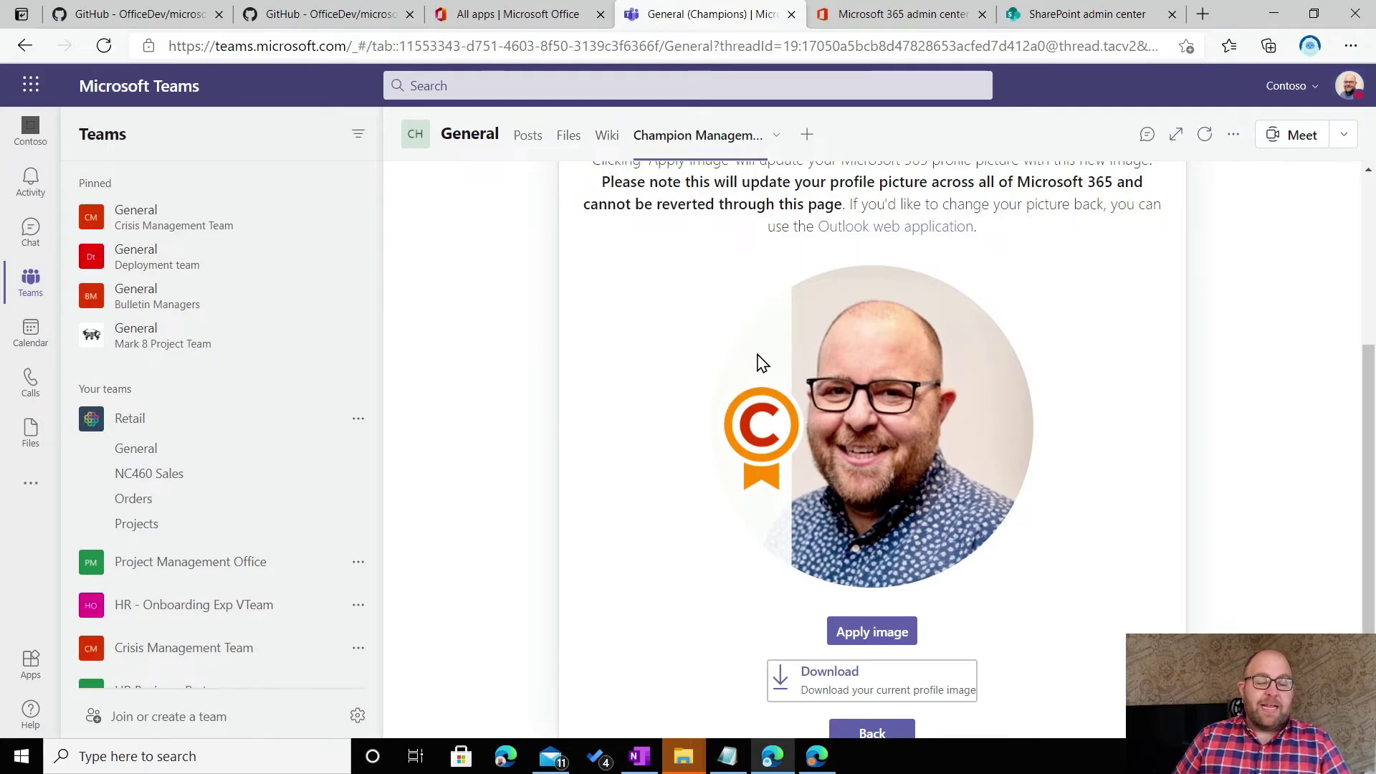
{"action": "left_click", "coordinate": [880, 633]}
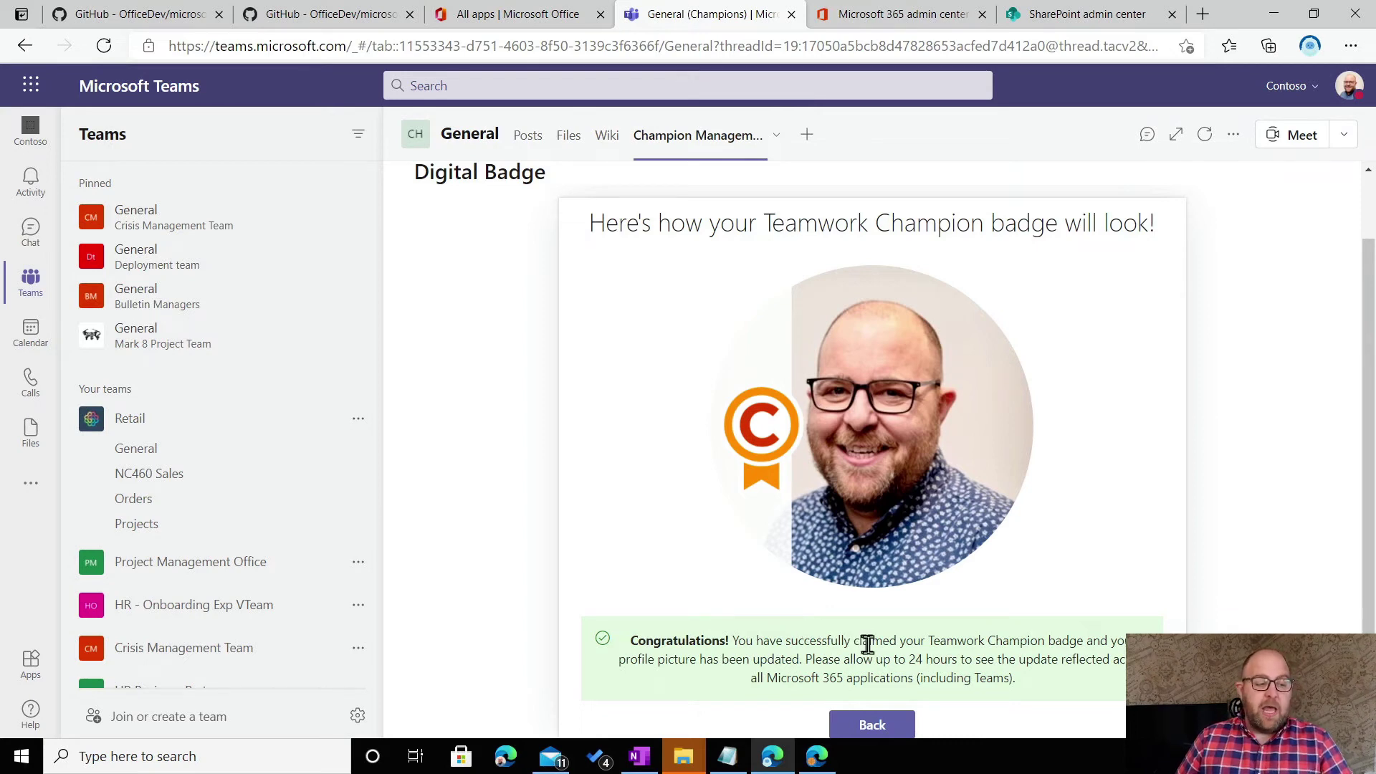
{"action": "scroll", "coordinate": [878, 666], "scroll_direction": "down", "scroll_amount": 1}
{"action": "left_click", "coordinate": [871, 684]}
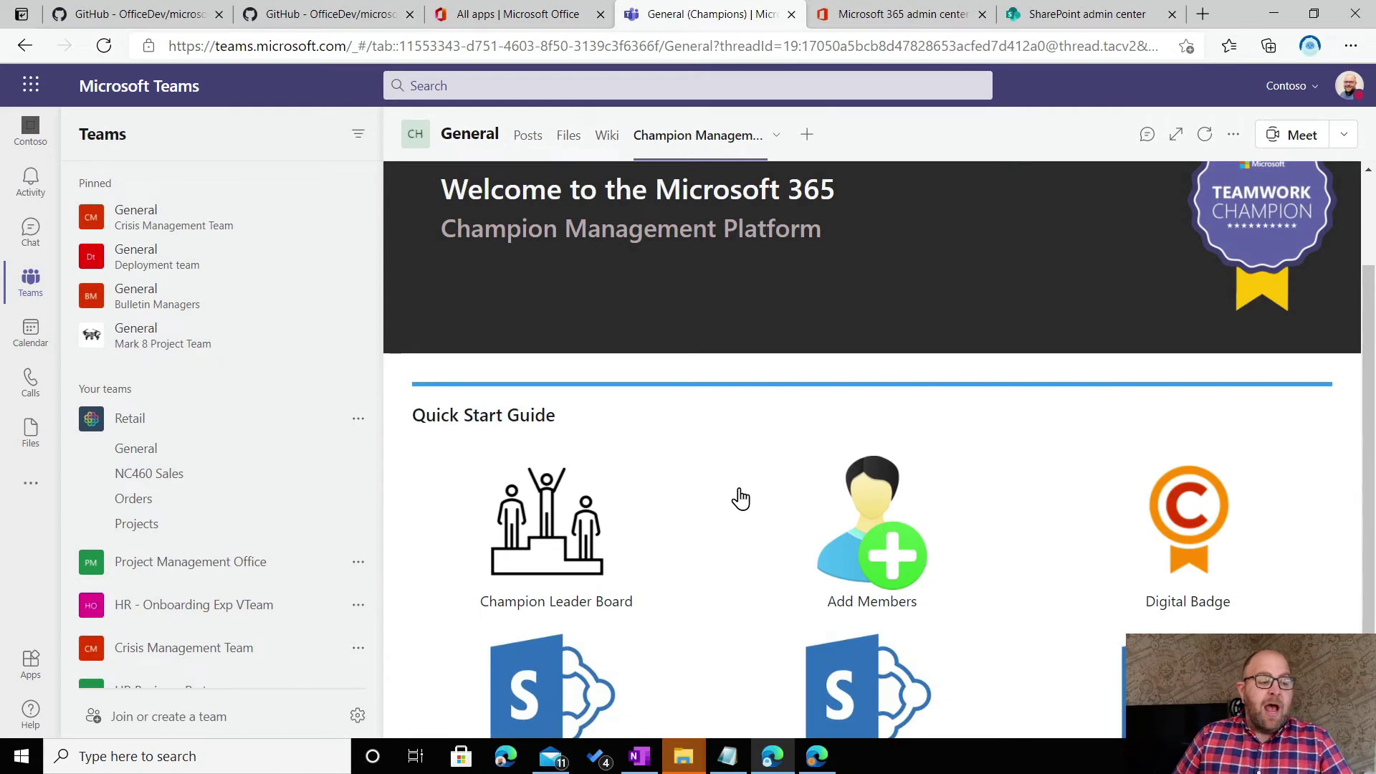
Open the Champions List in SharePoint and read the README instructions on editing a column's choices.
{"action": "scroll", "coordinate": [740, 498], "scroll_direction": "down", "scroll_amount": 1}
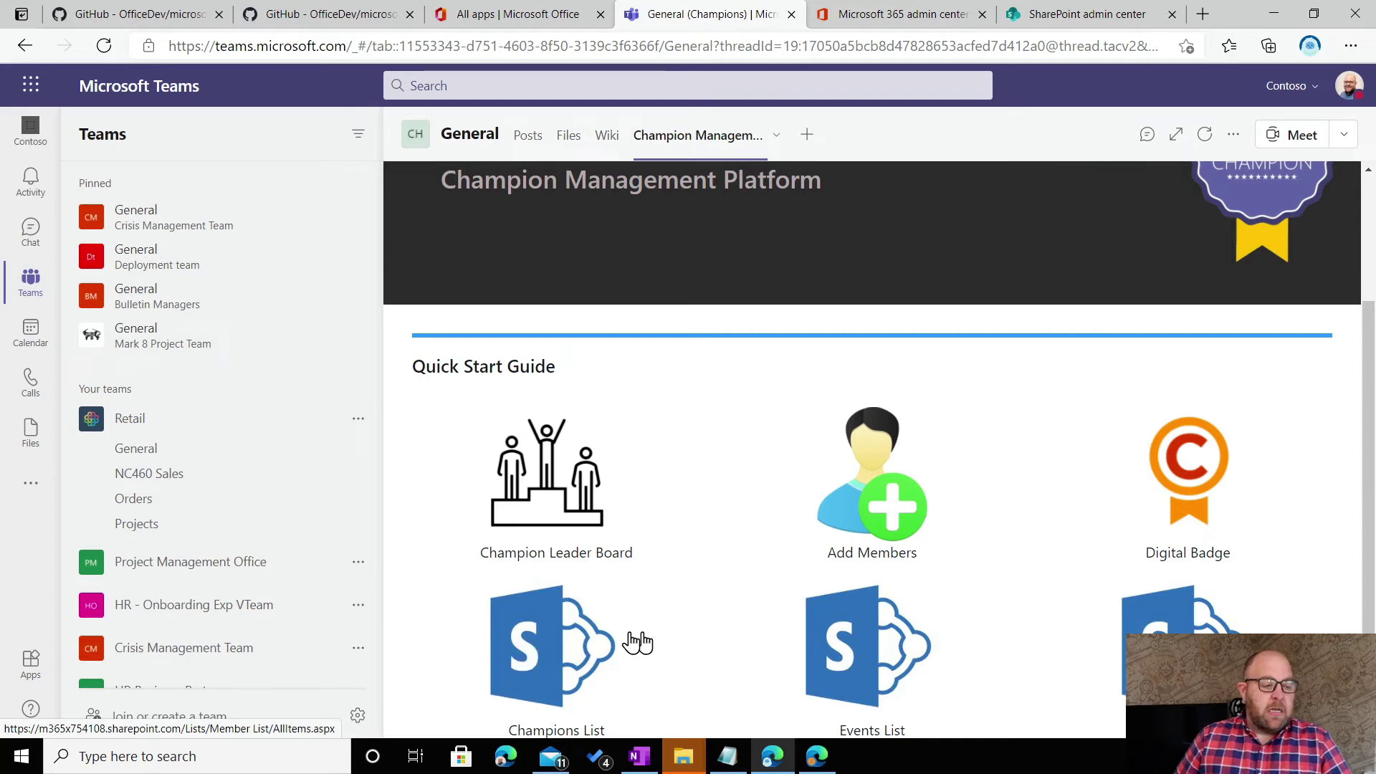
{"action": "left_click", "coordinate": [534, 638]}
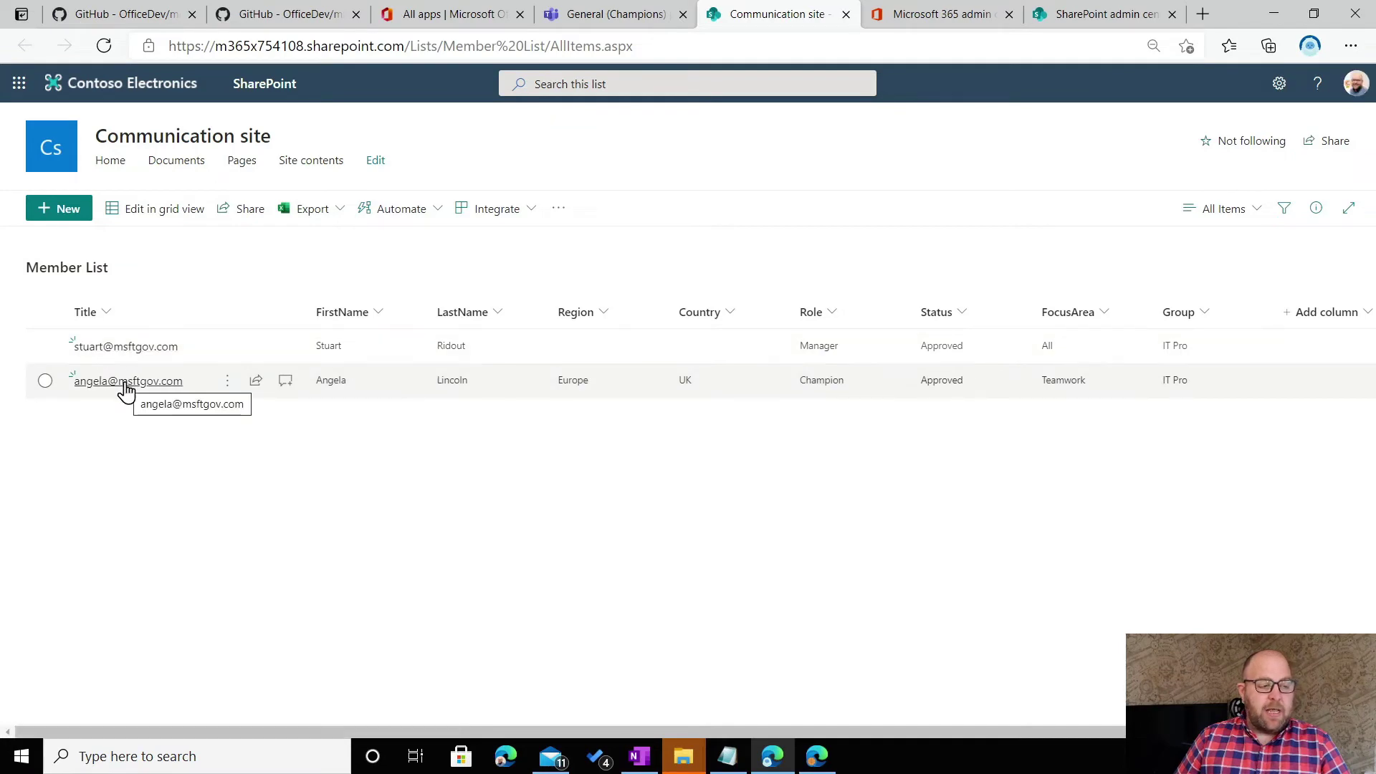
{"action": "left_click", "coordinate": [100, 22]}
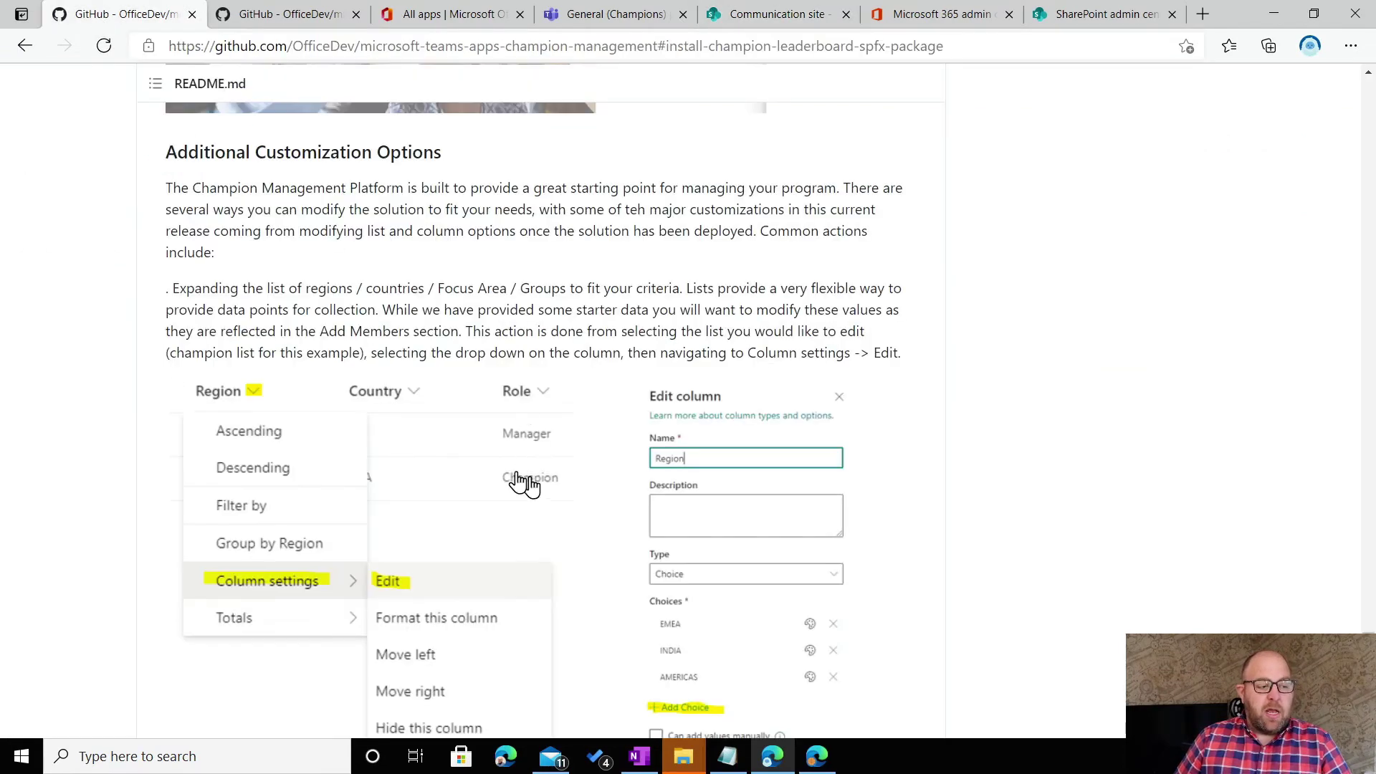
{"action": "scroll", "coordinate": [430, 451], "scroll_direction": "down", "scroll_amount": 2}
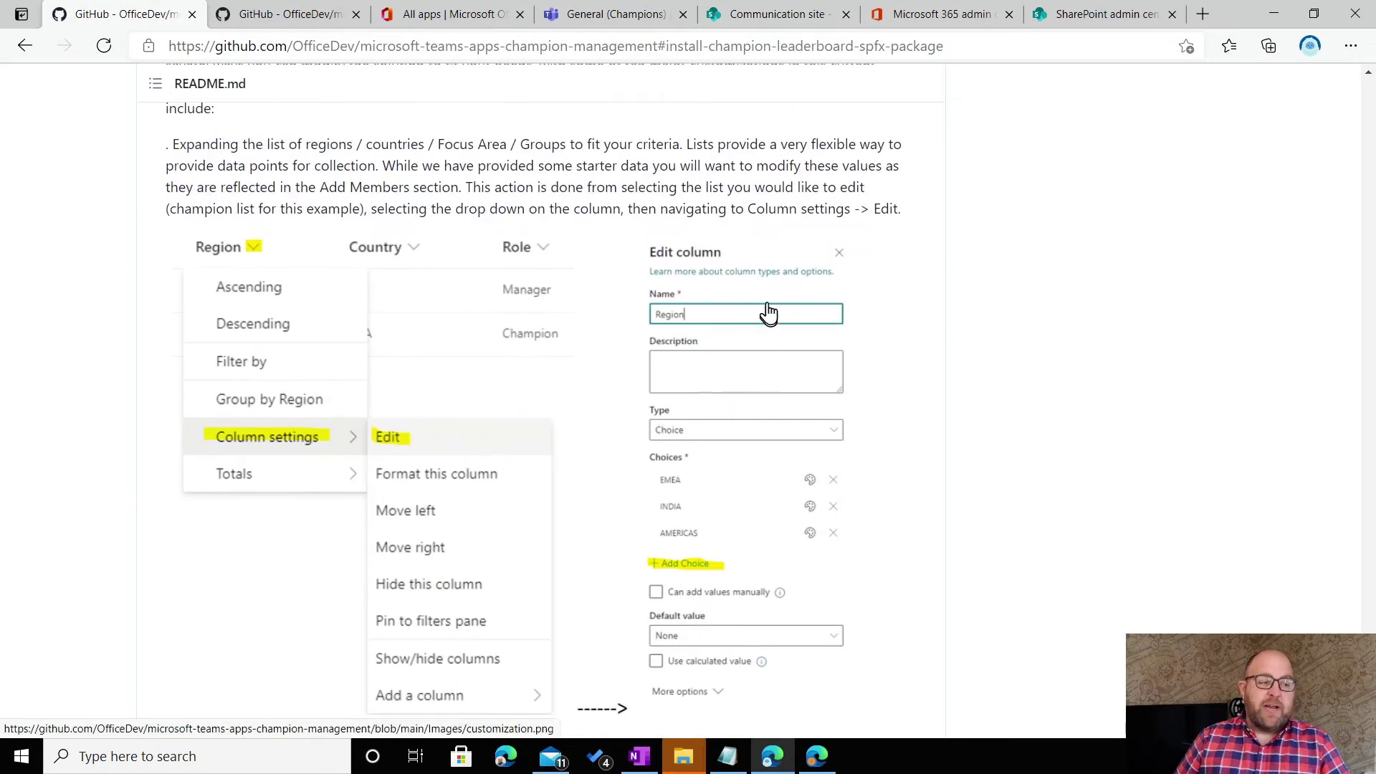
Add FRANCE as a new choice to the Country column of the SharePoint Member List and save the column.
{"action": "left_click", "coordinate": [746, 14]}
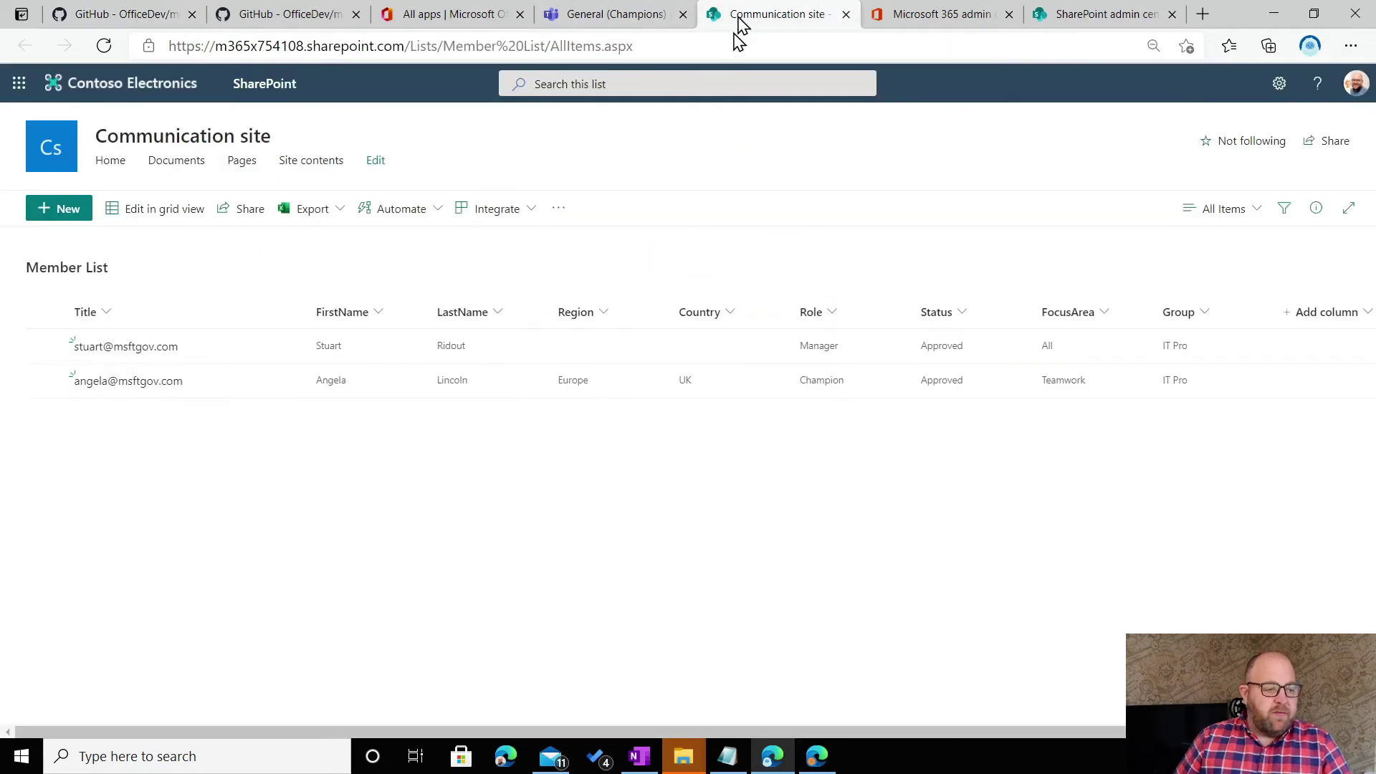
{"action": "left_click", "coordinate": [729, 321]}
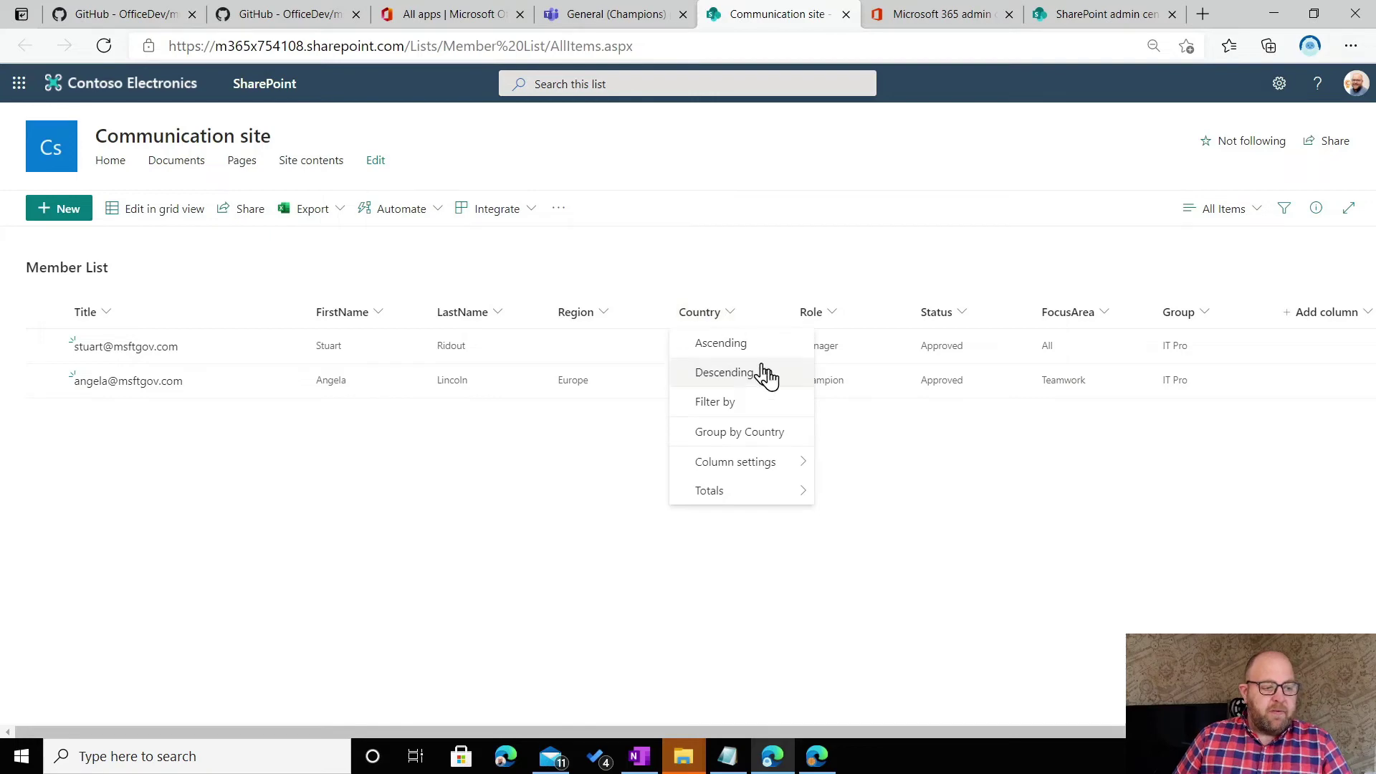
{"action": "mouse_move", "coordinate": [769, 469]}
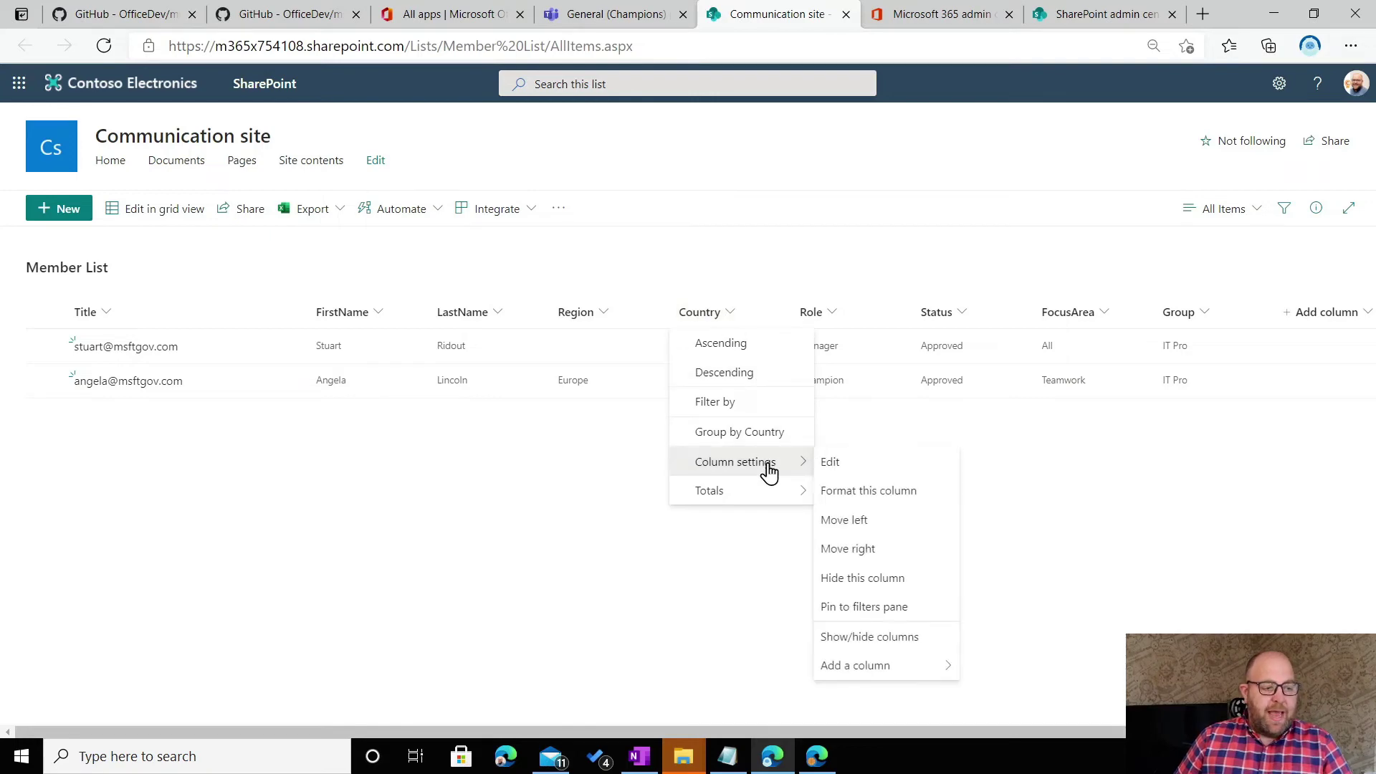
{"action": "left_click", "coordinate": [837, 478]}
{"action": "left_click", "coordinate": [1157, 469]}
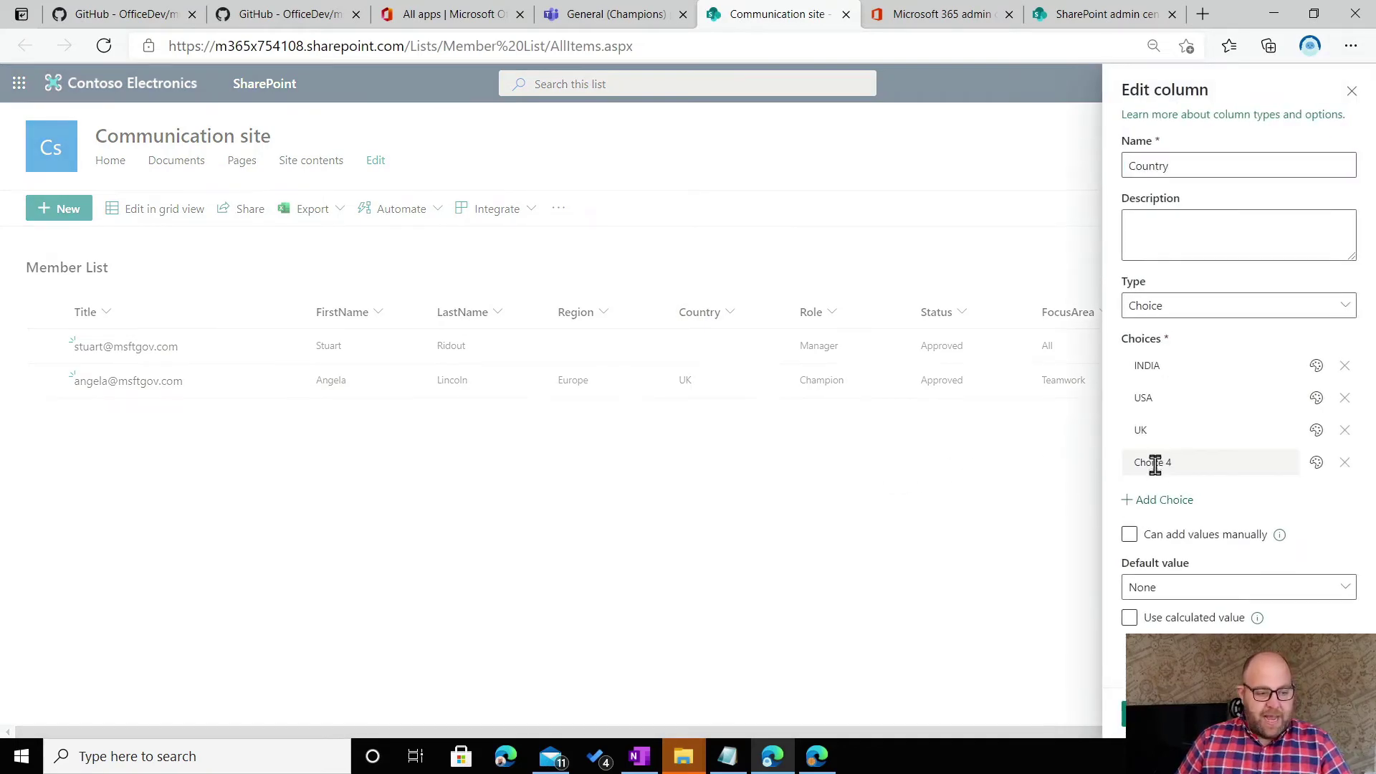
{"action": "type", "text": "FRANCE"}
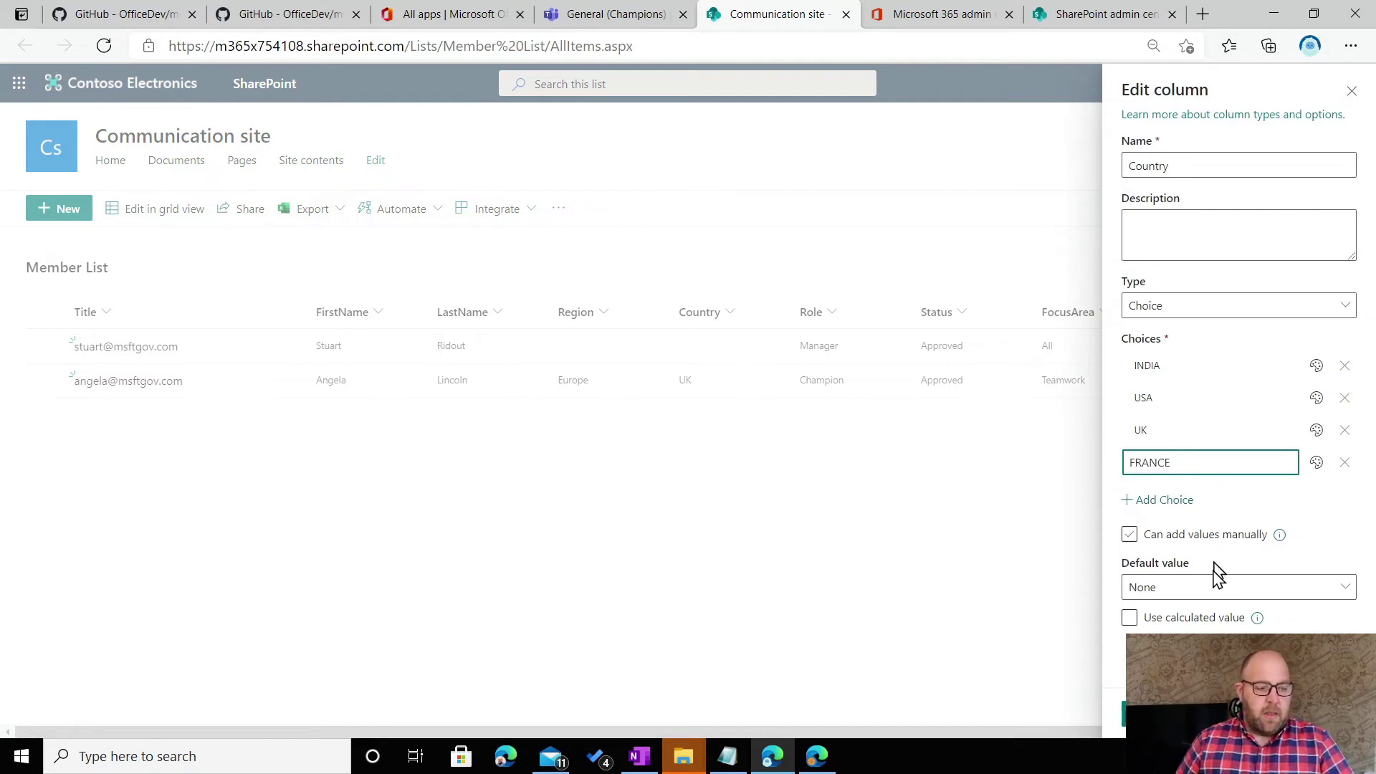
{"action": "left_click", "coordinate": [1232, 539]}
{"action": "left_click", "coordinate": [1344, 539]}
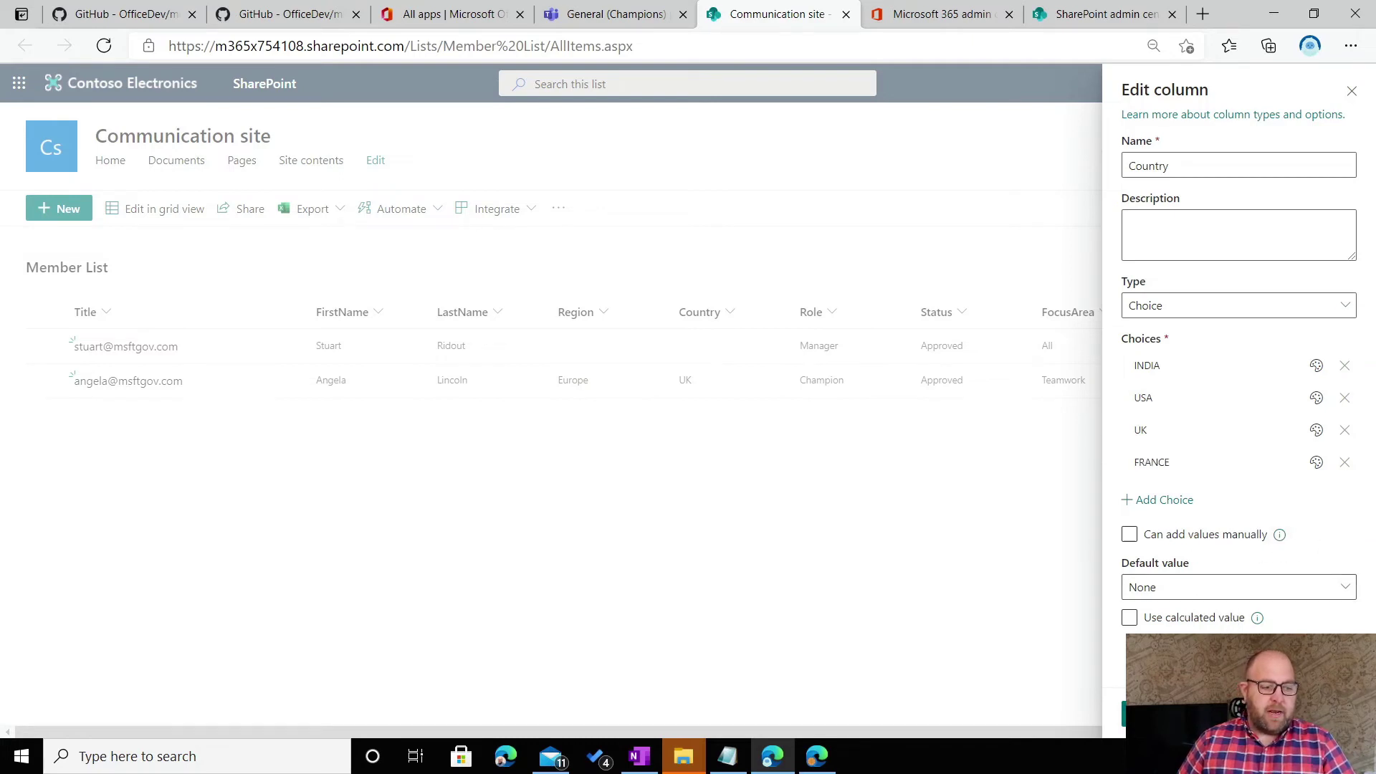
{"action": "left_click", "coordinate": [1145, 713]}
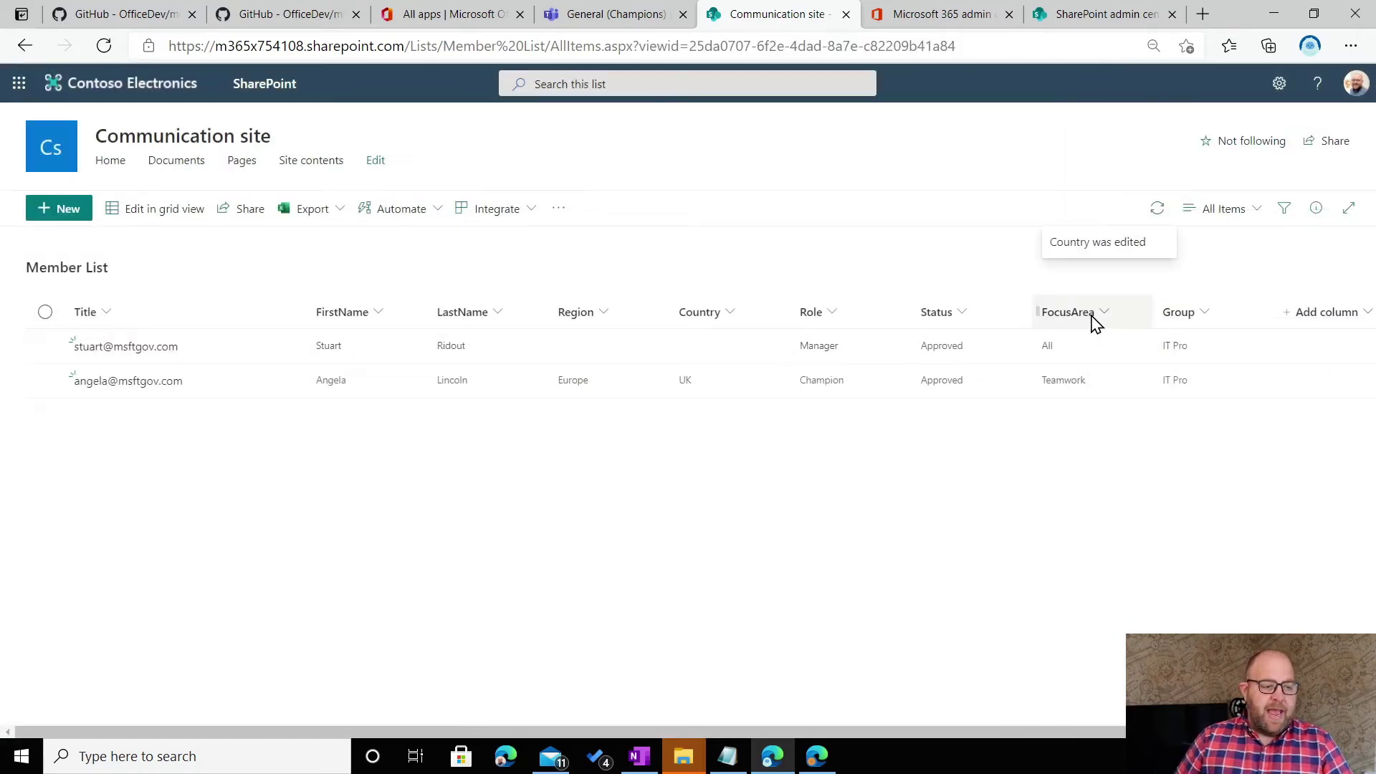
Add Marketing as a new choice to the Group column of the Member List and save the column.
{"action": "left_click", "coordinate": [1190, 314]}
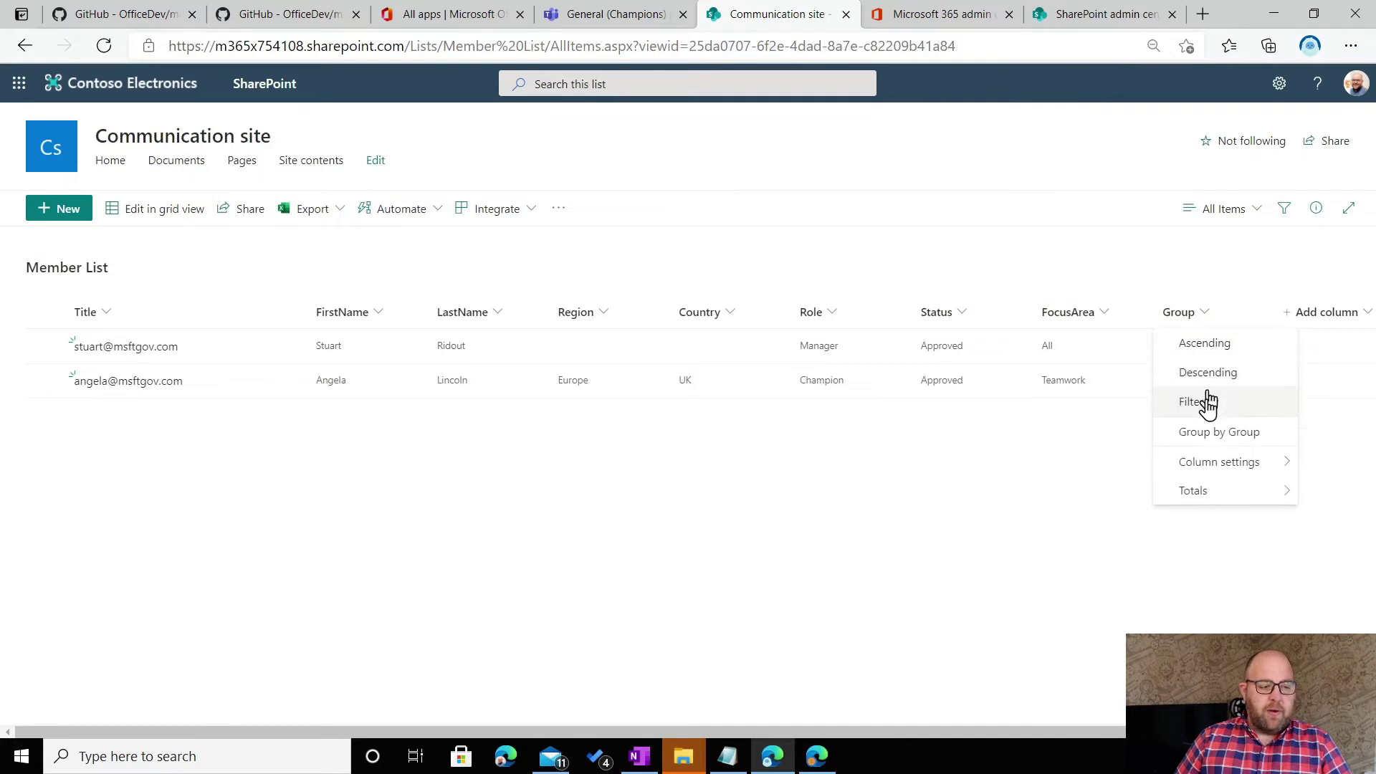
{"action": "mouse_move", "coordinate": [1211, 458]}
{"action": "left_click", "coordinate": [1086, 467]}
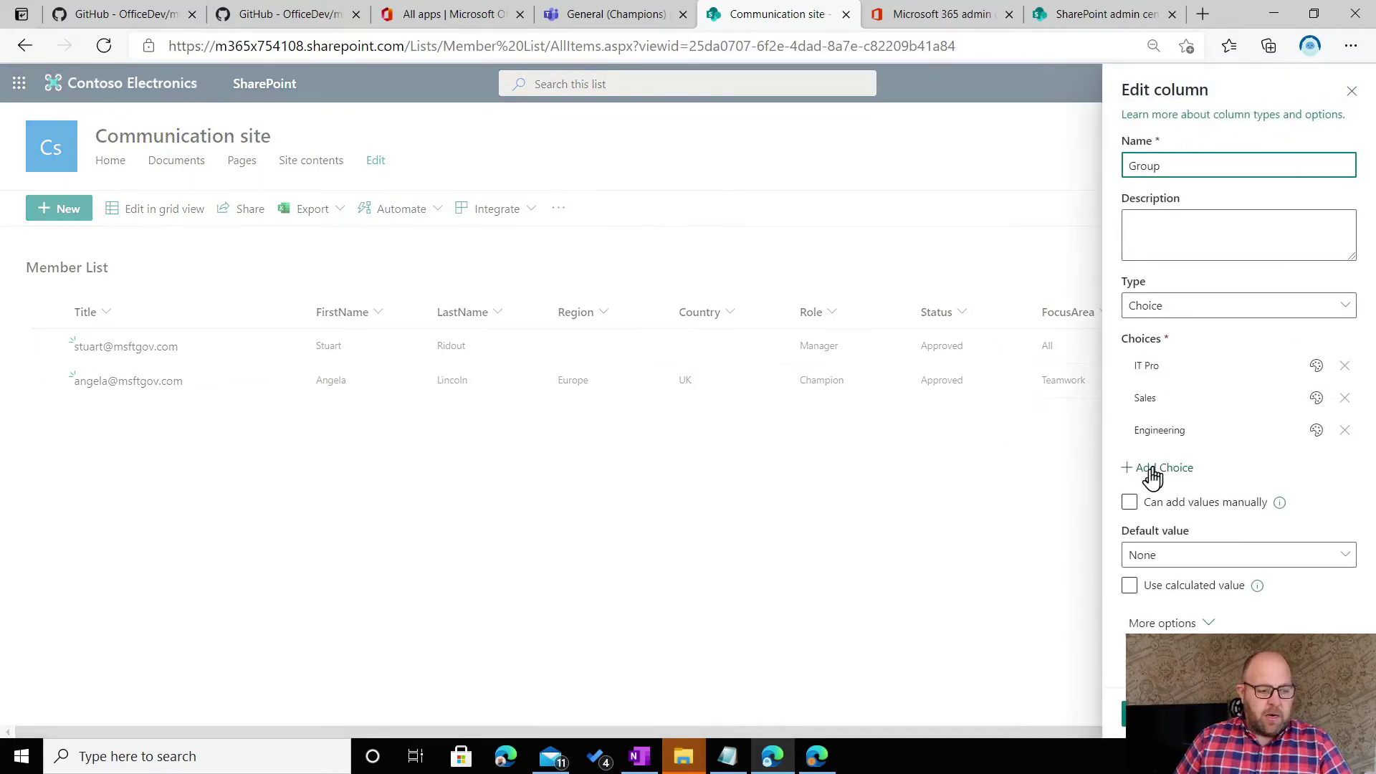
{"action": "left_click", "coordinate": [1149, 467]}
{"action": "left_click", "coordinate": [1188, 471]}
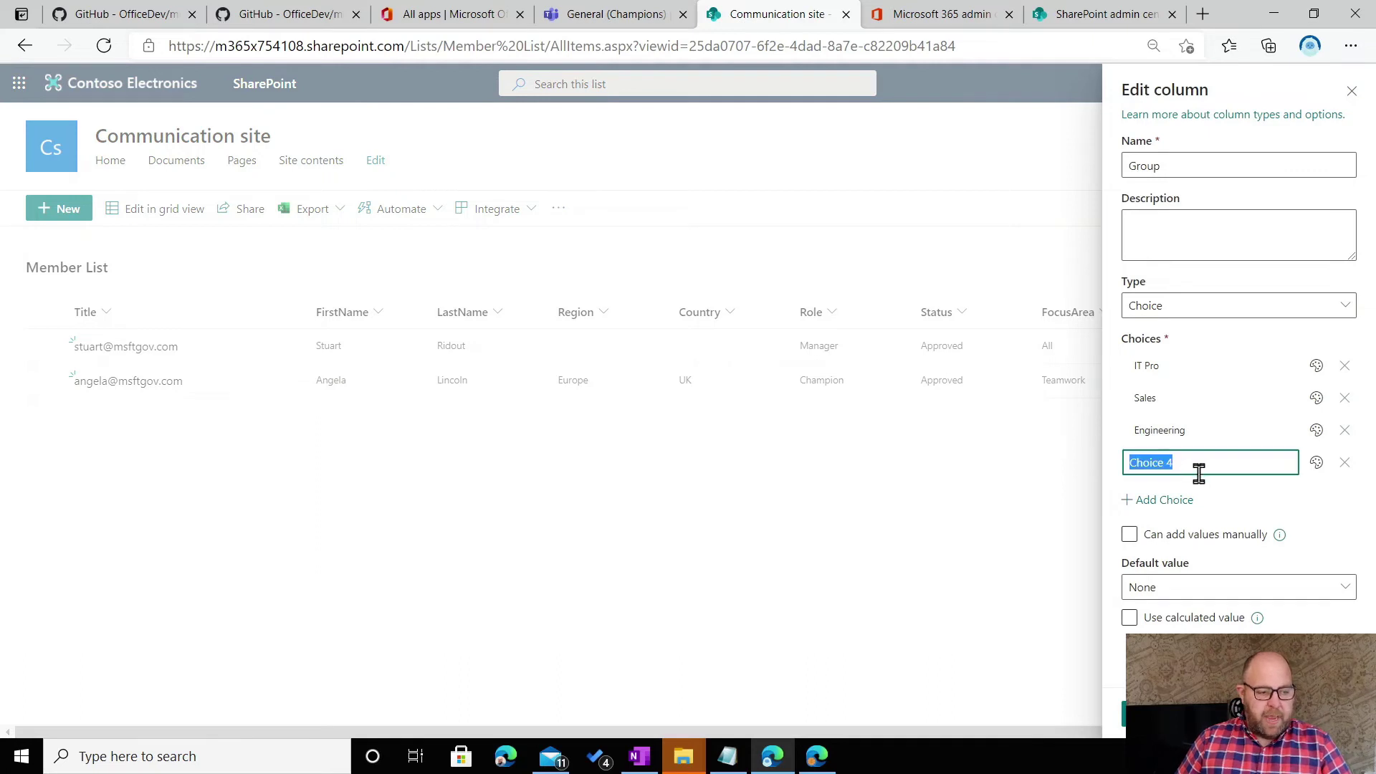
{"action": "type", "text": "Marketing"}
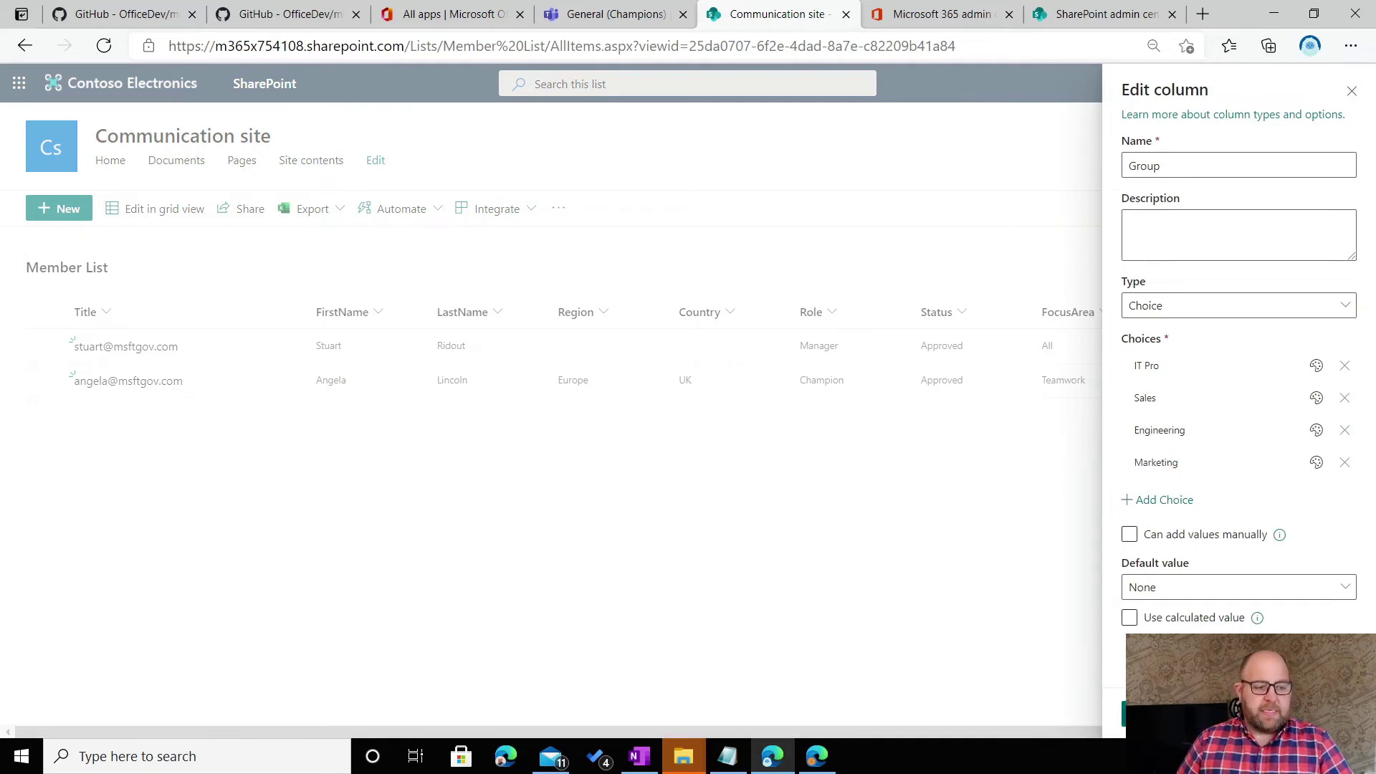
{"action": "left_click", "coordinate": [1145, 714]}
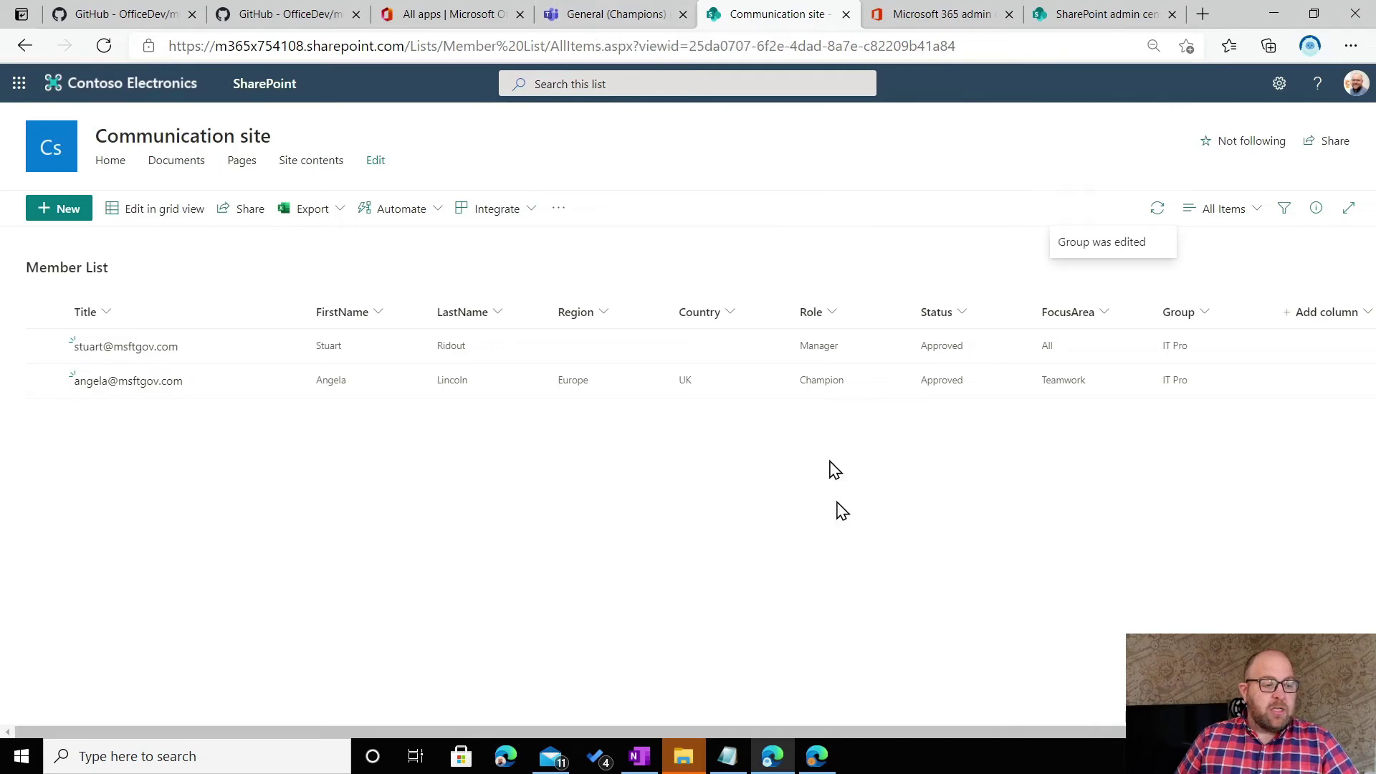
Switch to the champion's Teams session in the other browser window and open the Champion Leader Board.
{"action": "left_click", "coordinate": [605, 14]}
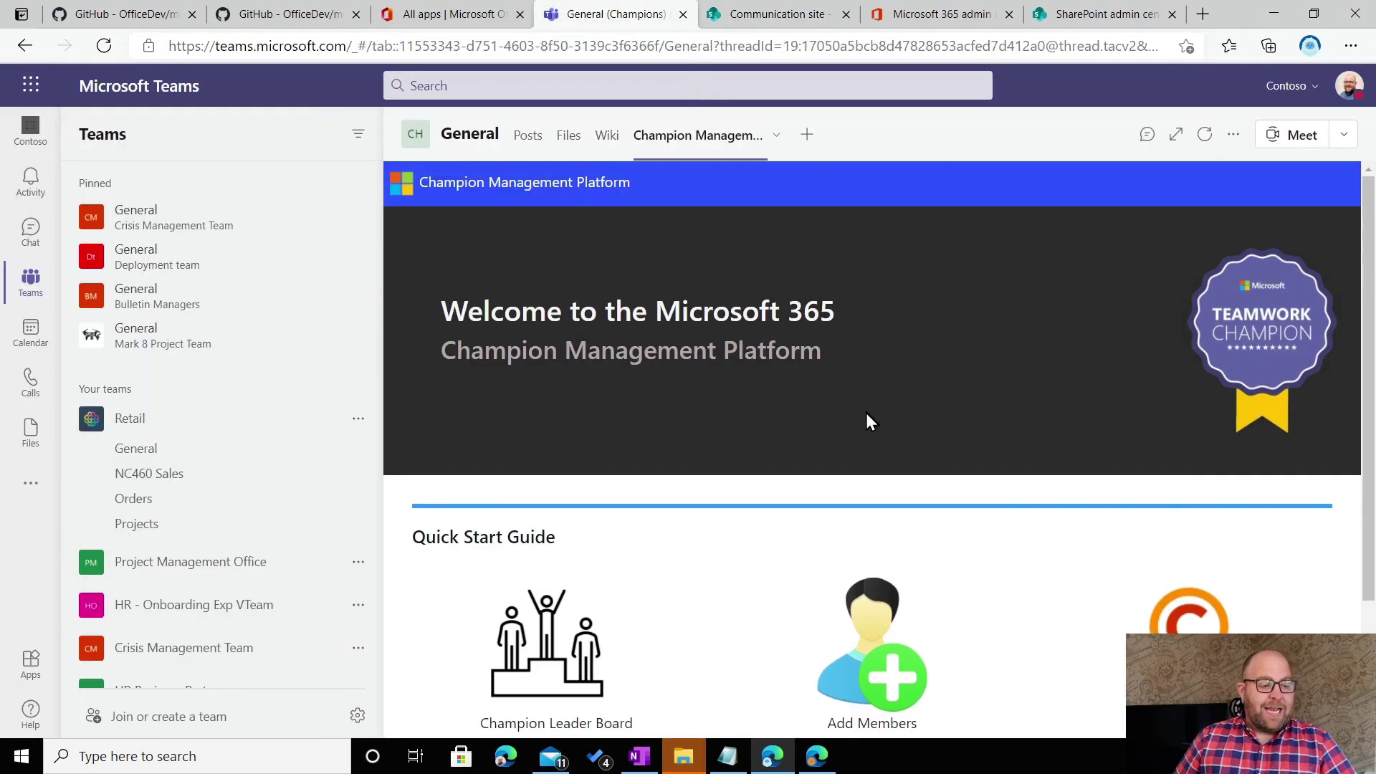
{"action": "left_click", "coordinate": [823, 761]}
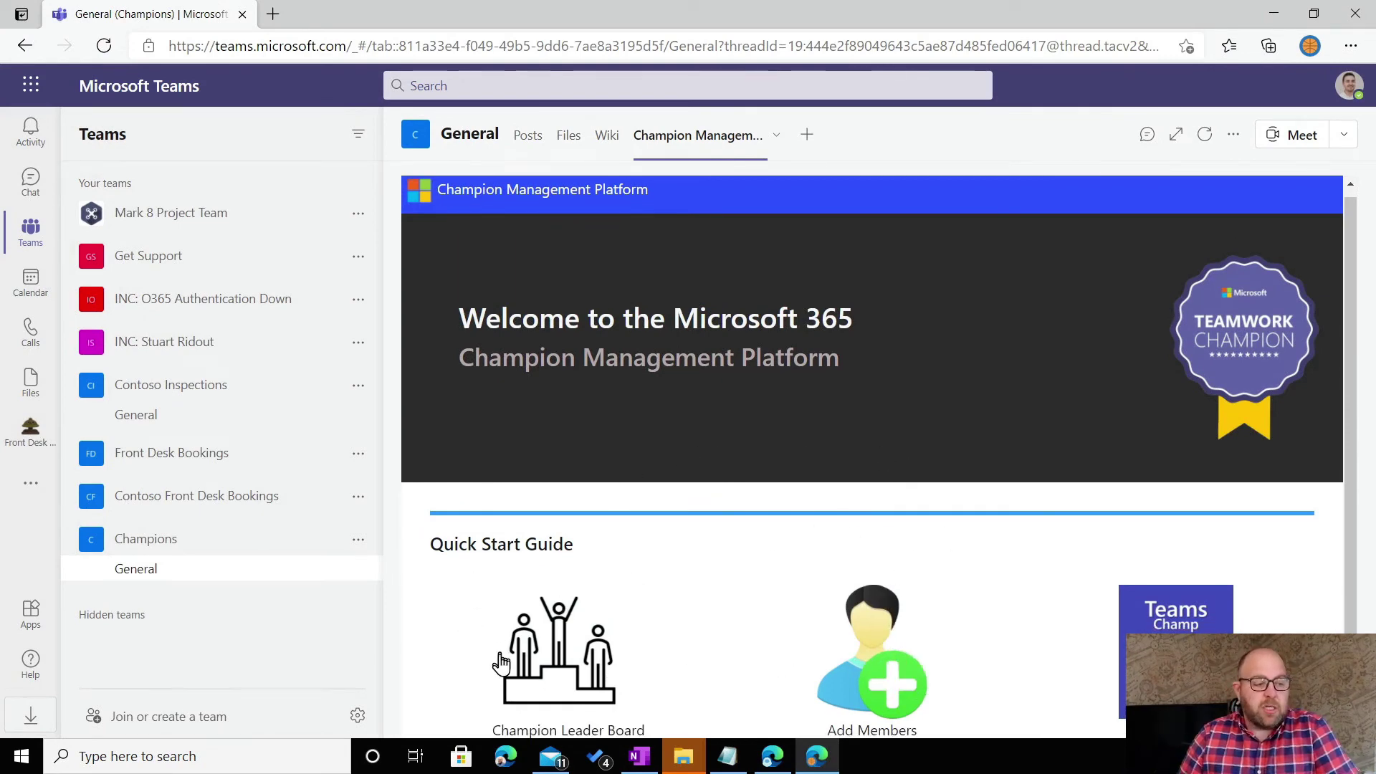
{"action": "left_click", "coordinate": [570, 663]}
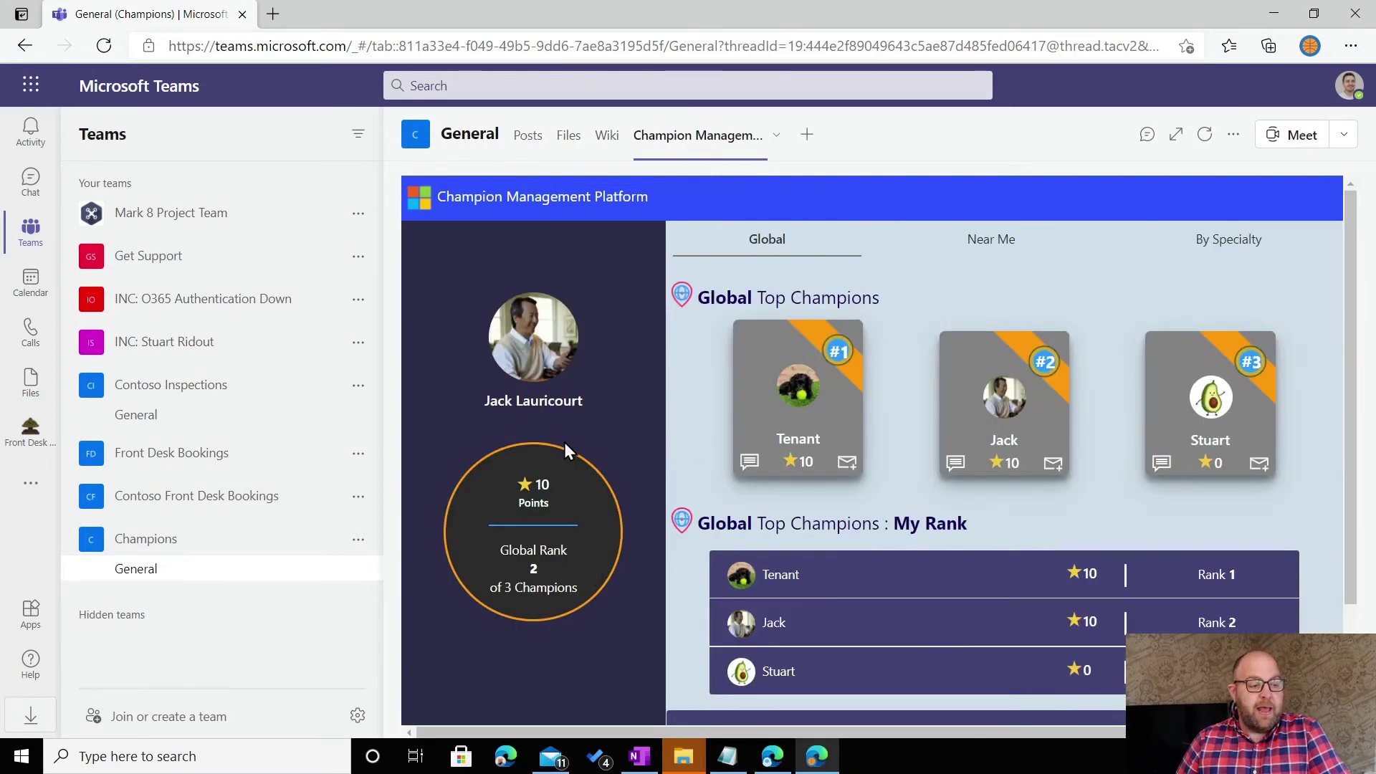
{"action": "scroll", "coordinate": [565, 445], "scroll_direction": "down", "scroll_amount": 2}
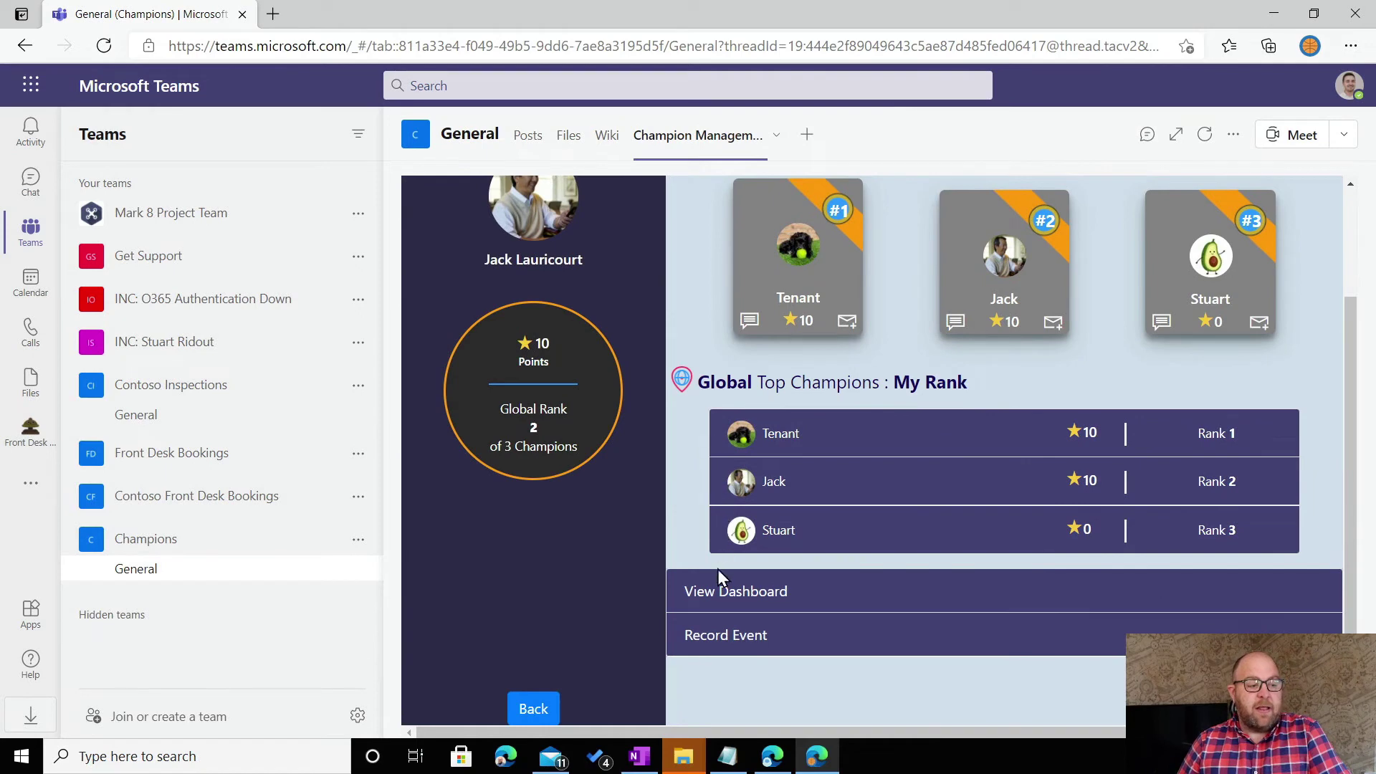
Record and submit a Blogs event with a count of 1 for Tue Apr 20 2021.
{"action": "left_click", "coordinate": [725, 644]}
{"action": "scroll", "coordinate": [770, 588], "scroll_direction": "down", "scroll_amount": 3}
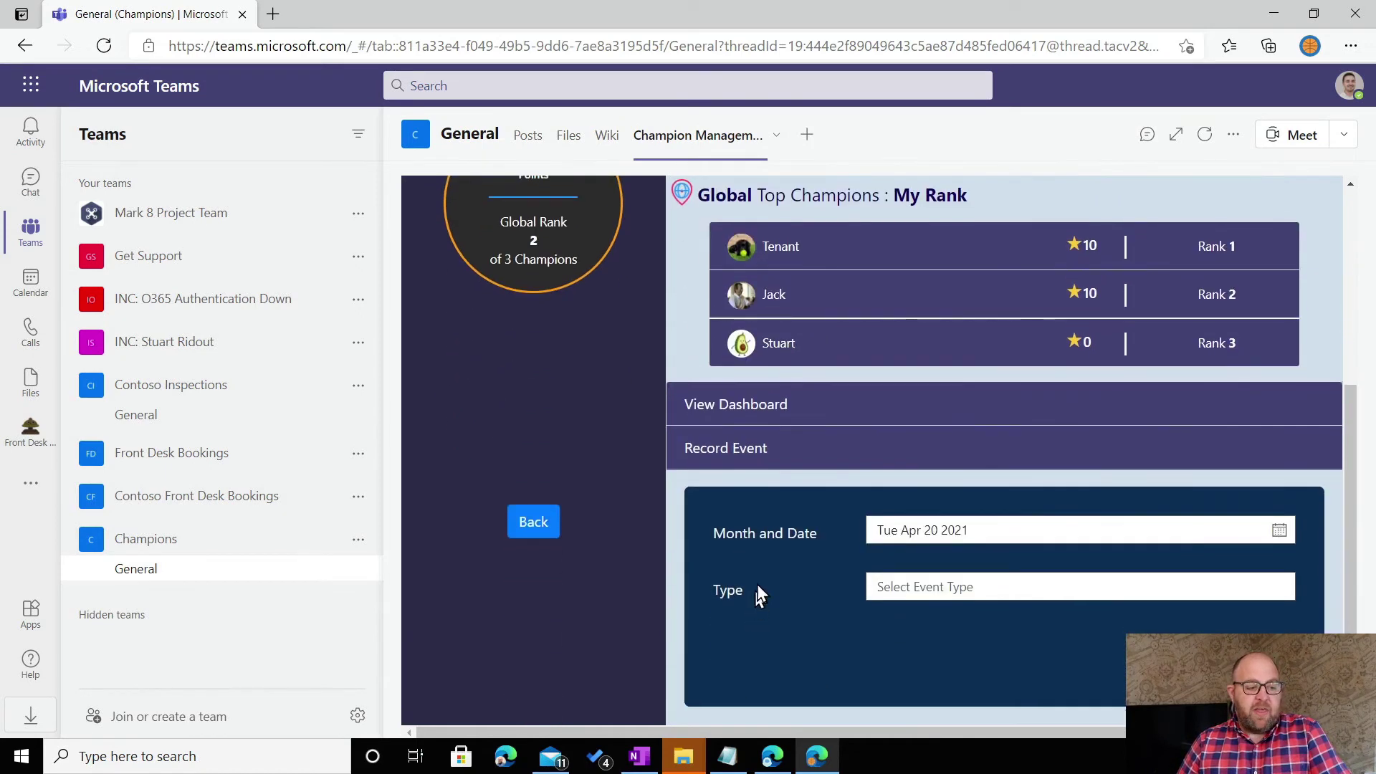
{"action": "left_click", "coordinate": [951, 586]}
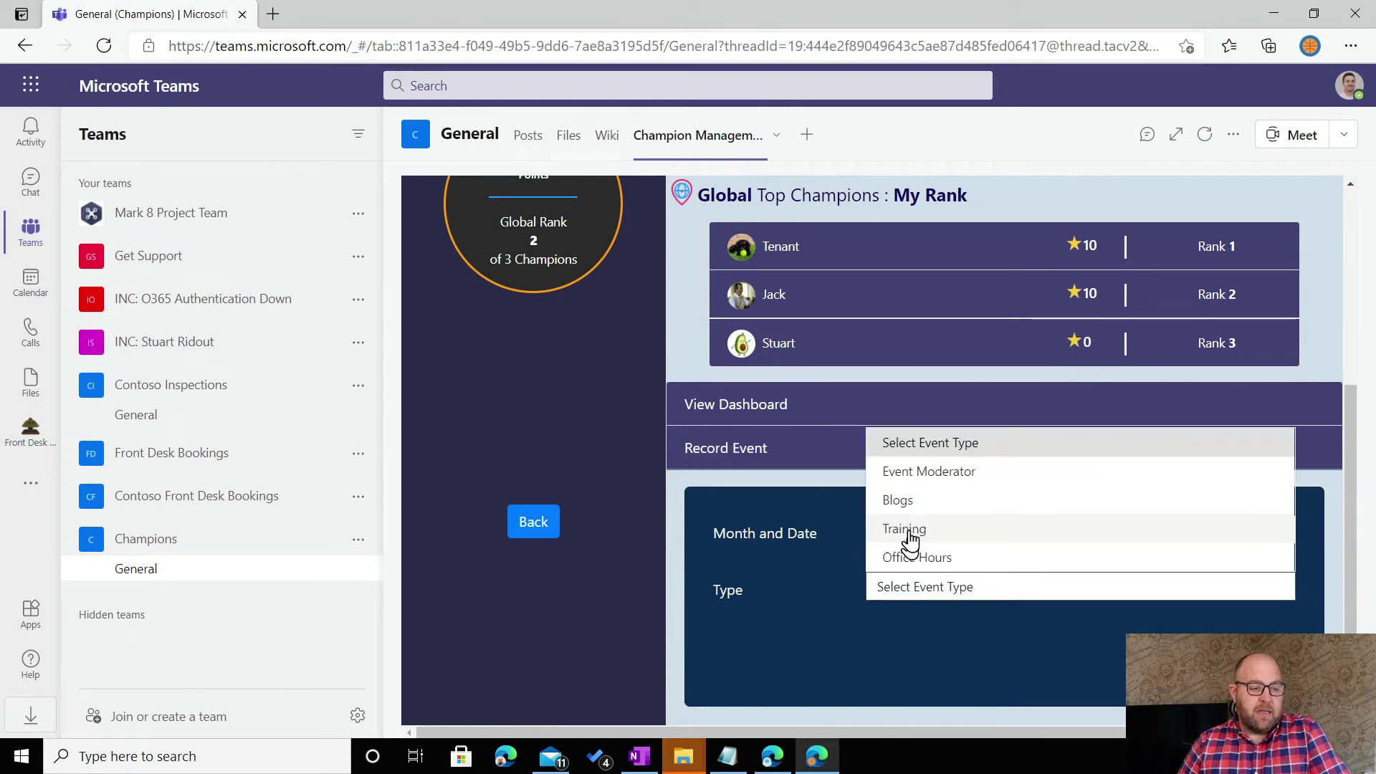
{"action": "left_click", "coordinate": [906, 502]}
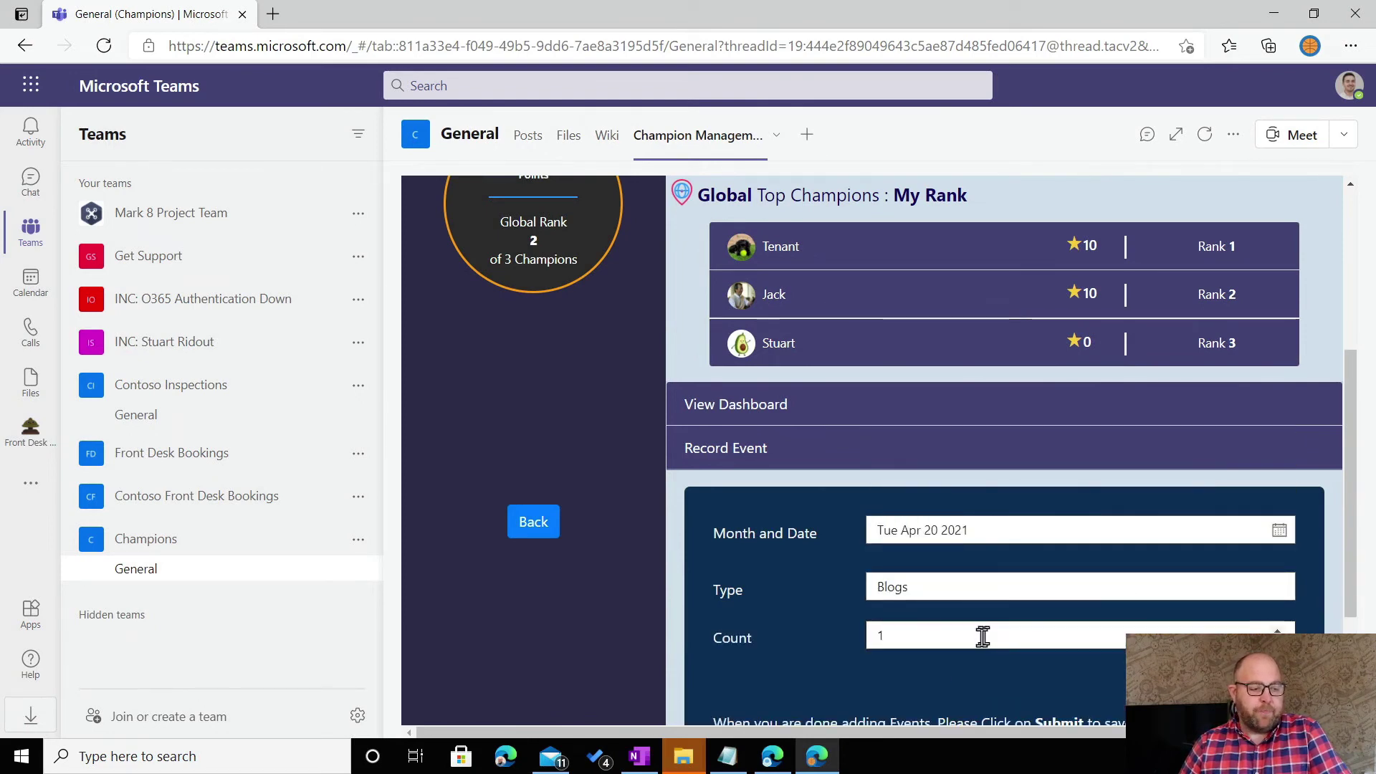
{"action": "scroll", "coordinate": [976, 636], "scroll_direction": "down", "scroll_amount": 3}
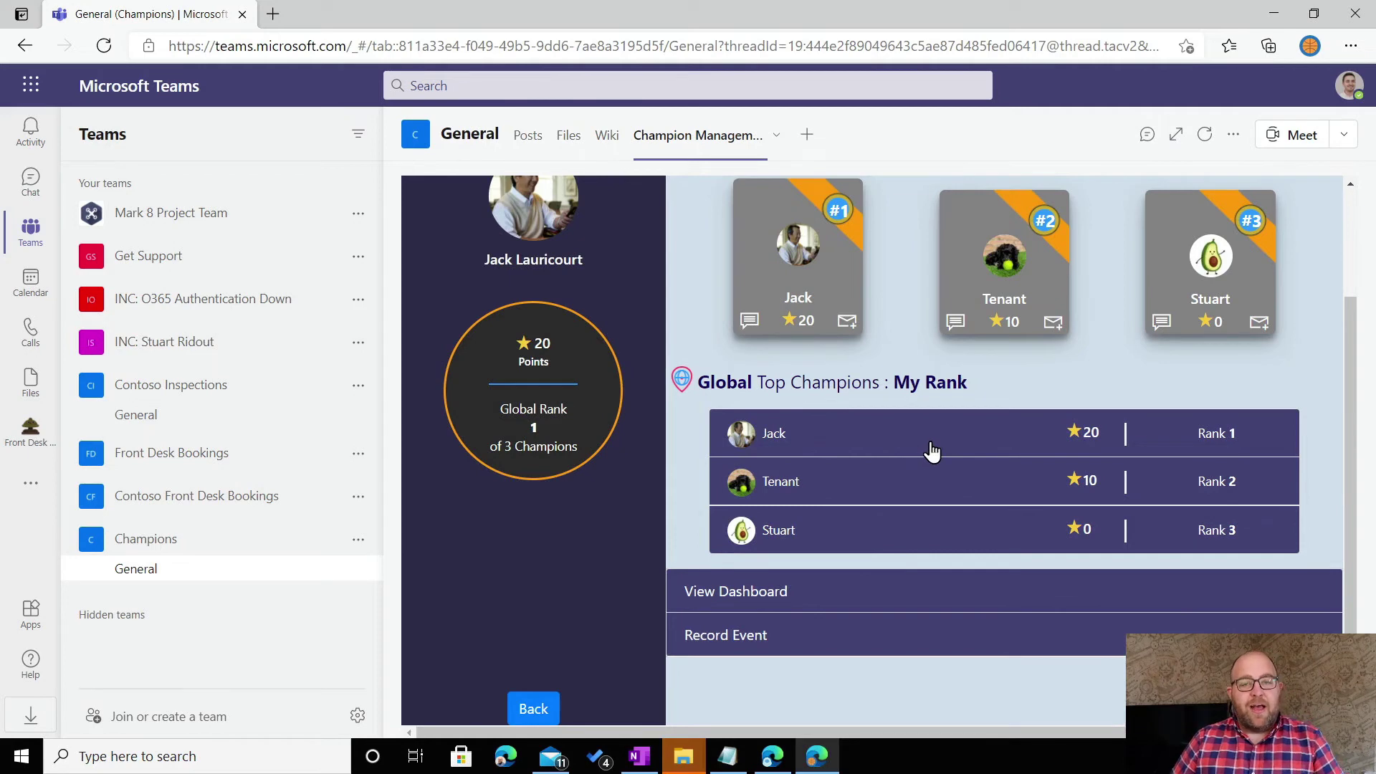
Review the champion's points and the global rankings on the leader board, and return to the landing page.
{"action": "scroll", "coordinate": [906, 441], "scroll_direction": "up", "scroll_amount": 3}
{"action": "scroll", "coordinate": [882, 451], "scroll_direction": "down", "scroll_amount": 3}
{"action": "scroll", "coordinate": [810, 408], "scroll_direction": "up", "scroll_amount": 3}
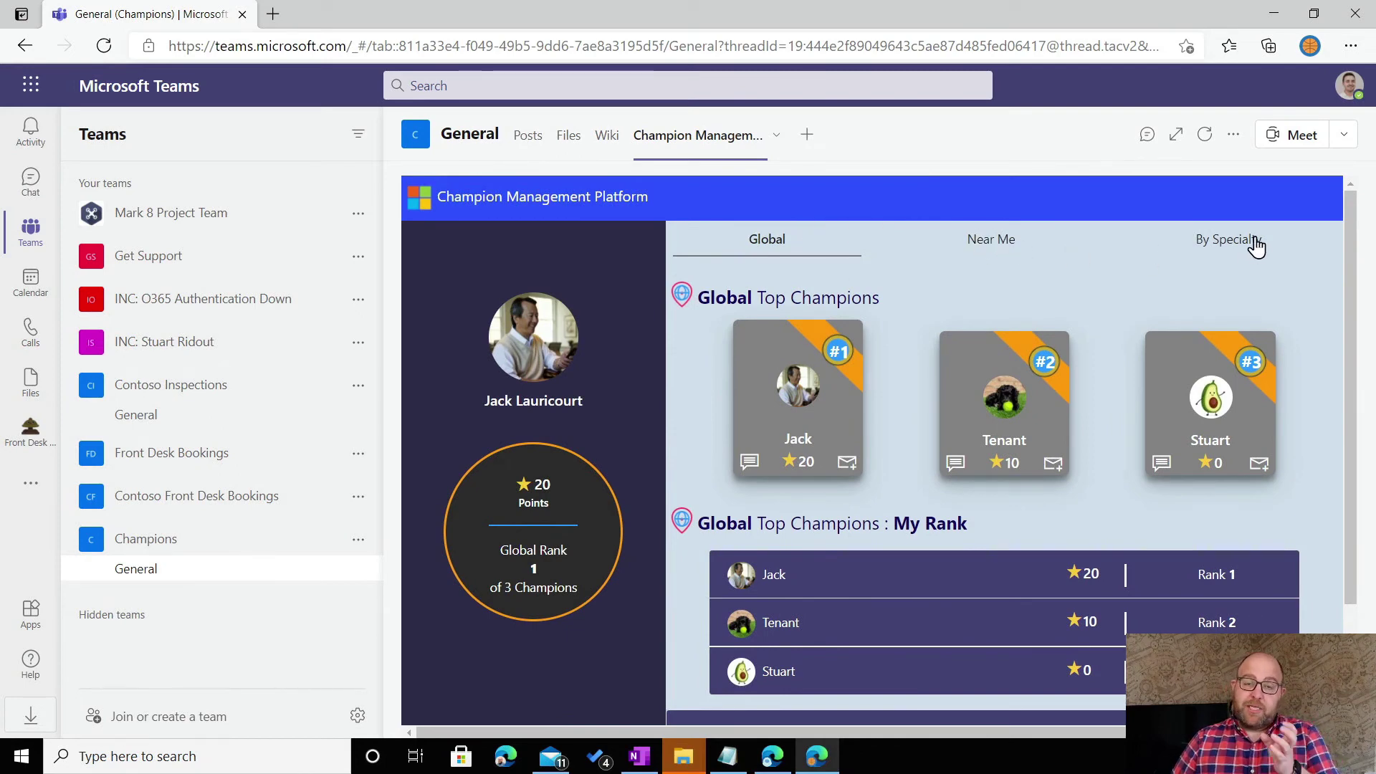
{"action": "scroll", "coordinate": [631, 528], "scroll_direction": "down", "scroll_amount": 2}
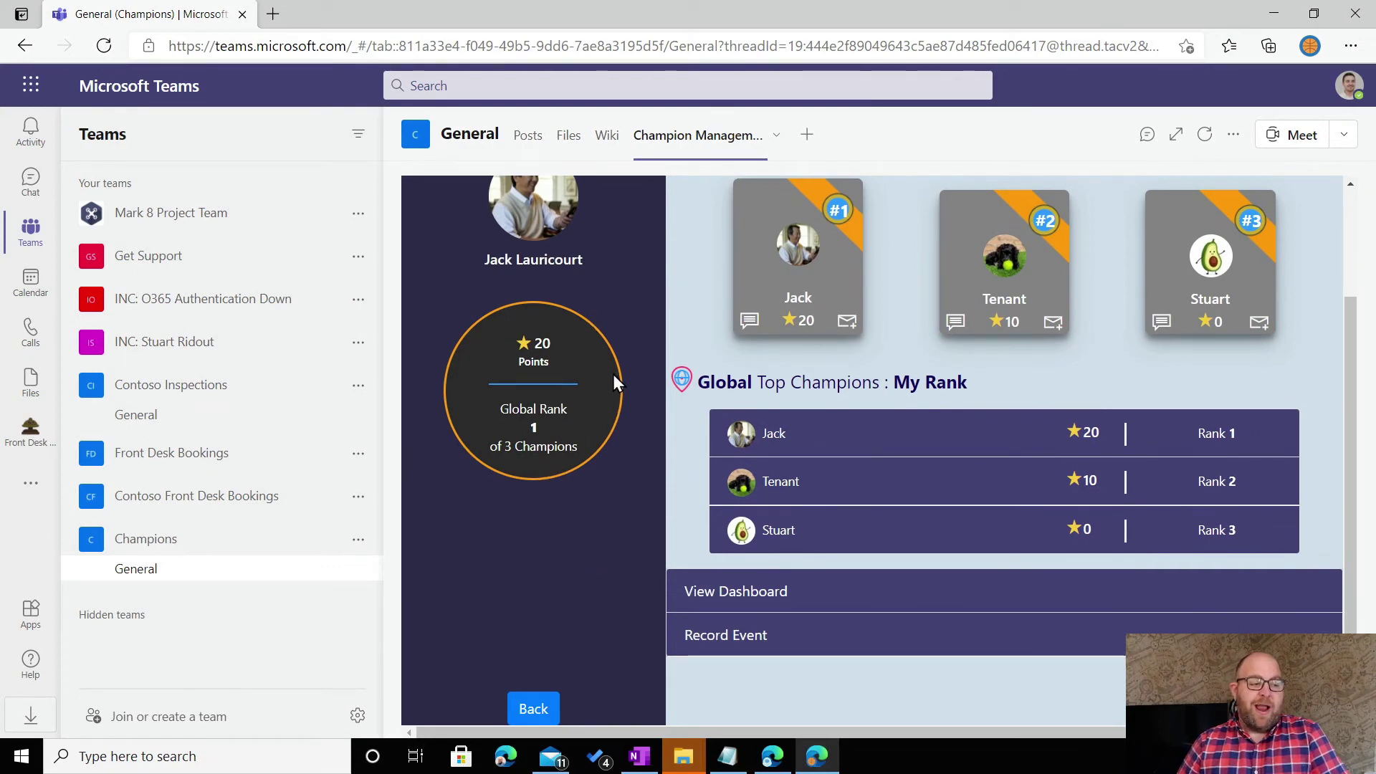
{"action": "scroll", "coordinate": [616, 383], "scroll_direction": "up", "scroll_amount": 2}
{"action": "scroll", "coordinate": [613, 503], "scroll_direction": "down", "scroll_amount": 3}
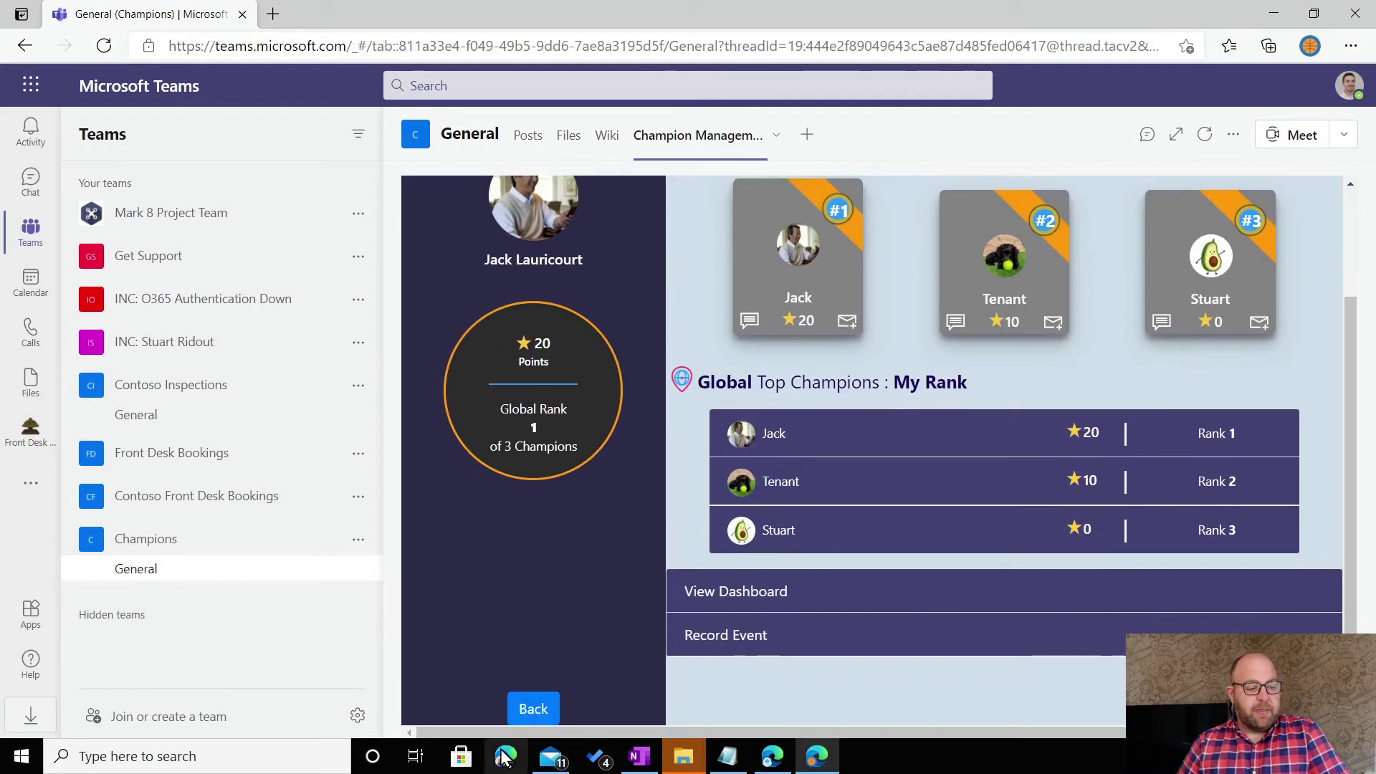
{"action": "left_click", "coordinate": [541, 712]}
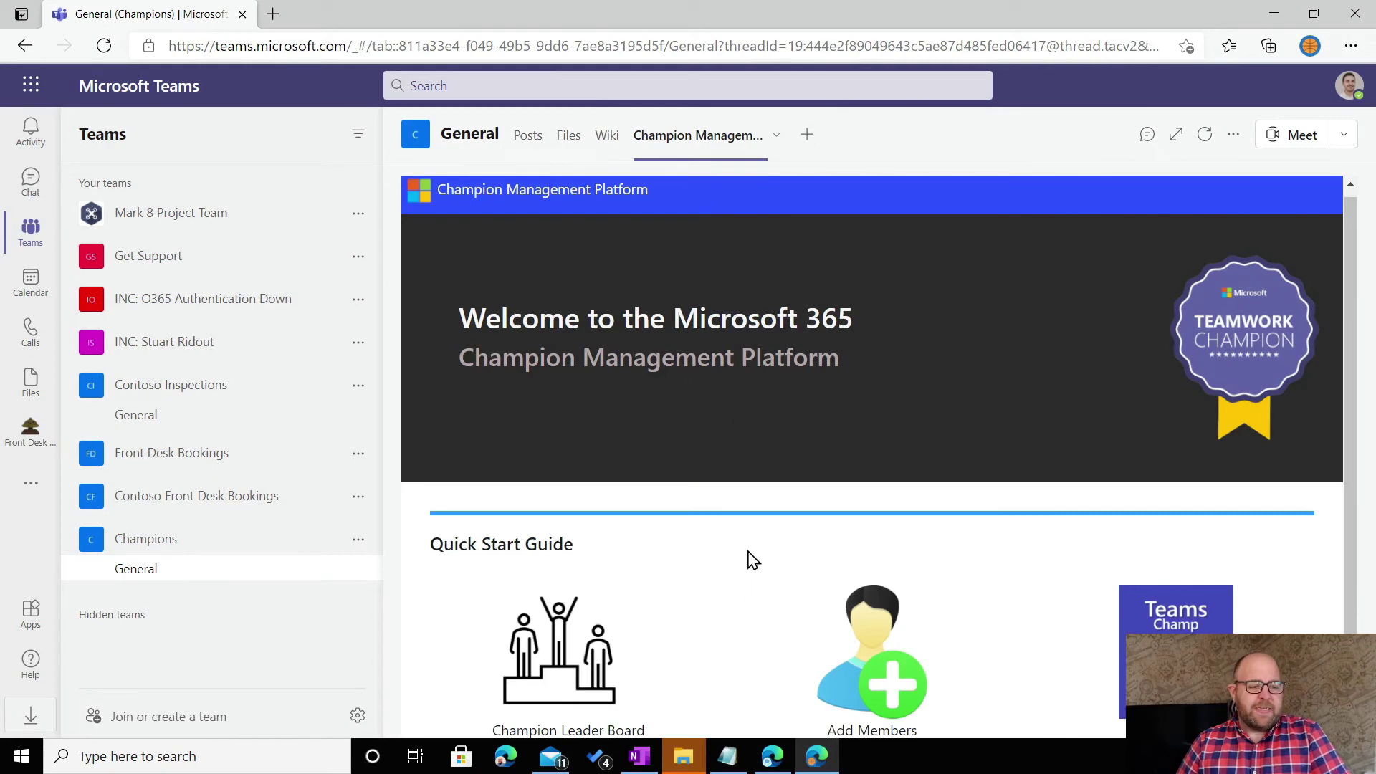
Start adding a member by choosing the person and setting the region to Europe and the country to INDIA.
{"action": "left_click", "coordinate": [869, 680]}
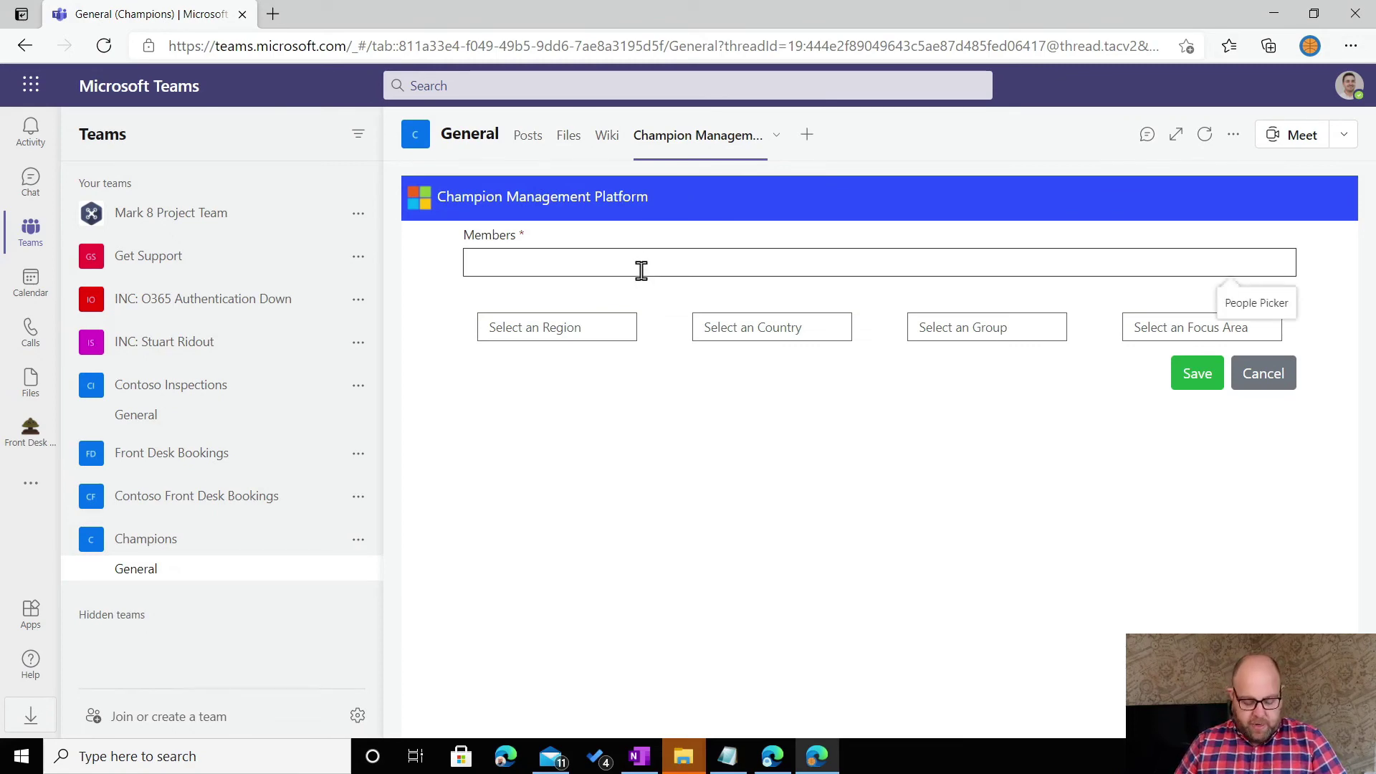
{"action": "type", "text": "nesto"}
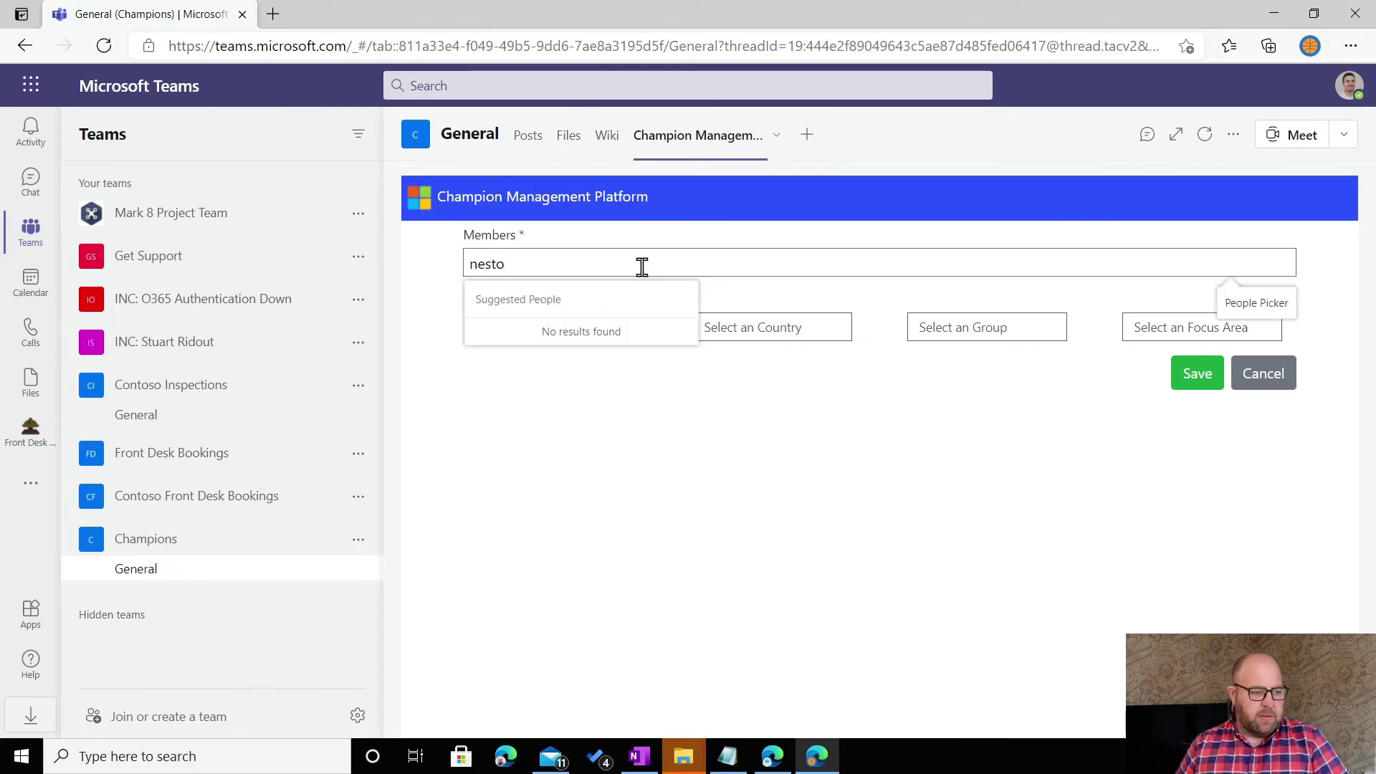
{"action": "left_click", "coordinate": [555, 334]}
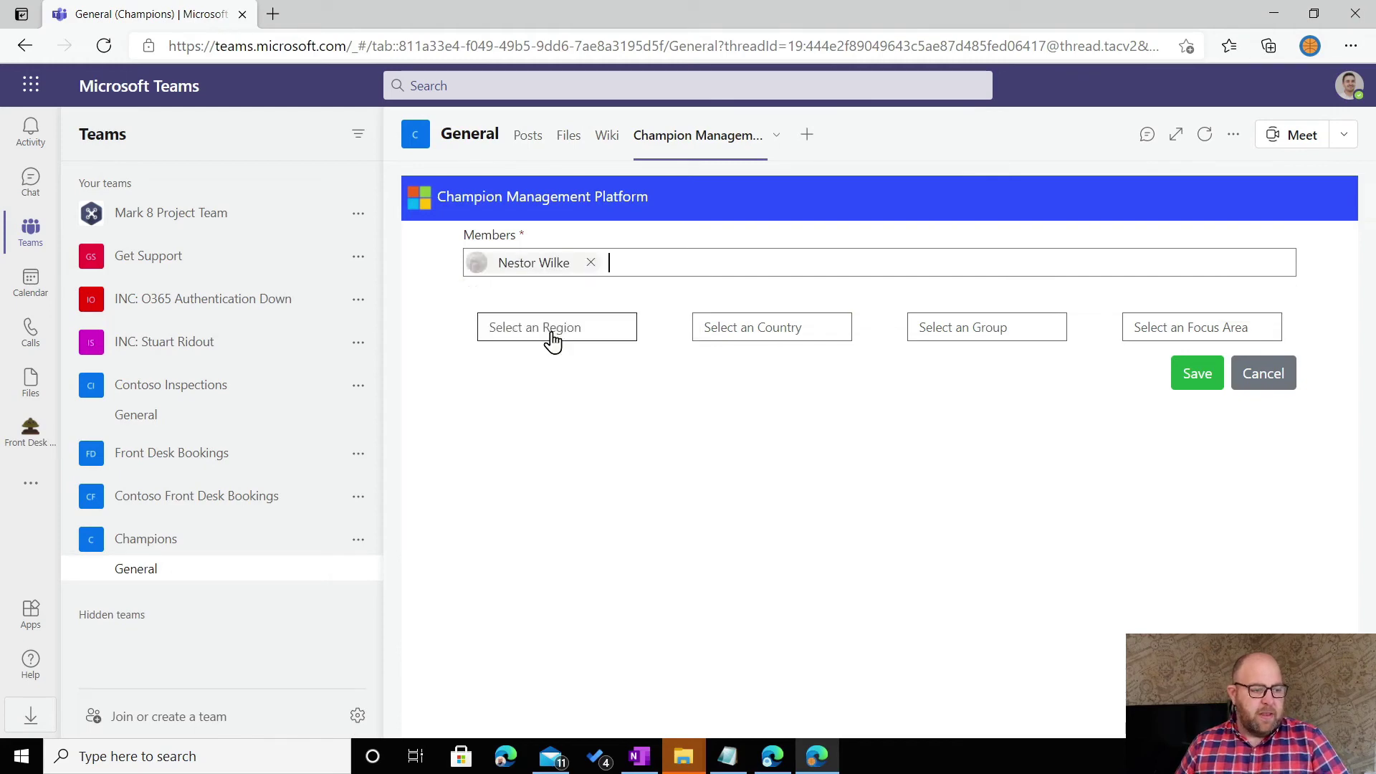
{"action": "left_click", "coordinate": [552, 333]}
{"action": "left_click", "coordinate": [512, 471]}
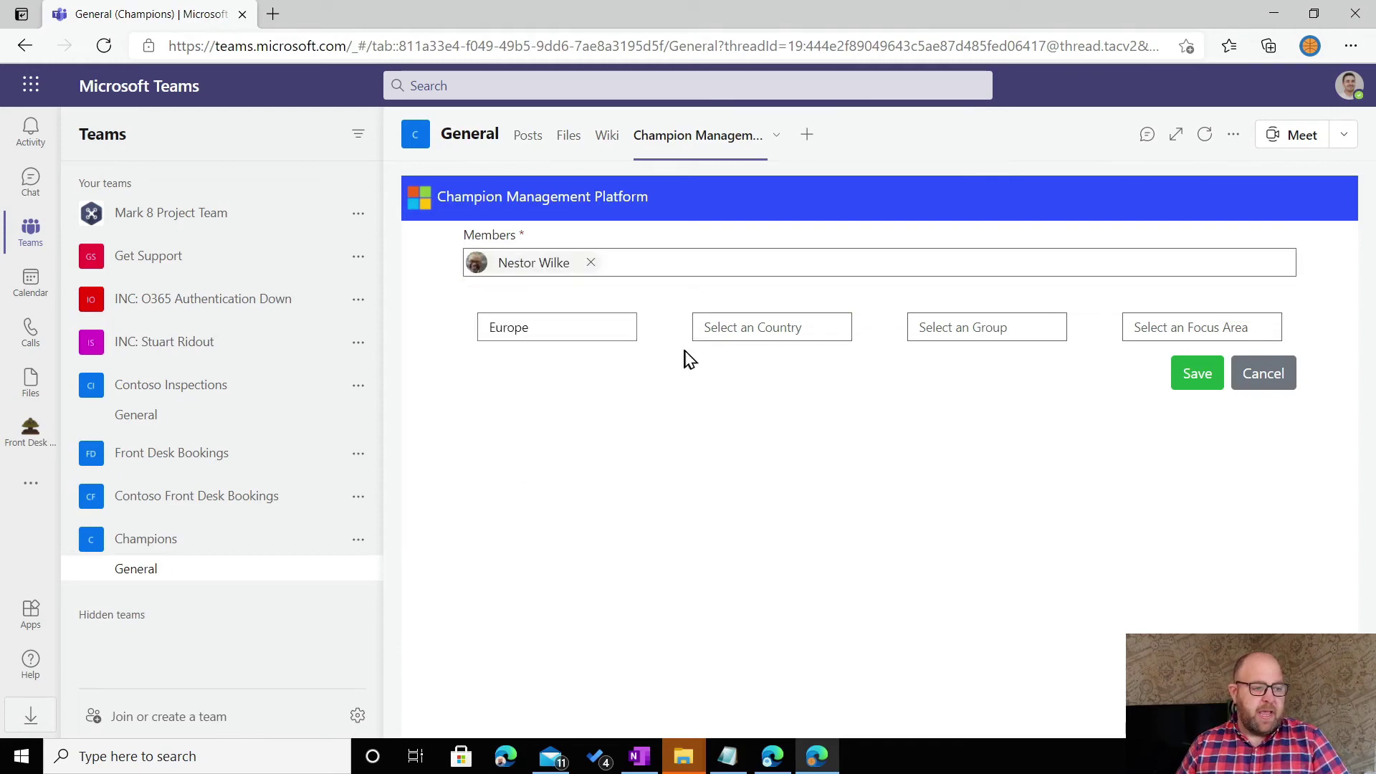
{"action": "left_click", "coordinate": [724, 334]}
{"action": "left_click", "coordinate": [706, 385]}
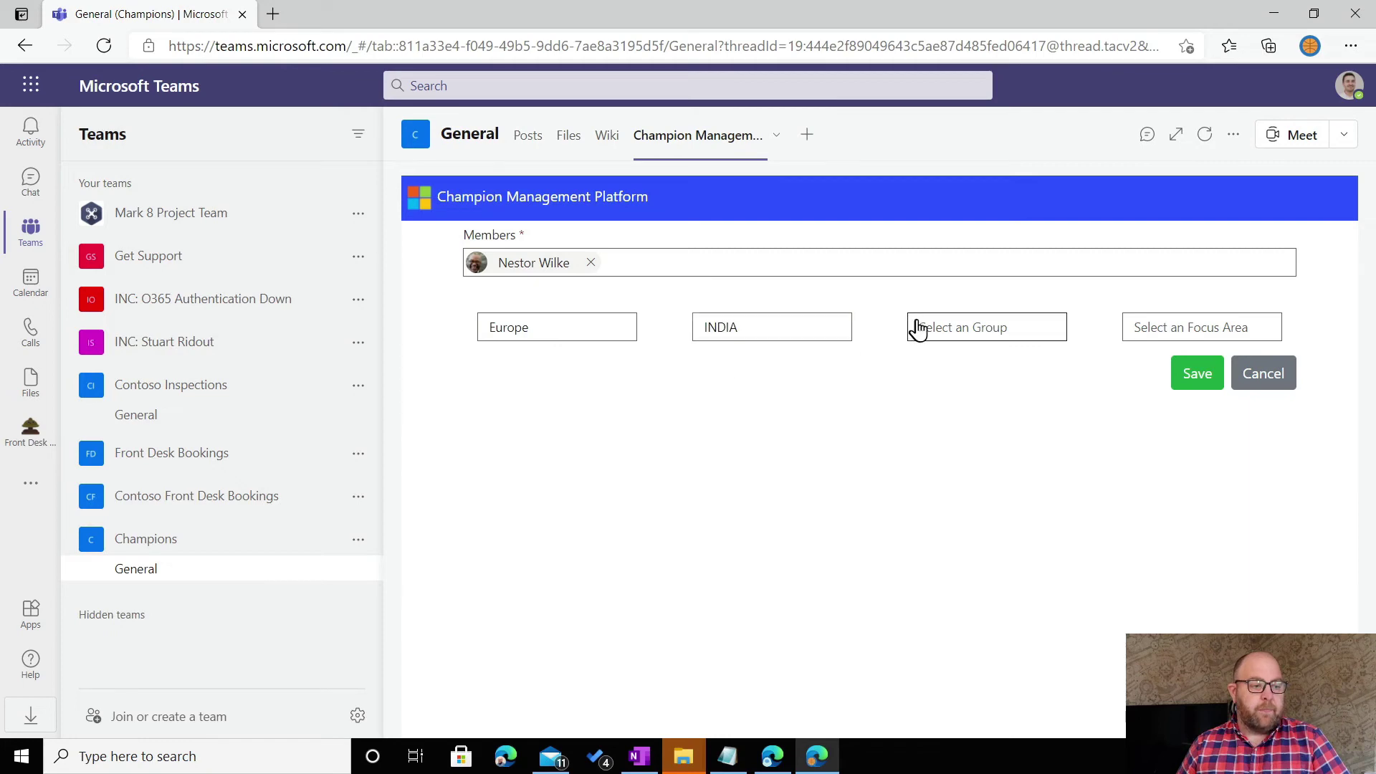
Set the new member's group to IT Pro and focus area to Marketing, save the member, and dismiss the confirmation.
{"action": "left_click", "coordinate": [915, 329]}
{"action": "left_click", "coordinate": [935, 384]}
{"action": "left_click", "coordinate": [1183, 337]}
{"action": "left_click", "coordinate": [1151, 389]}
{"action": "left_click", "coordinate": [1191, 373]}
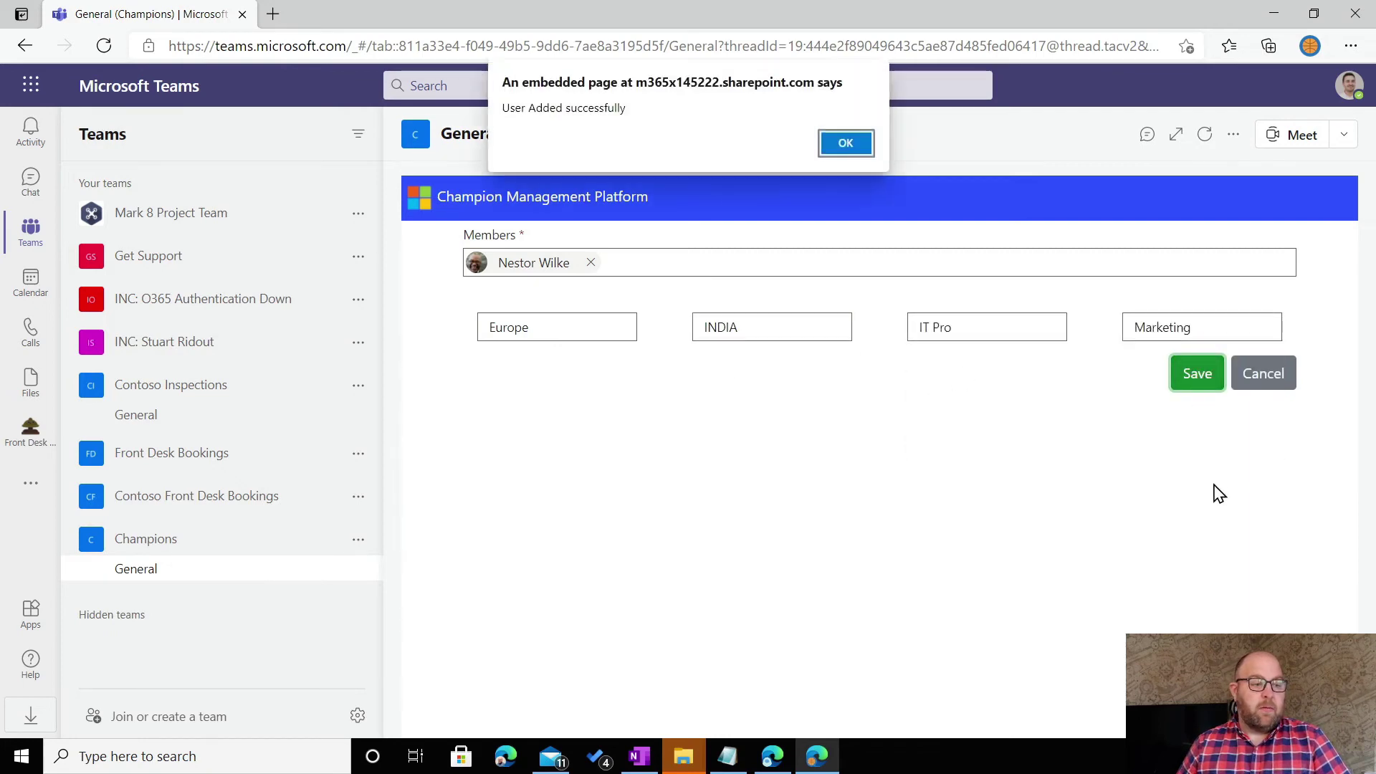
{"action": "left_click", "coordinate": [846, 144]}
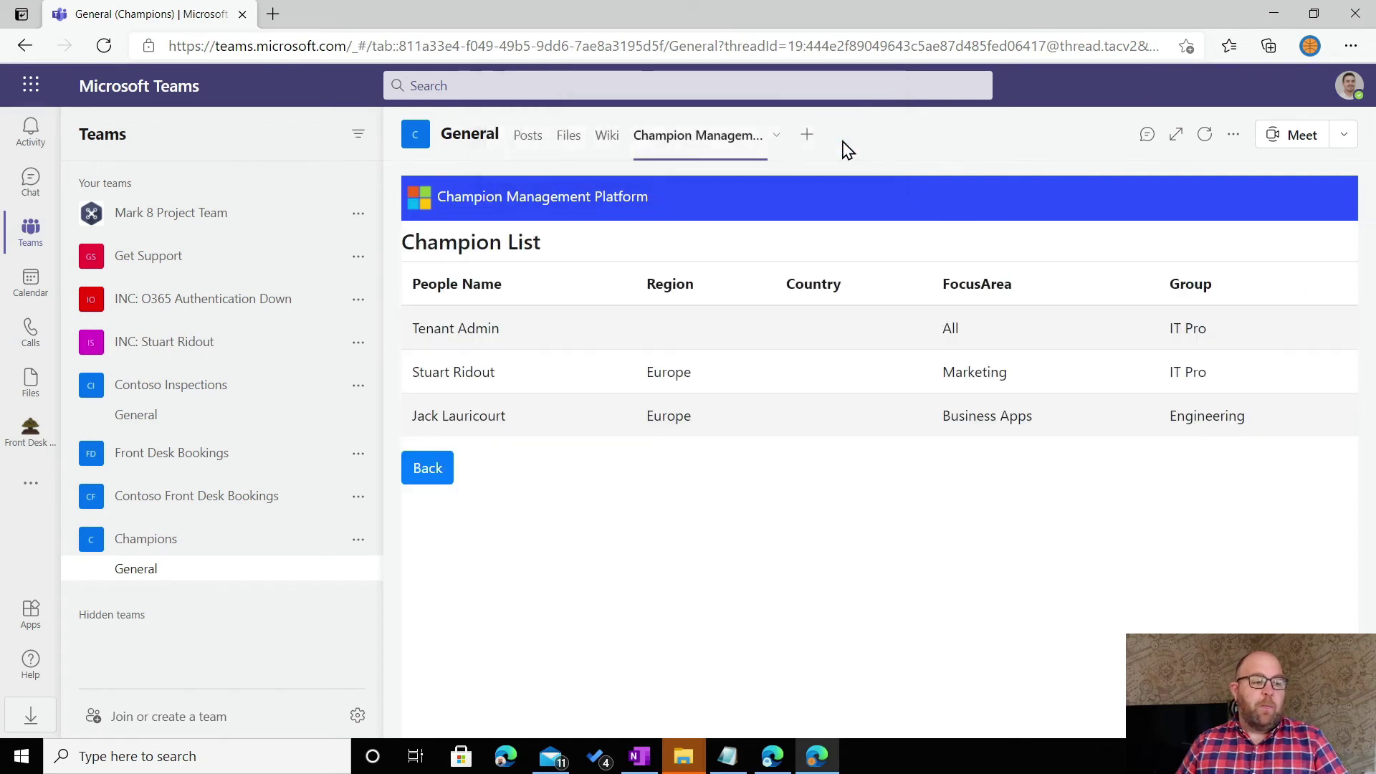